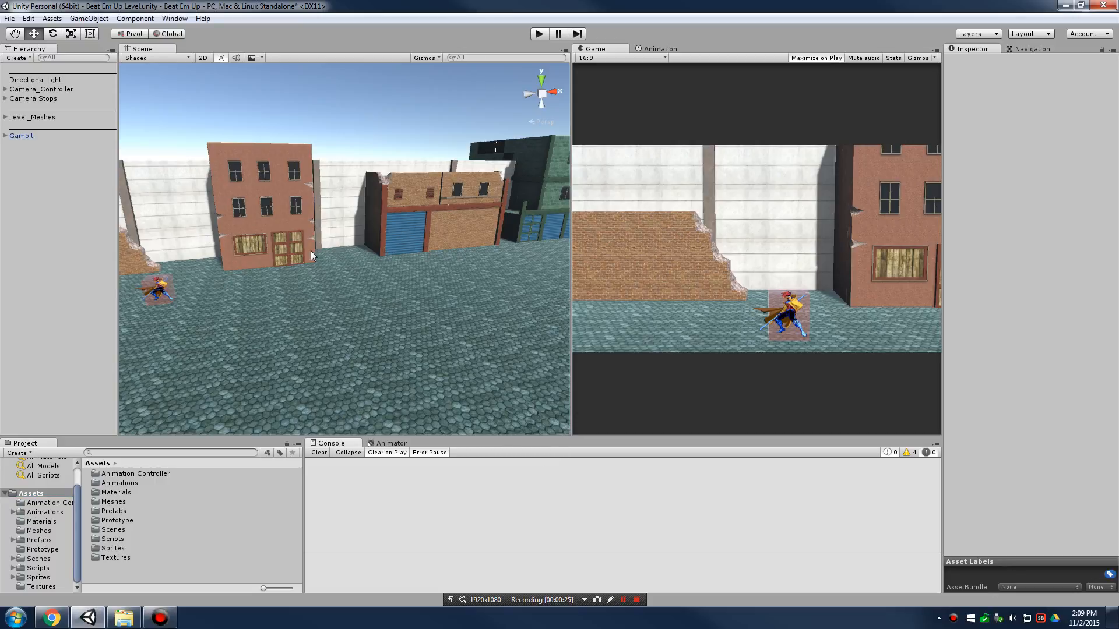
pyautogui.keyDown('alt'); pyautogui.moveTo(362, 243); pyautogui.dragTo(346, 262); pyautogui.keyUp('alt')
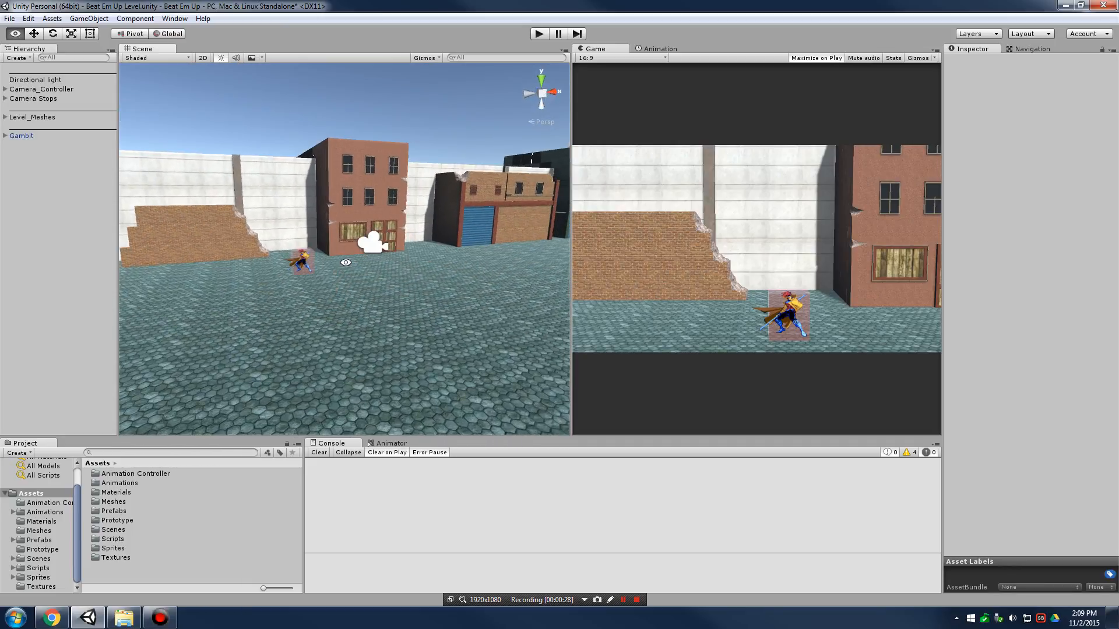
pyautogui.scroll(6, 396, 259)
pyautogui.moveTo(413, 252); pyautogui.dragTo(431, 286, button='middle')
pyautogui.scroll(4, 432, 289)
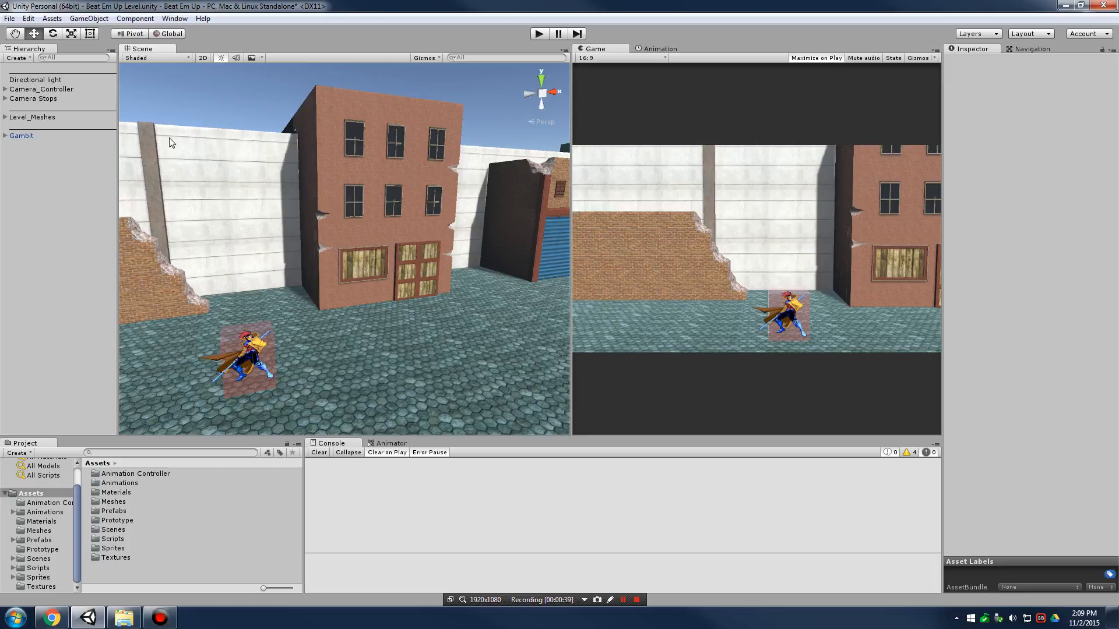
# - Switch the Scene view to 2D, fit the whole level in it and widen the Scene view
pyautogui.click(204, 58)
pyautogui.moveTo(326, 176); pyautogui.dragTo(324, 296, button='middle')
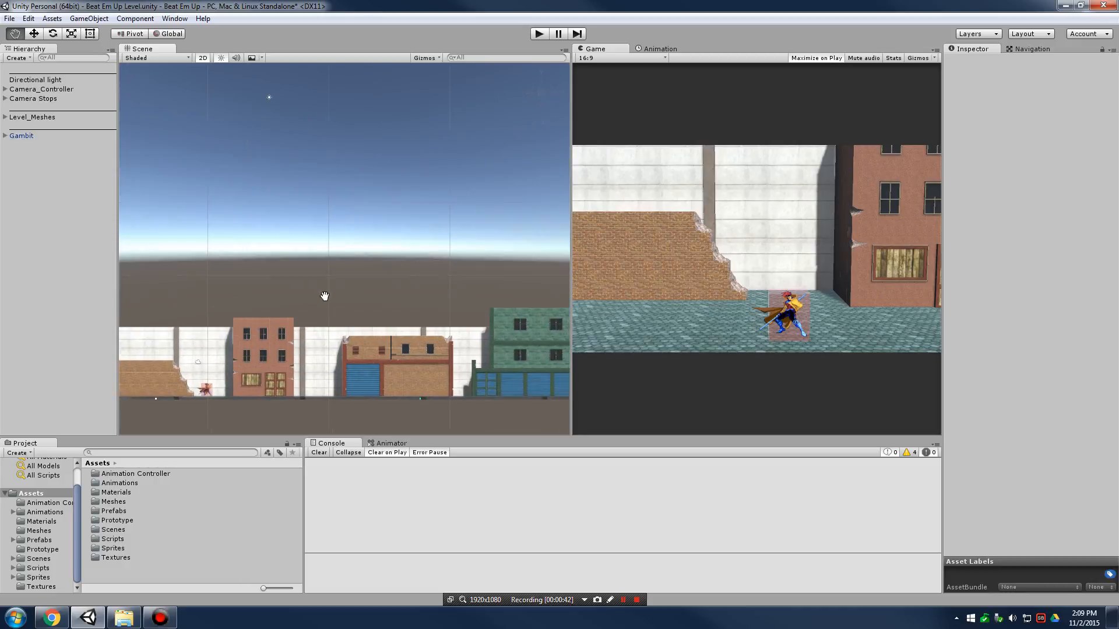
pyautogui.scroll(-10, 325, 296)
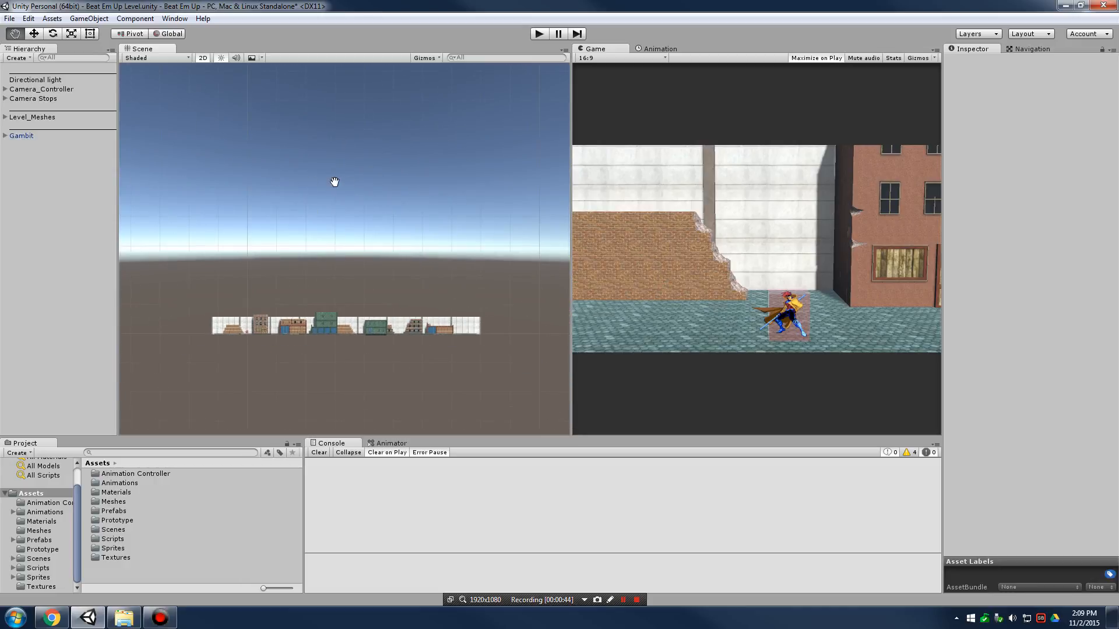
pyautogui.moveTo(334, 182); pyautogui.dragTo(293, 181, button='middle')
pyautogui.scroll(3, 278, 189)
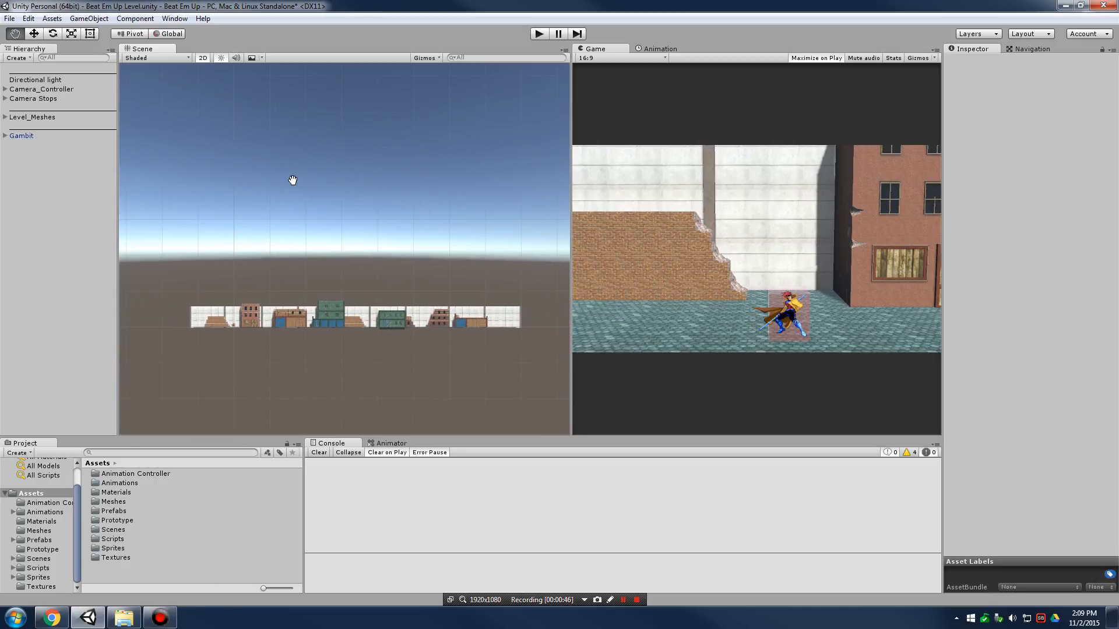
pyautogui.scroll(2, 460, 201)
pyautogui.scroll(-1, 377, 197)
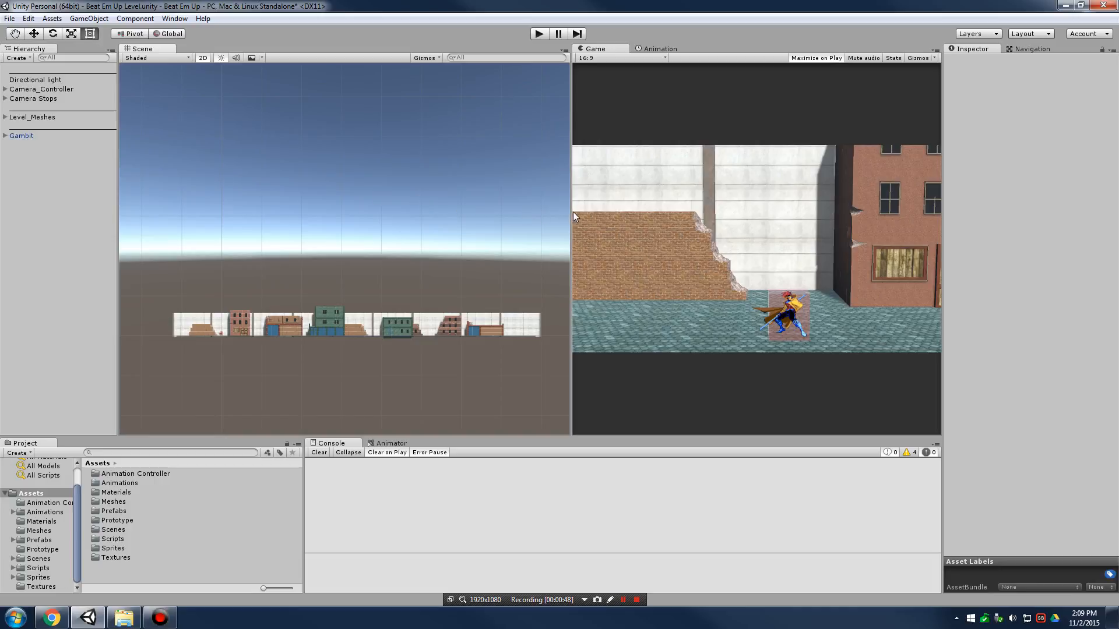
pyautogui.moveTo(574, 213); pyautogui.dragTo(672, 221)
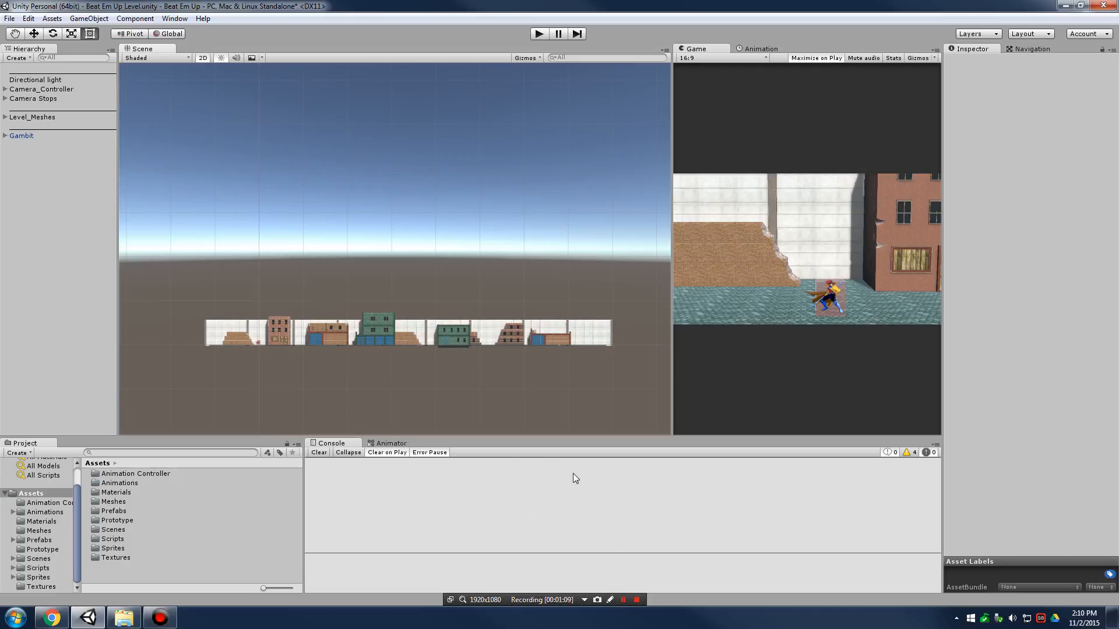
pyautogui.click(624, 602)
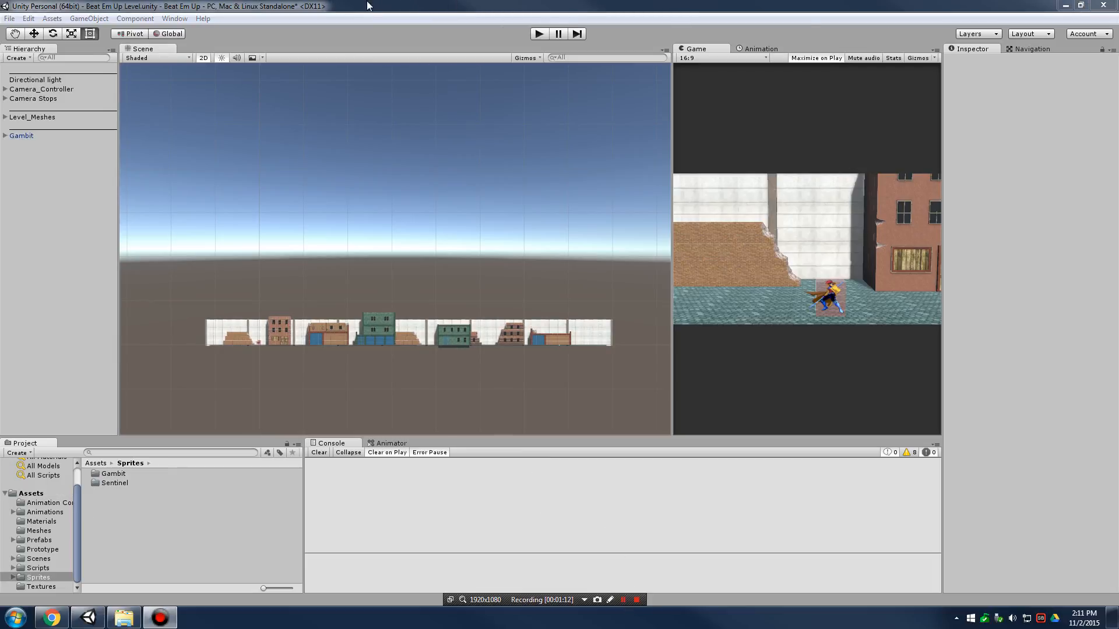
# - Import all the sprites of the UI_Assets package from the desktop into the project
pyautogui.moveTo(369, 6); pyautogui.dragTo(502, 11)
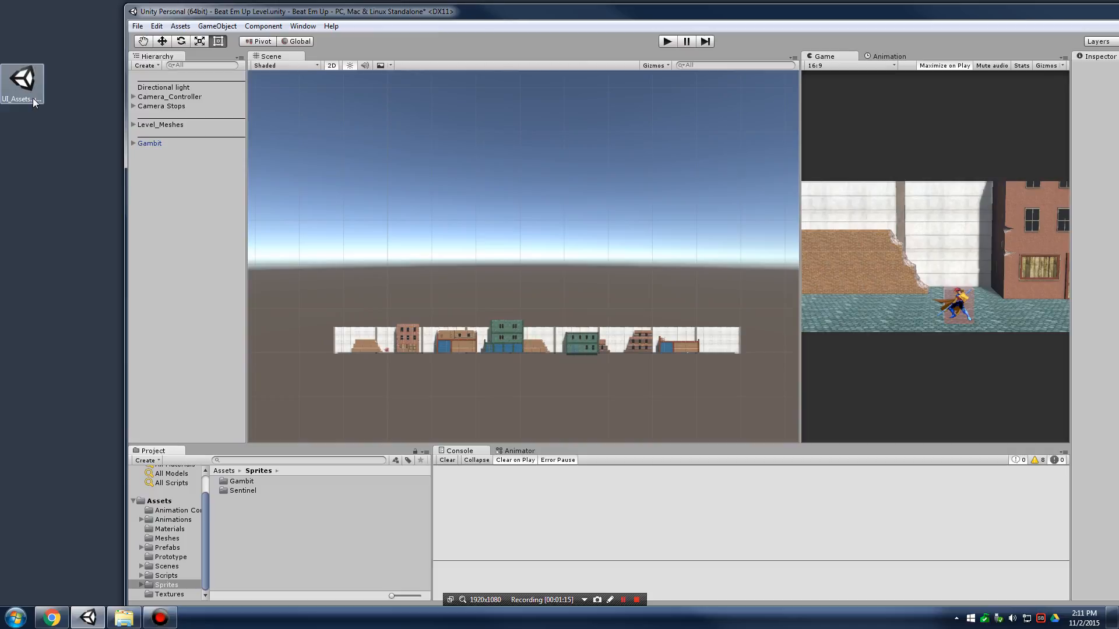
pyautogui.moveTo(33, 98); pyautogui.dragTo(164, 505)
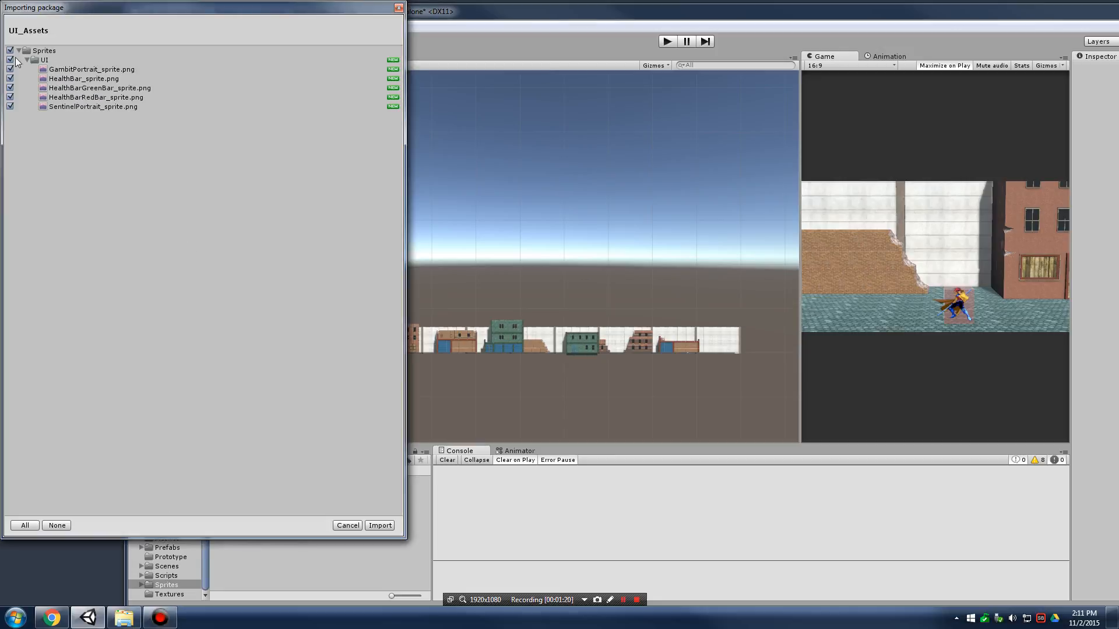
pyautogui.click(377, 527)
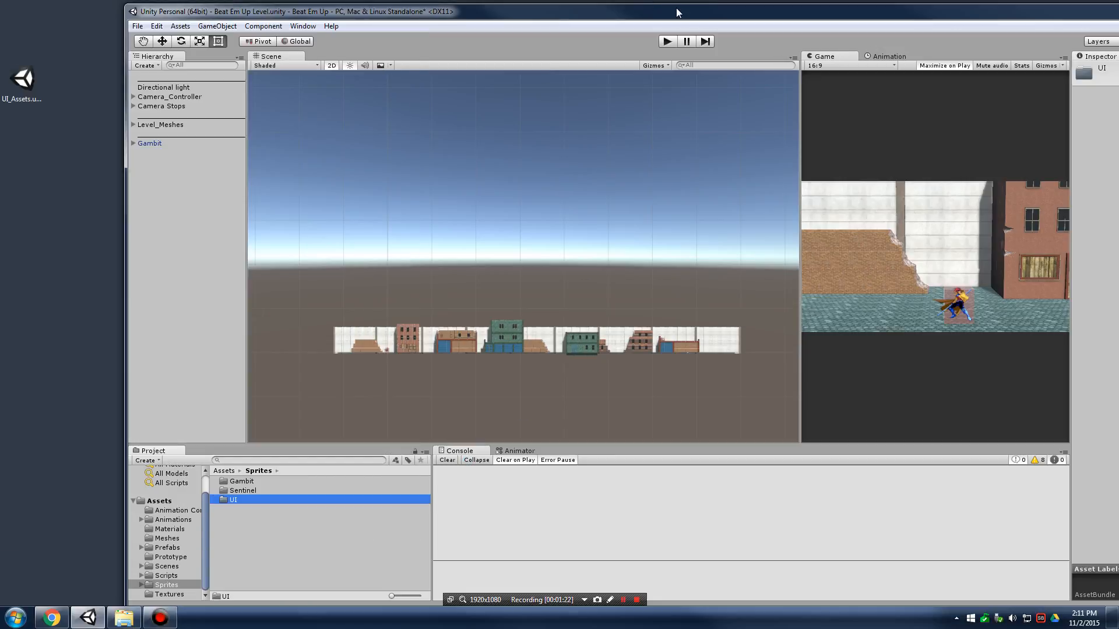
pyautogui.doubleClick(676, 8)
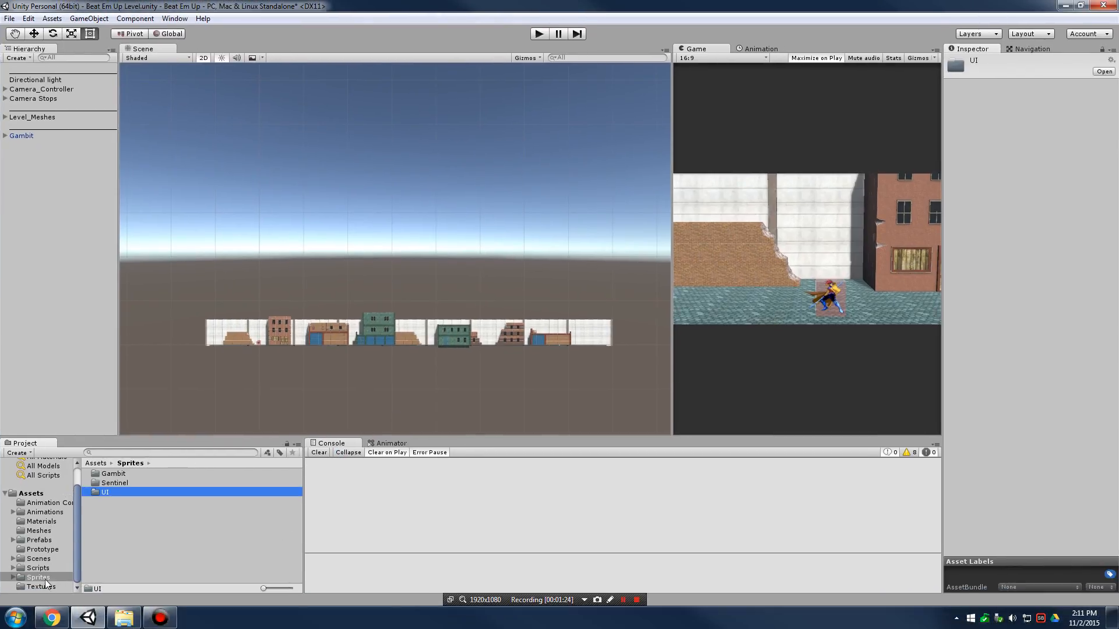
# - Open the UI folder inside Sprites and check the imported portrait and health bar sprites
pyautogui.click(50, 576)
pyautogui.doubleClick(105, 493)
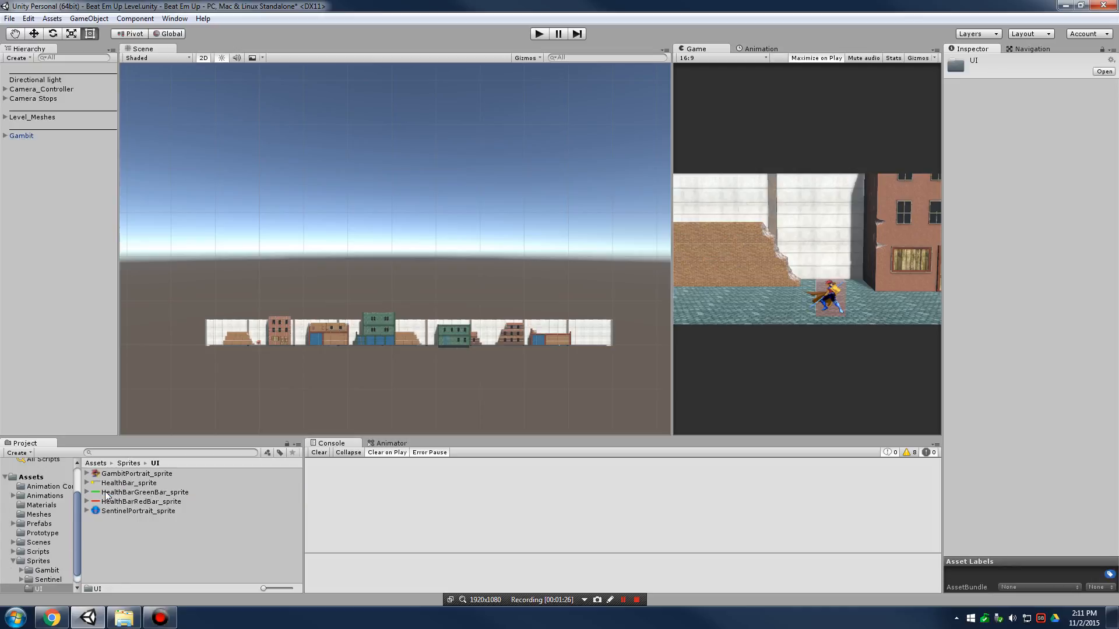
pyautogui.click(144, 511)
pyautogui.click(145, 501)
pyautogui.click(147, 493)
pyautogui.click(144, 475)
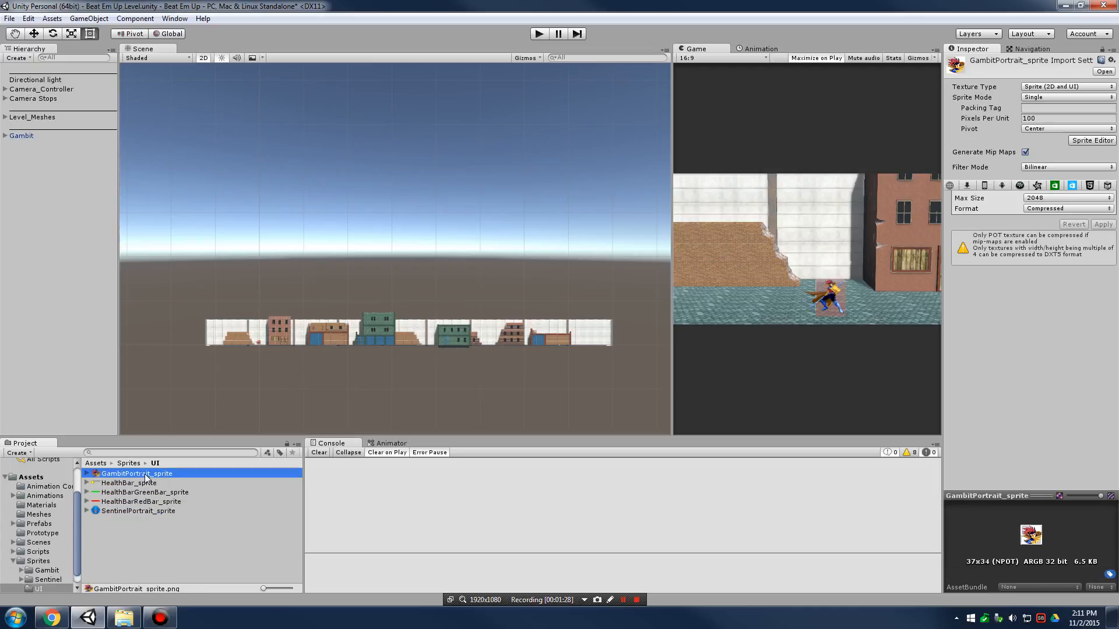
pyautogui.click(151, 511)
# - Set the texture type of all five UI sprites to Sprite (2D and UI)
pyautogui.click(142, 474)
pyautogui.keyDown('shift'); pyautogui.click(153, 509); pyautogui.keyUp('shift')
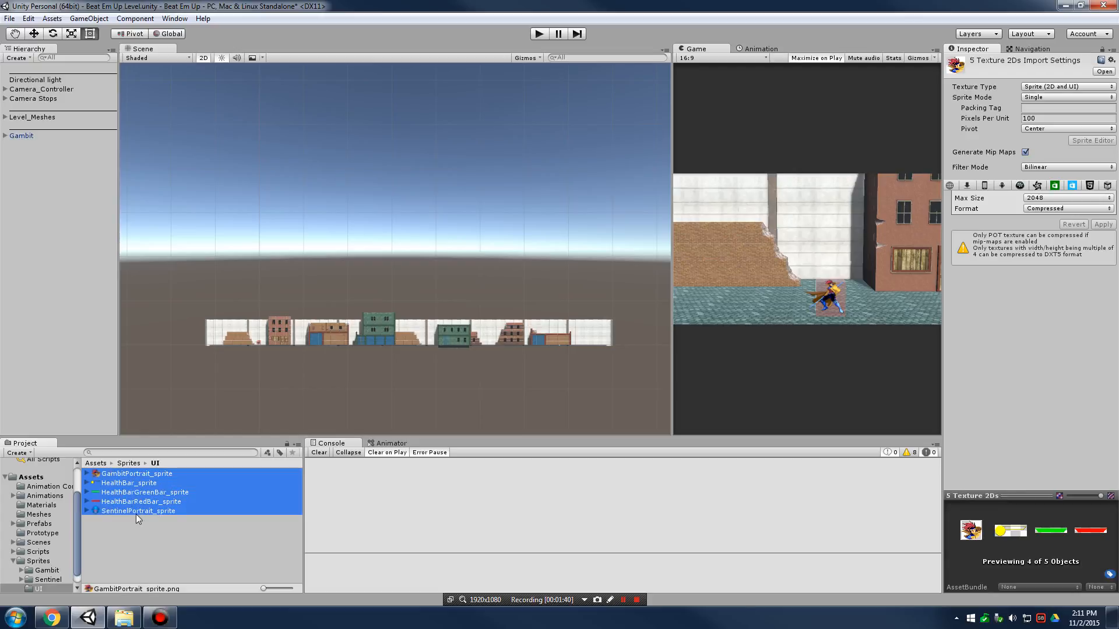
pyautogui.click(1046, 86)
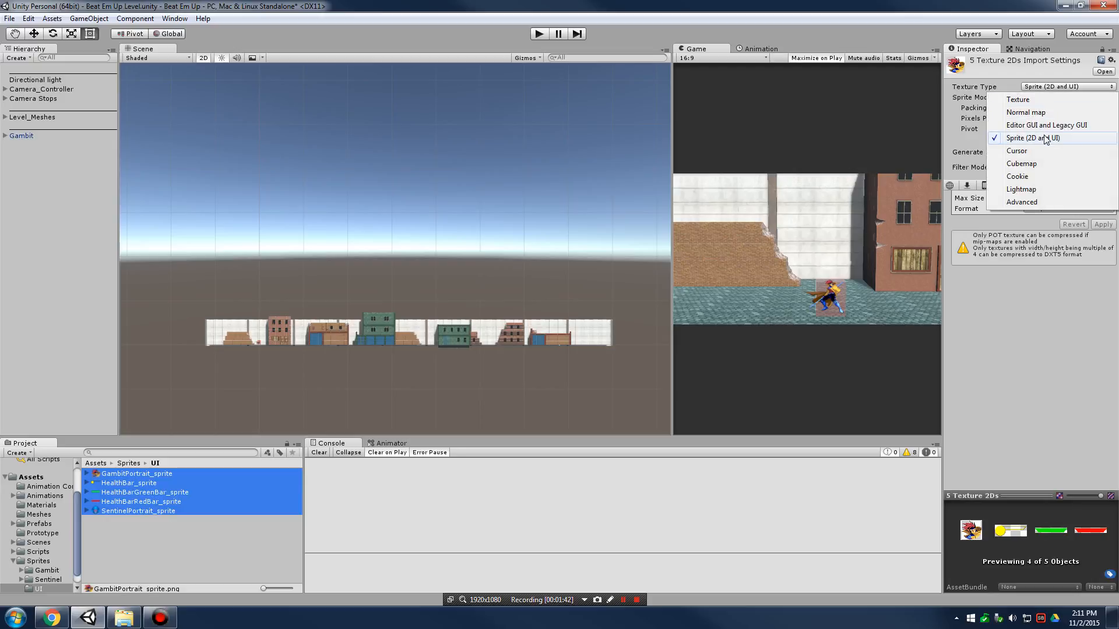
pyautogui.click(1047, 138)
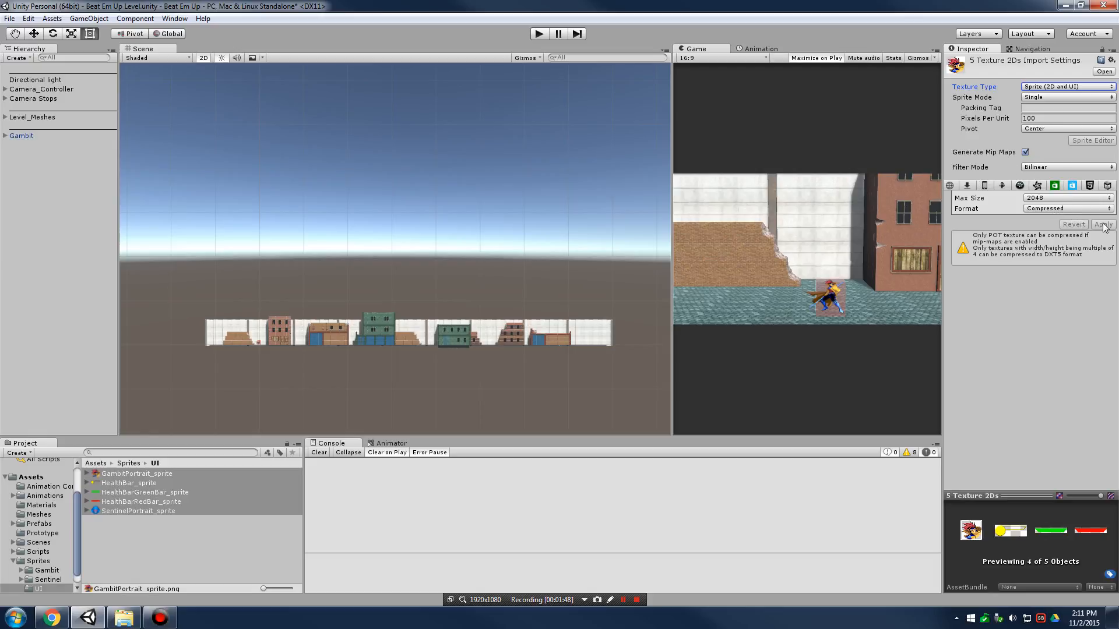
pyautogui.click(165, 541)
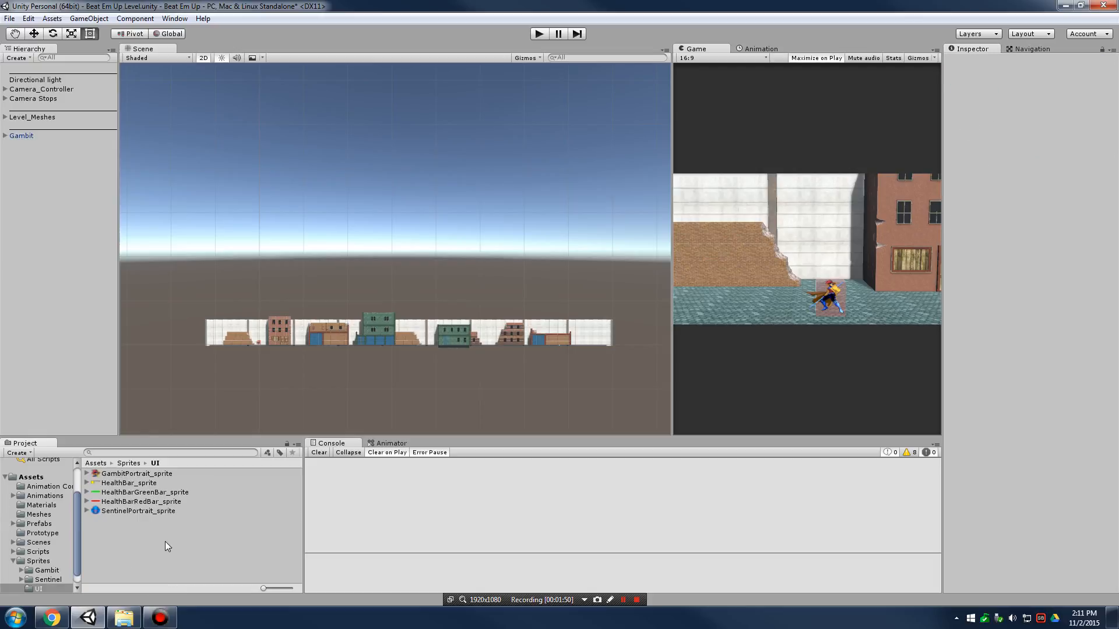
pyautogui.click(149, 475)
pyautogui.click(144, 510)
pyautogui.click(141, 492)
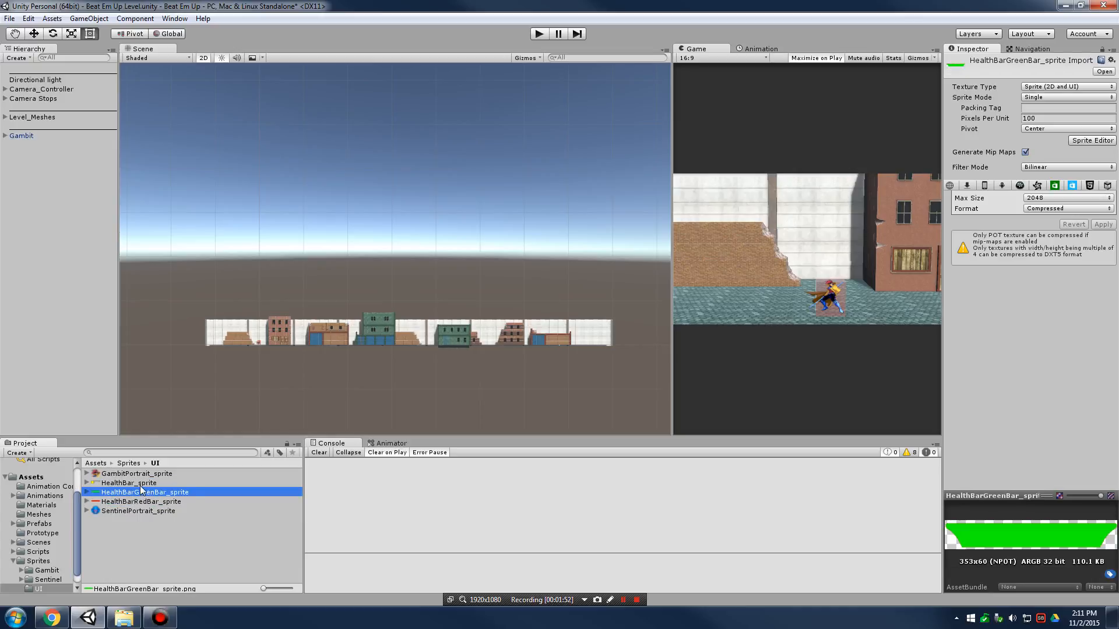
pyautogui.click(166, 519)
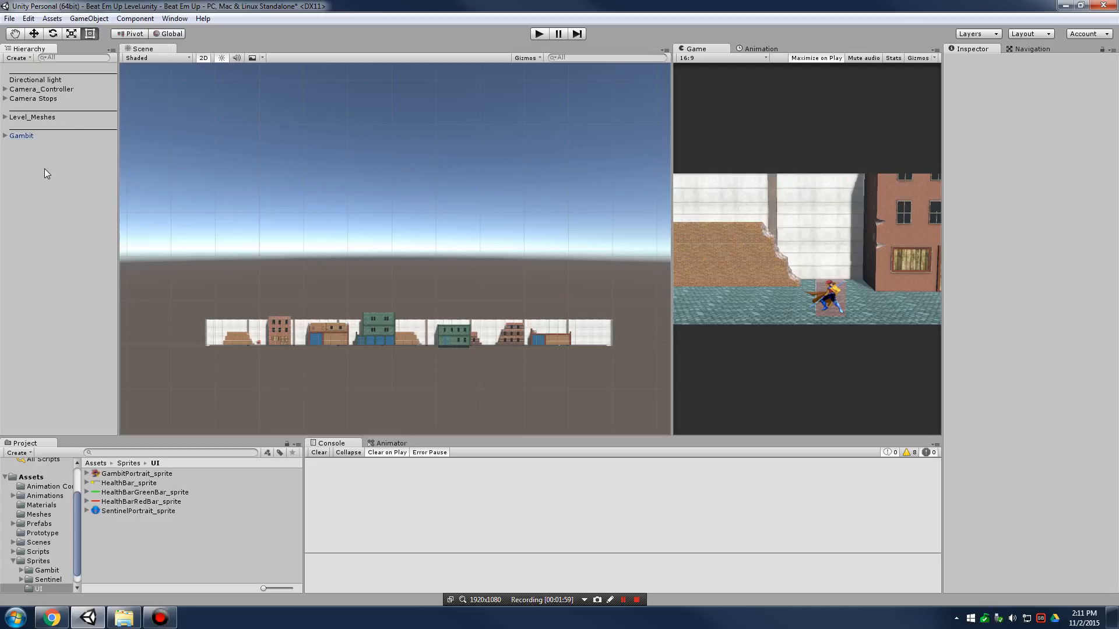
# - Create a UI canvas in the scene and rename it HUD Canvas
pyautogui.click(89, 18)
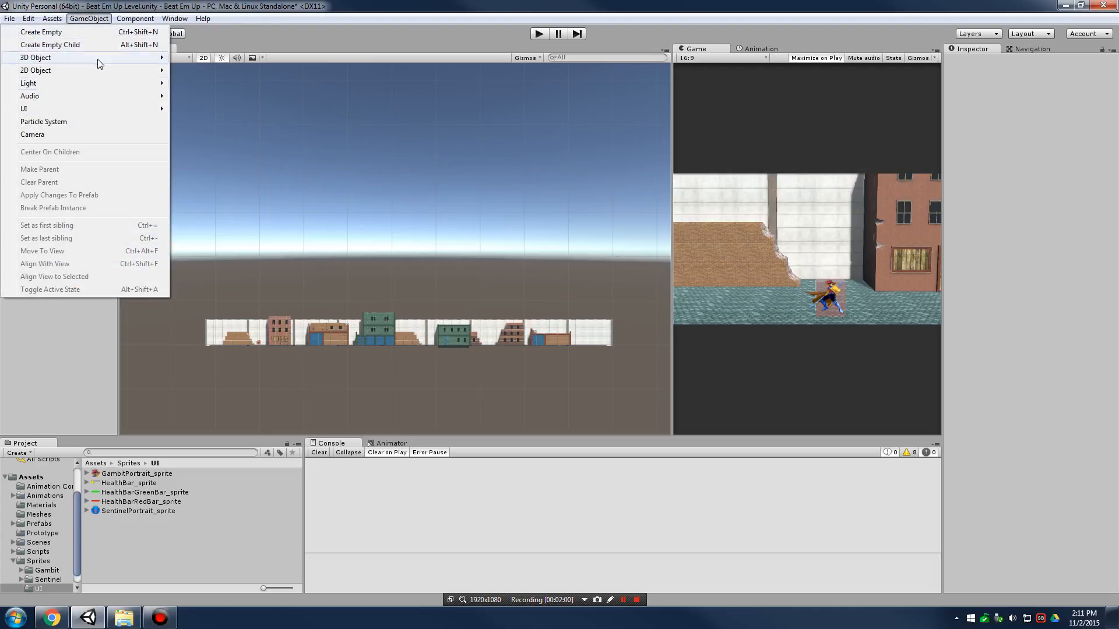
pyautogui.moveTo(99, 113)
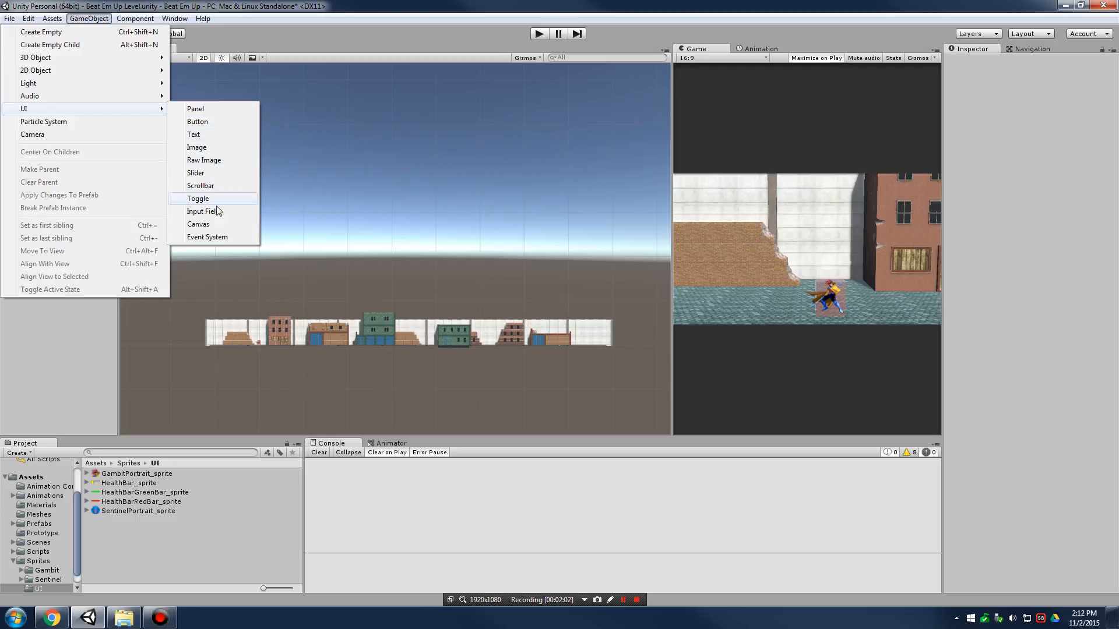
pyautogui.click(221, 227)
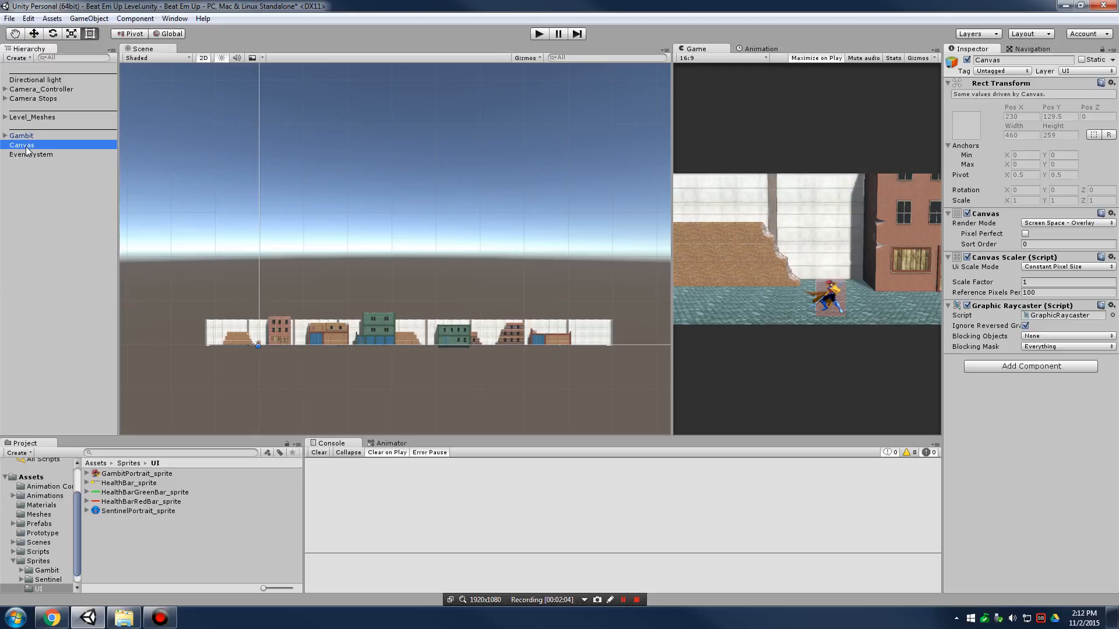
pyautogui.press('F2')
pyautogui.write('HUD')
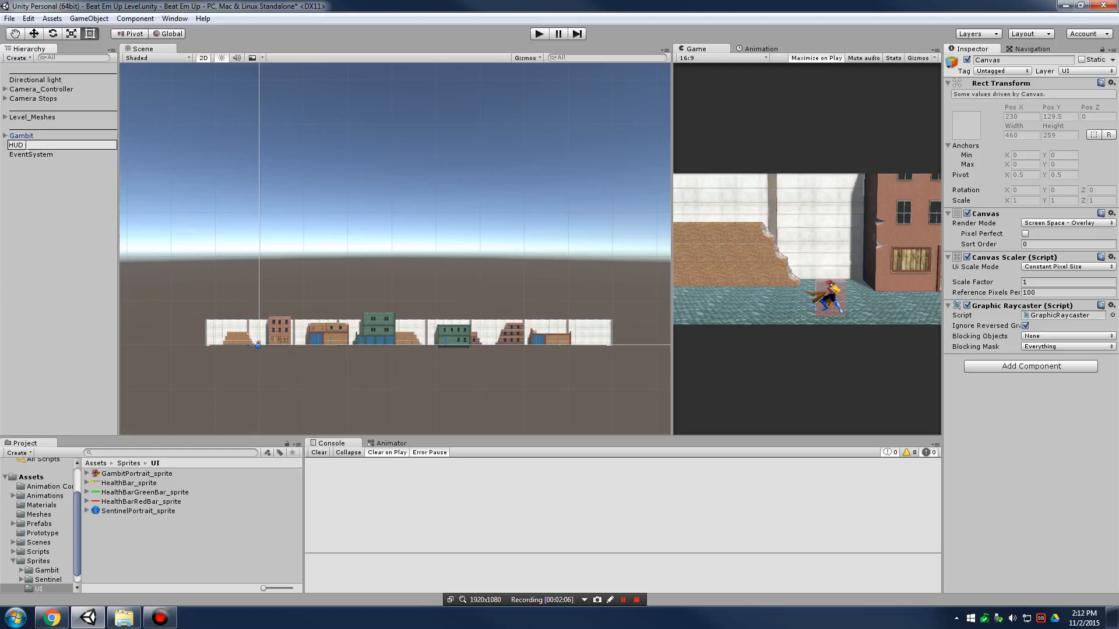
pyautogui.write(' Canvas')
pyautogui.press('Return')
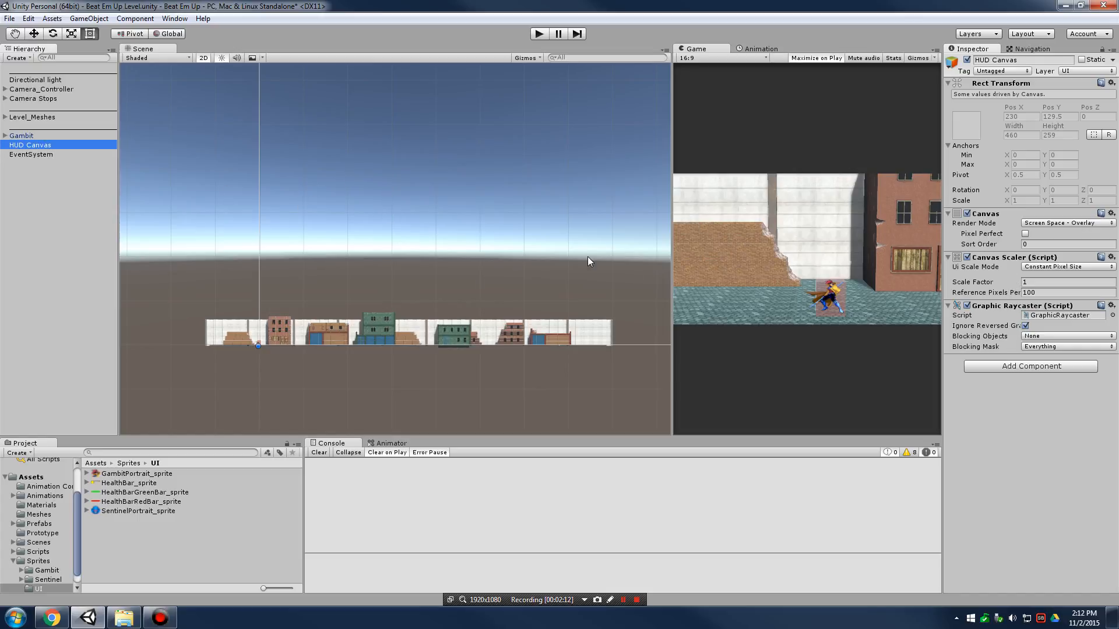
# - Compare the size of the HUD Canvas with the Gambit character in the Scene view
pyautogui.scroll(-10, 474, 244)
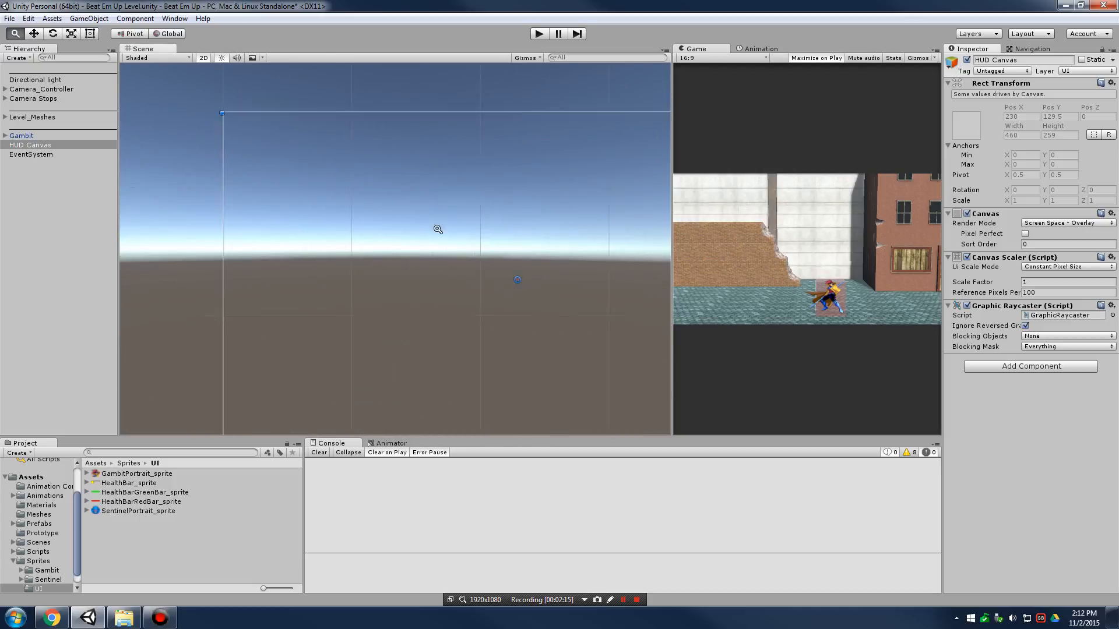
pyautogui.scroll(-3, 437, 230)
pyautogui.click(29, 146)
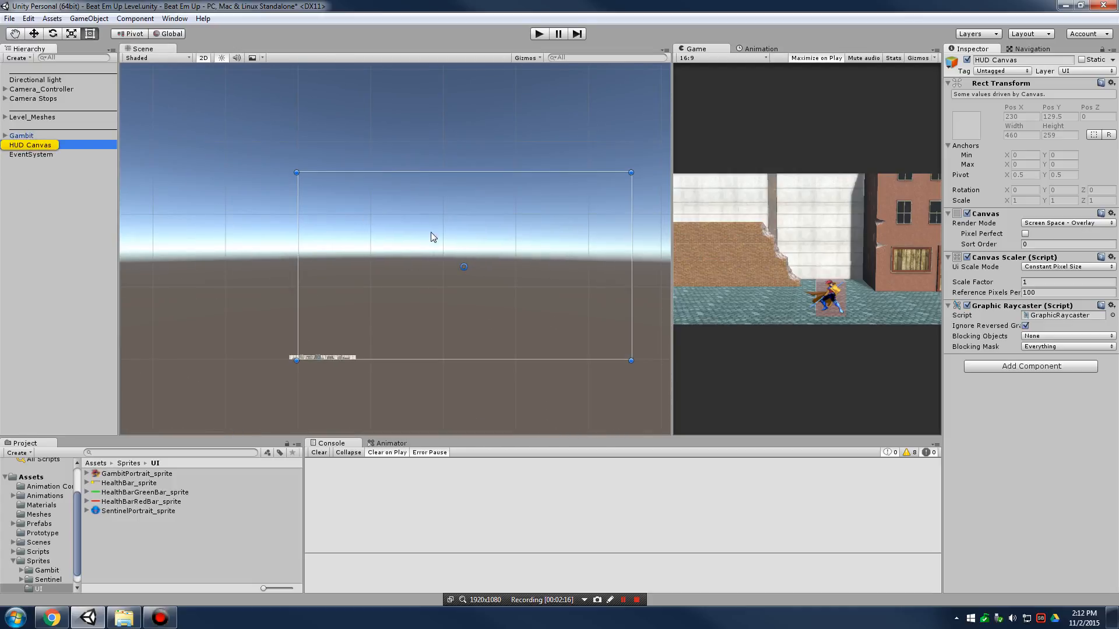
pyautogui.click(44, 154)
pyautogui.click(34, 135)
pyautogui.press('f')
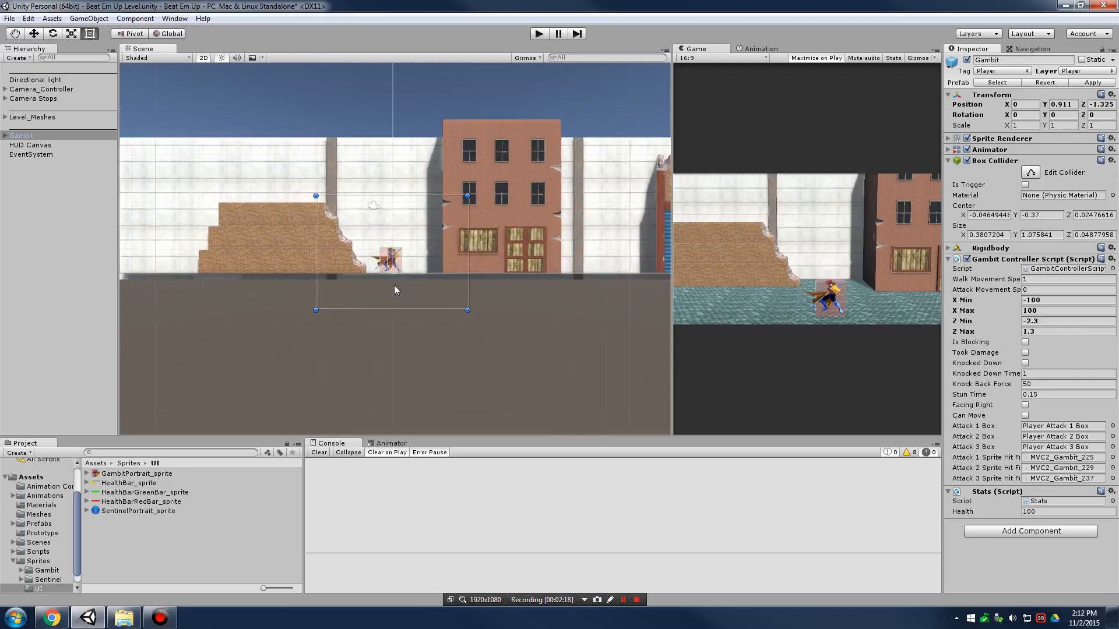
# - Frame the whole HUD Canvas in the Scene view and slightly enlarge the Game view
pyautogui.click(27, 147)
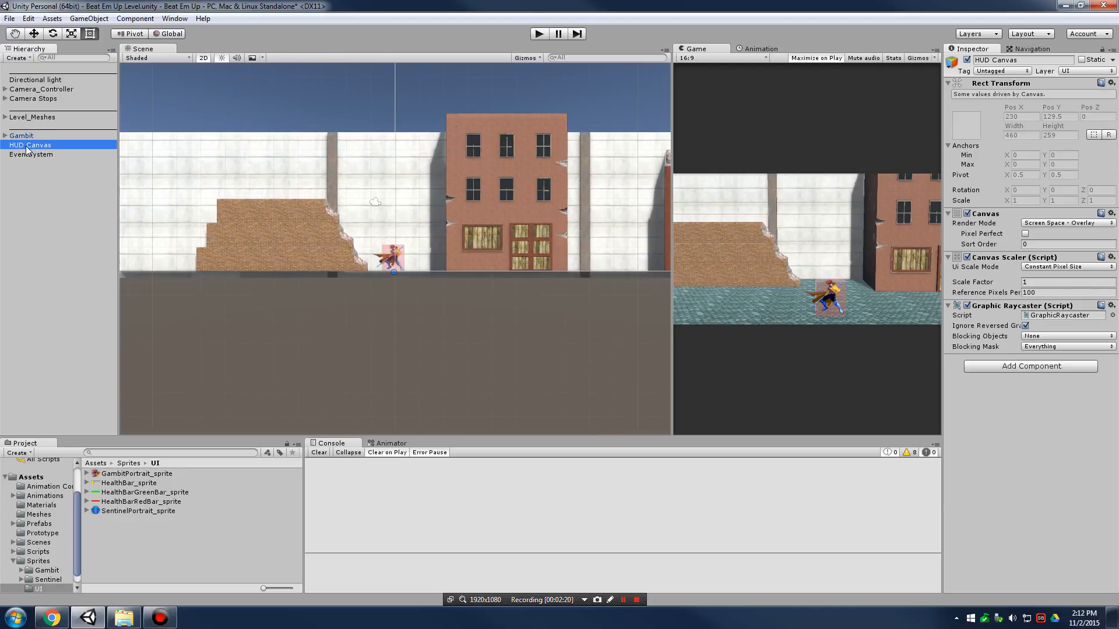
pyautogui.press('f')
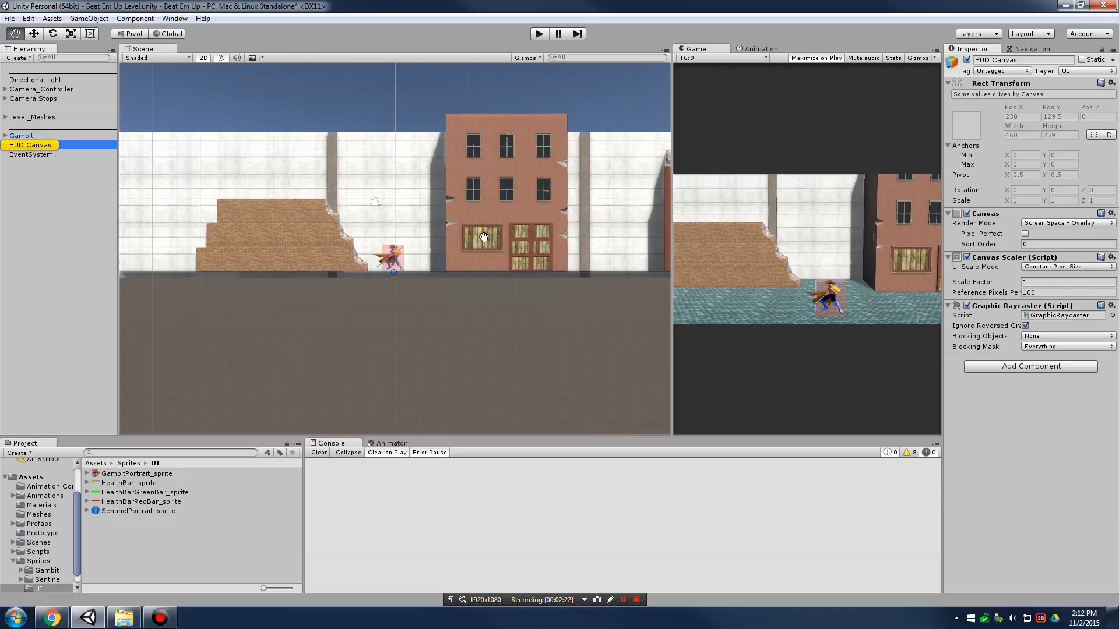
pyautogui.press('f')
pyautogui.keyDown('alt'); pyautogui.moveTo(320, 240); pyautogui.dragTo(450, 243, button='right'); pyautogui.keyUp('alt')
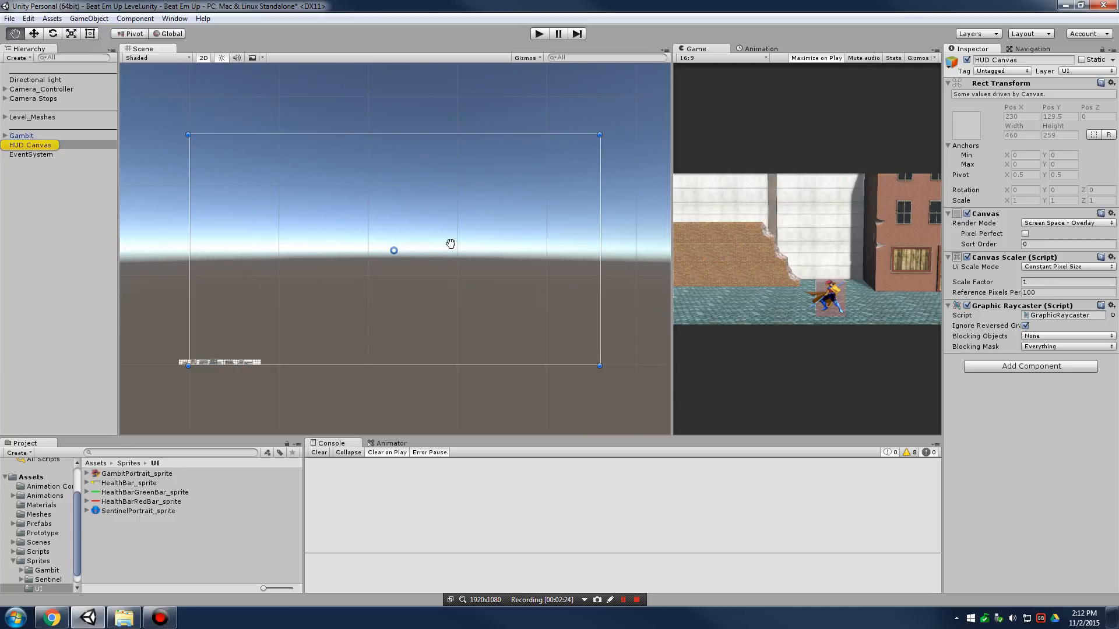
pyautogui.keyDown('alt'); pyautogui.moveTo(475, 243); pyautogui.dragTo(470, 257, button='middle'); pyautogui.keyUp('alt')
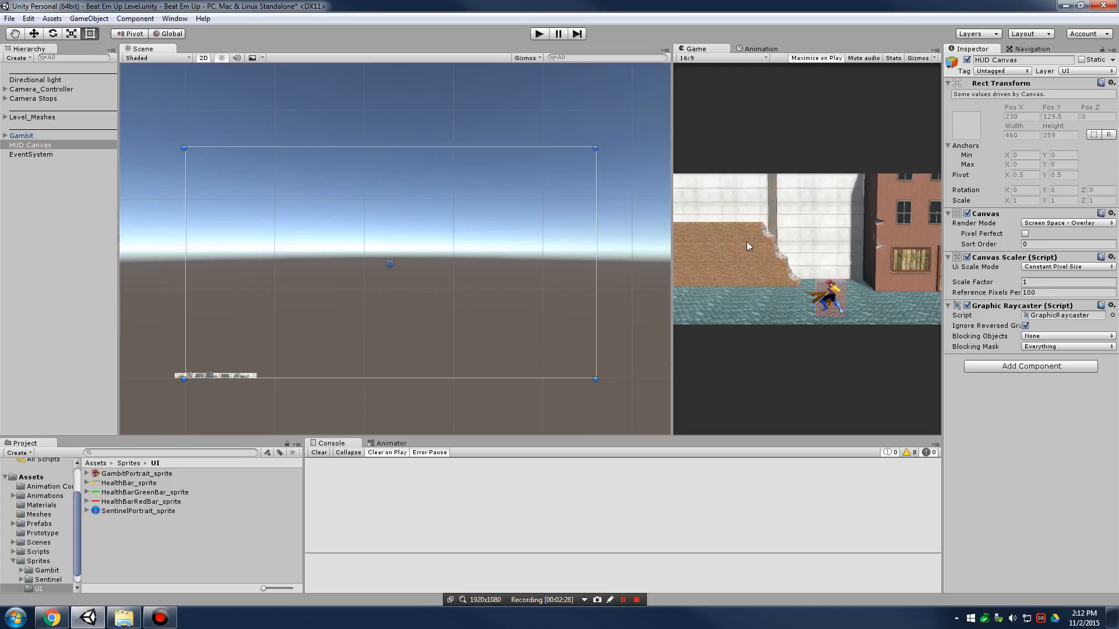
pyautogui.moveTo(672, 243)
pyautogui.mouseDown()
pyautogui.moveTo(619, 244)
pyautogui.moveTo(665, 244)
pyautogui.mouseUp()
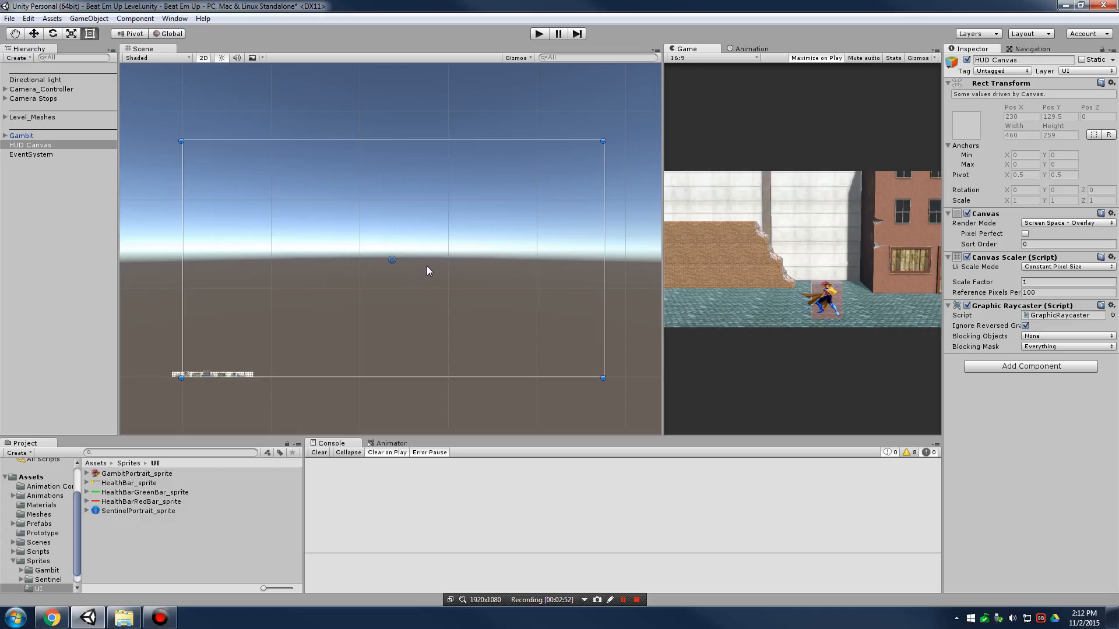
# - Review the components of the EventSystem and the HUD Canvas
pyautogui.click(33, 156)
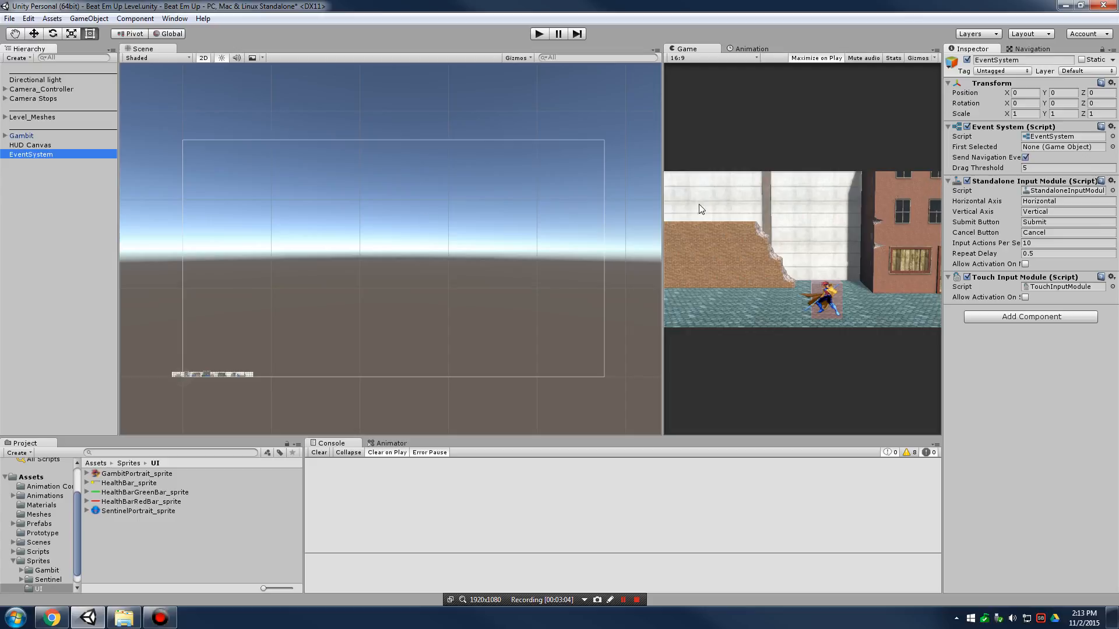
pyautogui.click(40, 146)
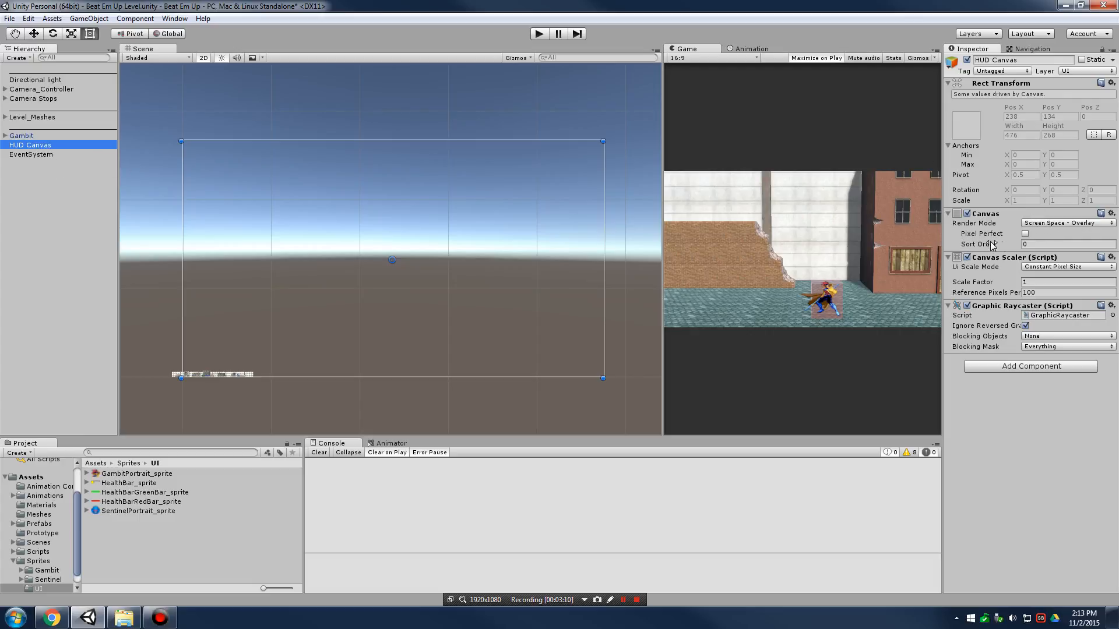
# - Set the HUD Canvas UI scale mode to Scale With Screen Size and widen the Game view
pyautogui.click(1054, 267)
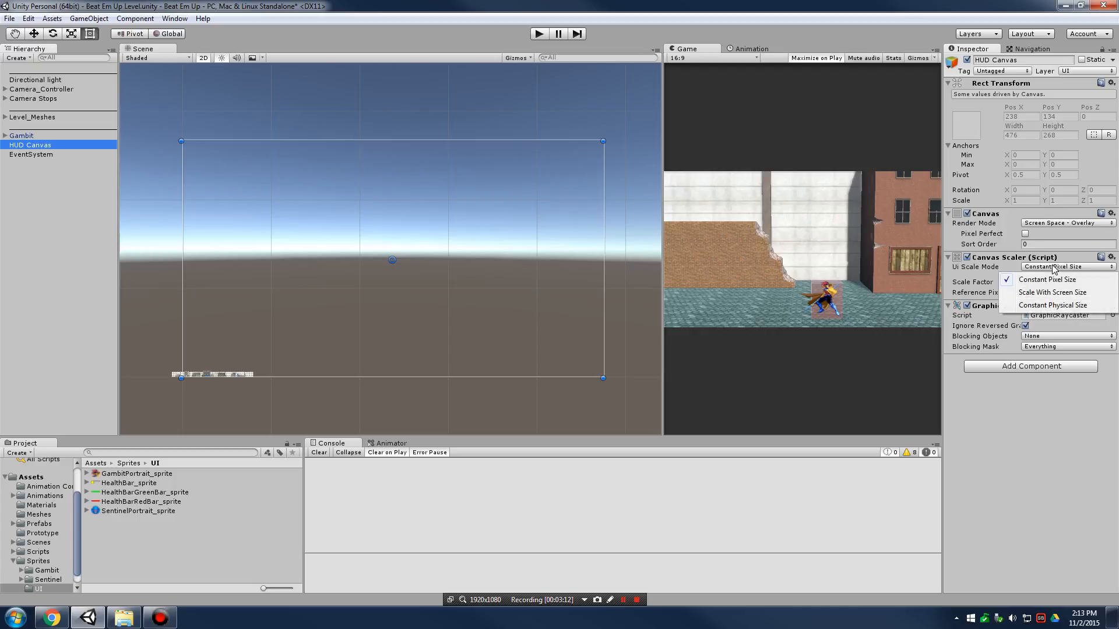
pyautogui.click(1069, 293)
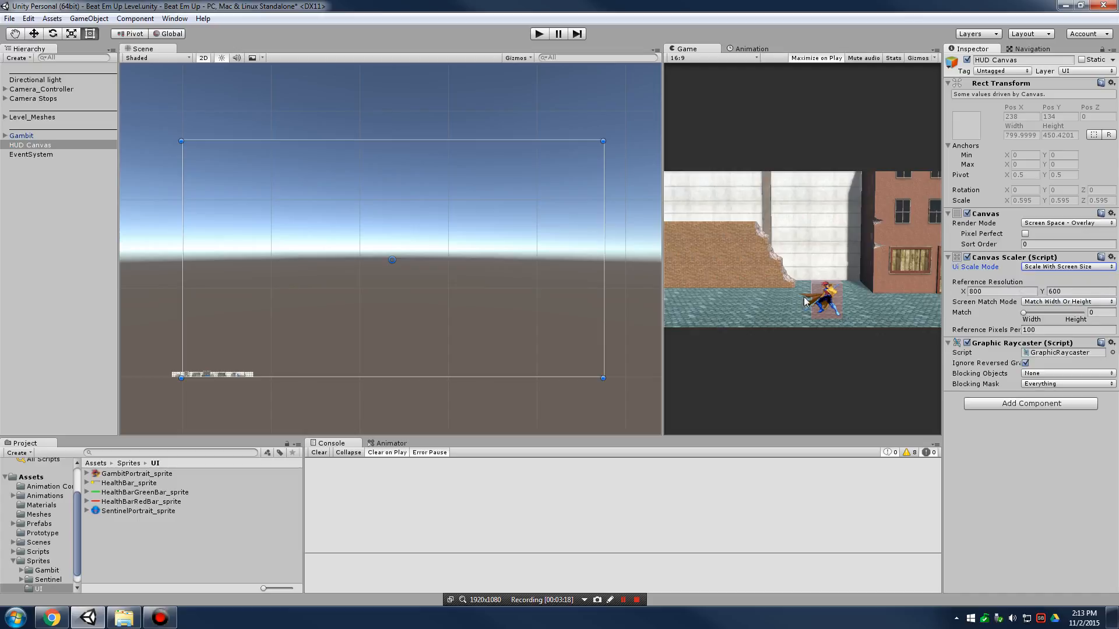
pyautogui.click(658, 229)
pyautogui.moveTo(664, 232); pyautogui.dragTo(635, 236)
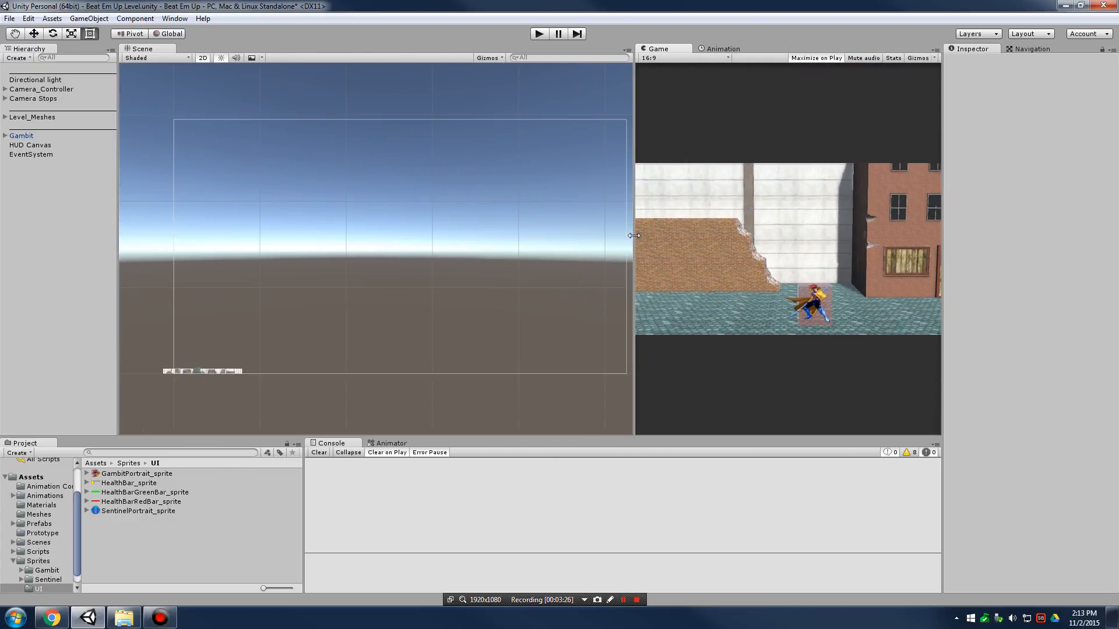
# - Create an empty child object under the HUD Canvas and name it Player Health
pyautogui.click(35, 145)
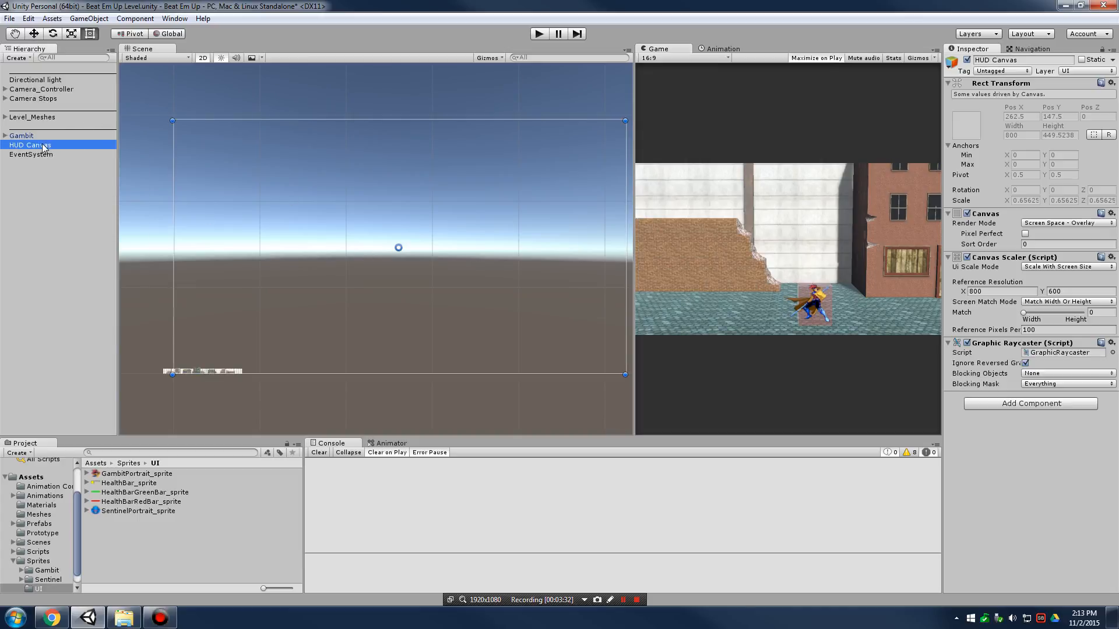
pyautogui.rightClick(44, 147)
pyautogui.moveTo(88, 305)
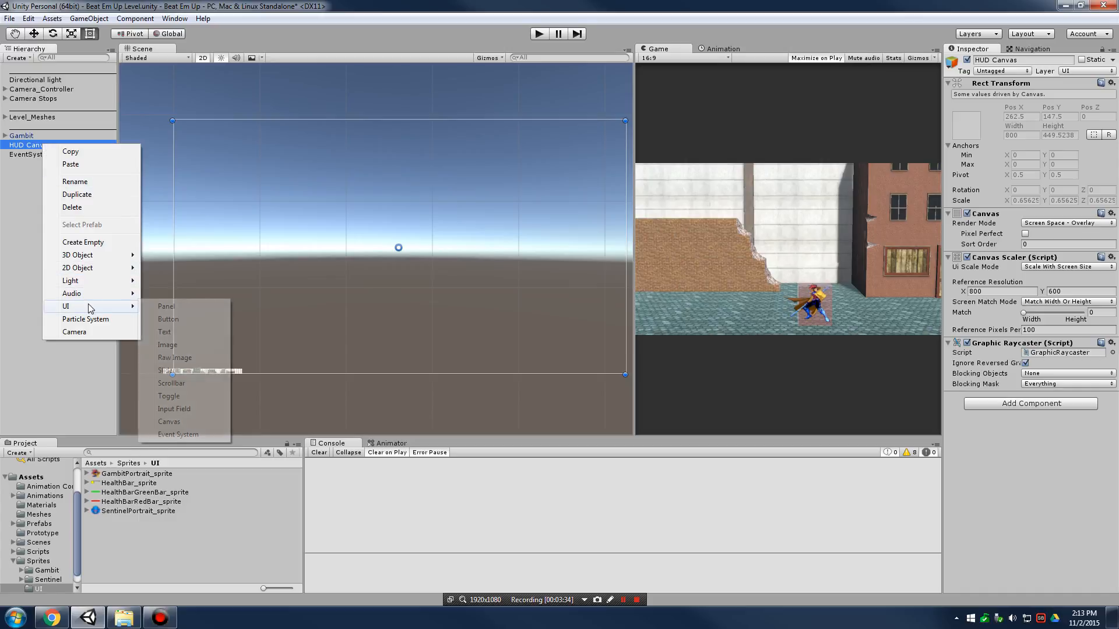
pyautogui.click(99, 246)
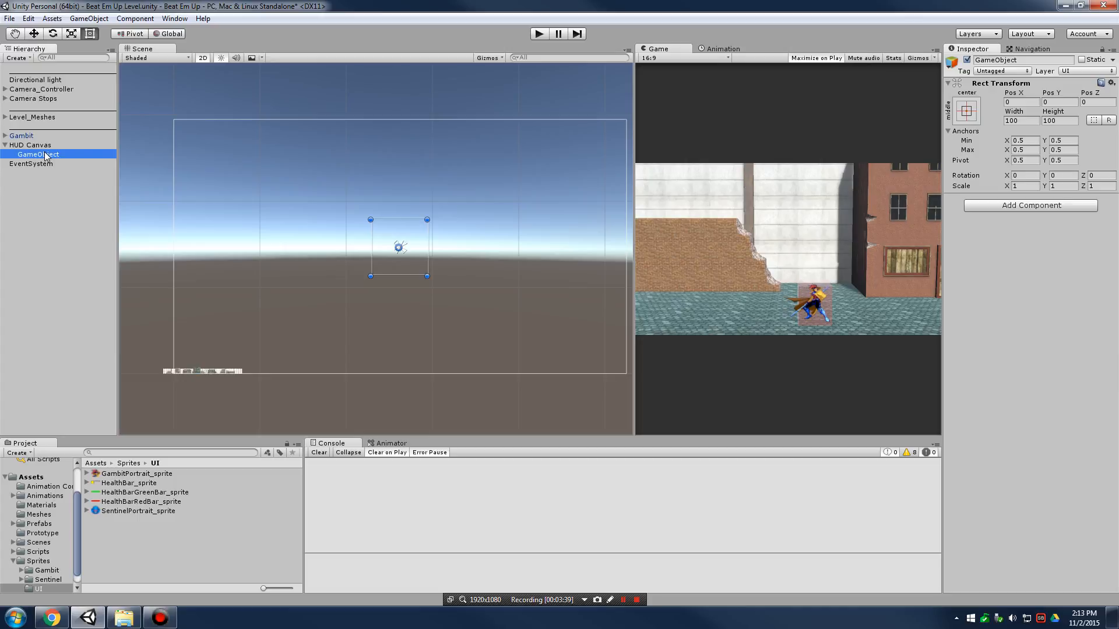
pyautogui.click(78, 155)
pyautogui.write('Player')
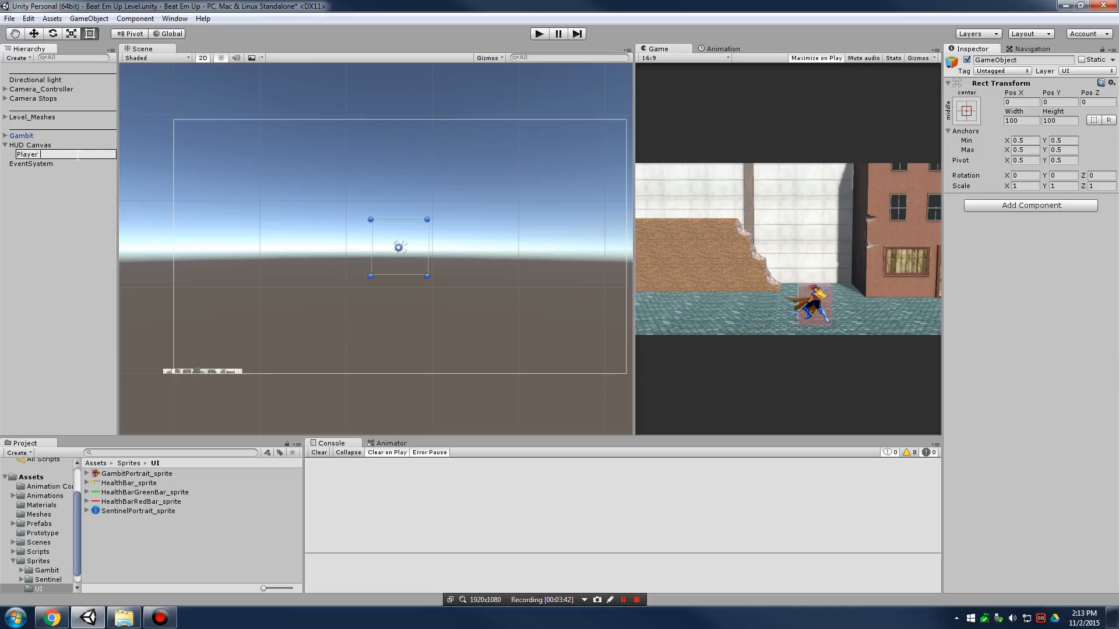
pyautogui.write(' Health')
pyautogui.press('Return')
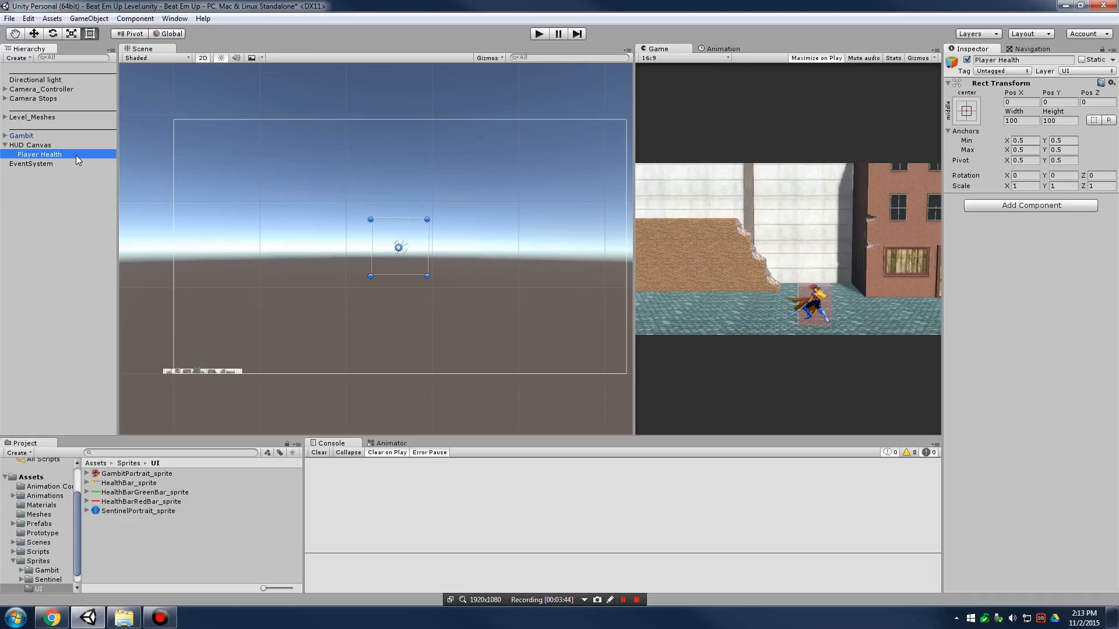
# - Move the Player Health rectangle into the upper-left area of the canvas and resize it to about 244 by 162
pyautogui.moveTo(417, 244)
pyautogui.mouseDown()
pyautogui.moveTo(267, 204)
pyautogui.moveTo(309, 161)
pyautogui.moveTo(295, 137)
pyautogui.moveTo(304, 203)
pyautogui.moveTo(306, 152)
pyautogui.moveTo(257, 156)
pyautogui.mouseUp()
pyautogui.moveTo(267, 194)
pyautogui.mouseDown()
pyautogui.moveTo(377, 219)
pyautogui.moveTo(390, 234)
pyautogui.moveTo(396, 196)
pyautogui.moveTo(353, 191)
pyautogui.moveTo(396, 221)
pyautogui.moveTo(399, 244)
pyautogui.moveTo(373, 196)
pyautogui.moveTo(337, 201)
pyautogui.moveTo(348, 228)
pyautogui.mouseUp()
# - Try to spread the Player Health anchors apart by hand around the canvas centre
pyautogui.moveTo(405, 251)
pyautogui.mouseDown()
pyautogui.moveTo(394, 262)
pyautogui.moveTo(409, 239)
pyautogui.moveTo(394, 245)
pyautogui.moveTo(391, 226)
pyautogui.moveTo(372, 271)
pyautogui.moveTo(403, 257)
pyautogui.mouseUp()
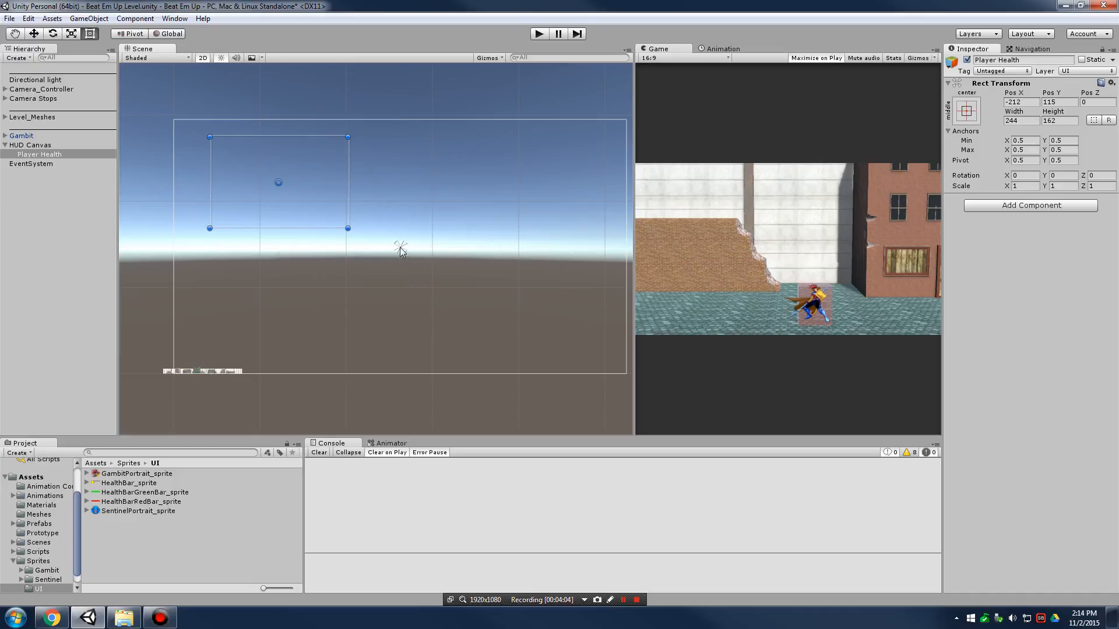
pyautogui.moveTo(401, 251); pyautogui.dragTo(442, 269)
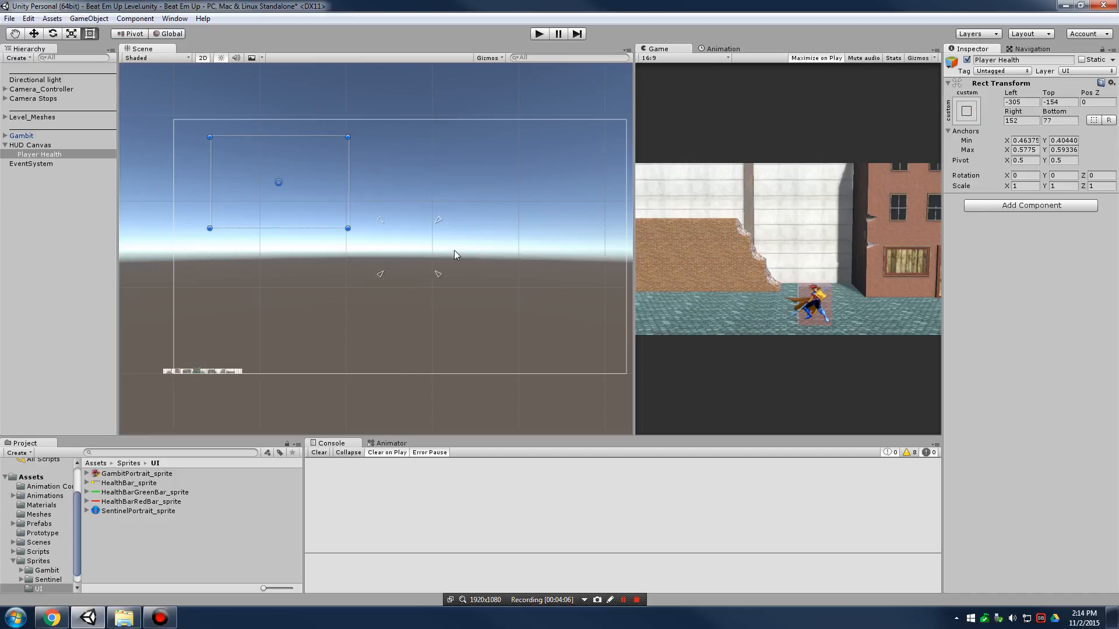
pyautogui.click(436, 226)
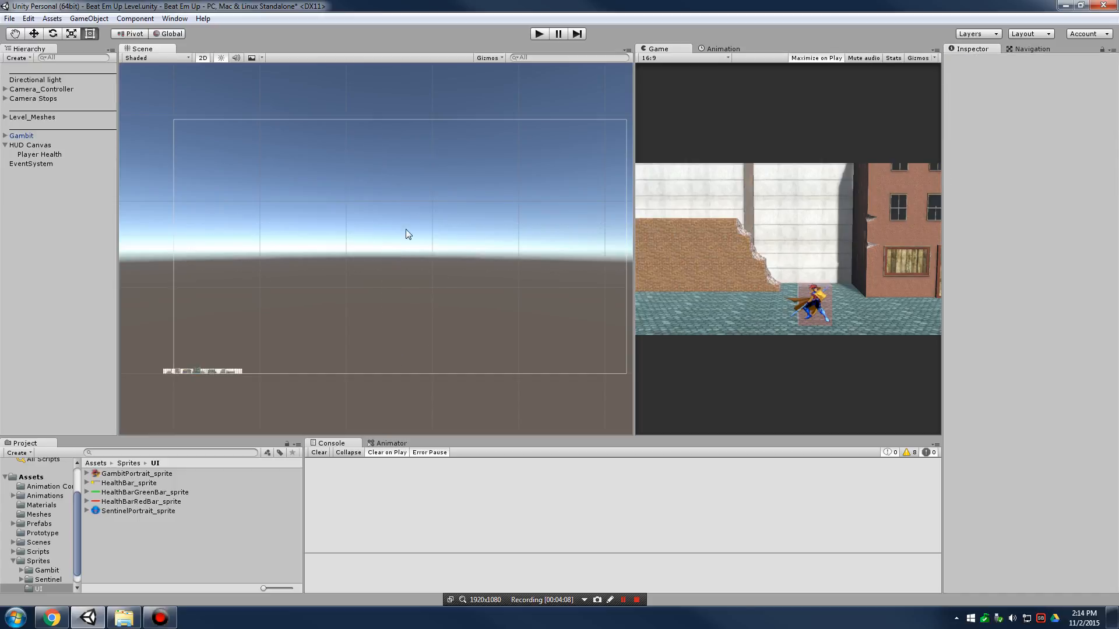
# - Anchor Player Health to the canvas's top-left corner and fit its rectangle into that corner at about 286 by 122
pyautogui.click(50, 155)
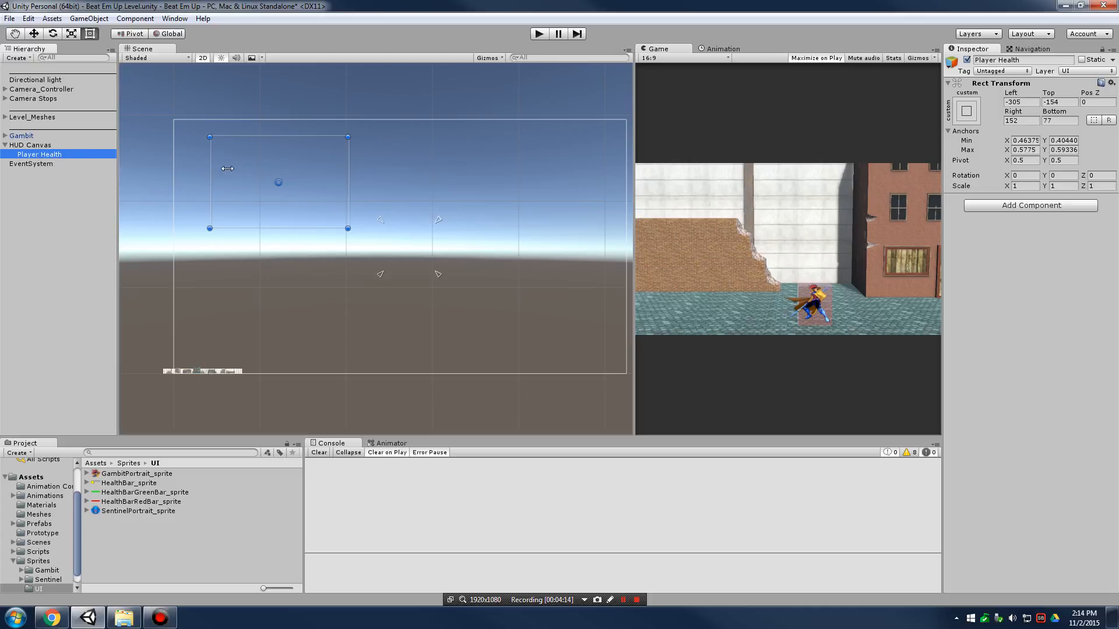
pyautogui.click(966, 111)
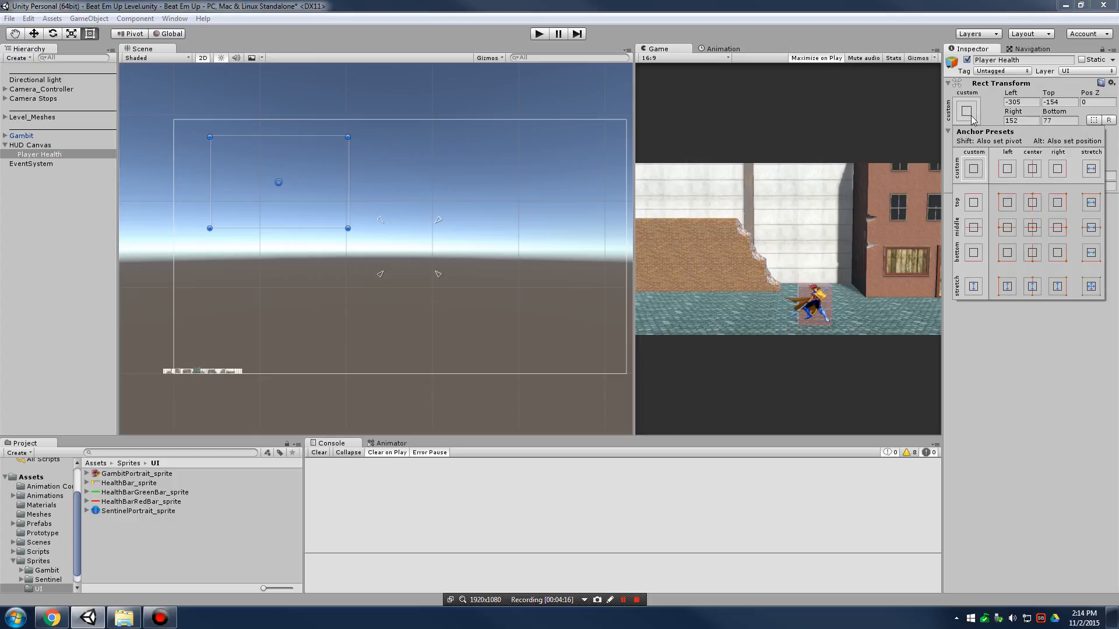
pyautogui.click(1008, 203)
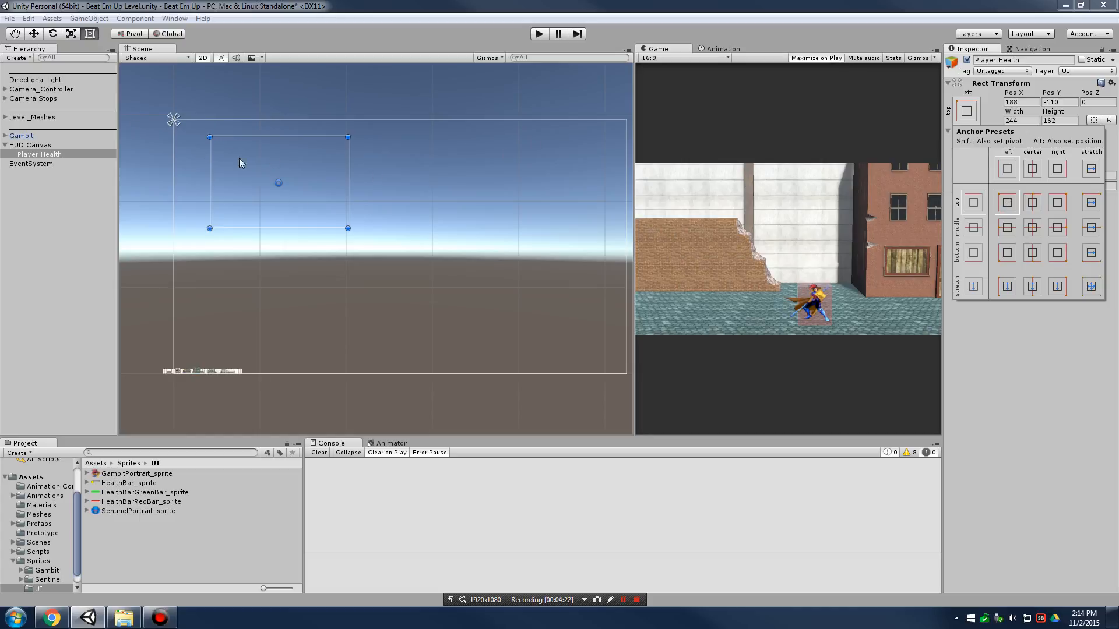
pyautogui.click(348, 227)
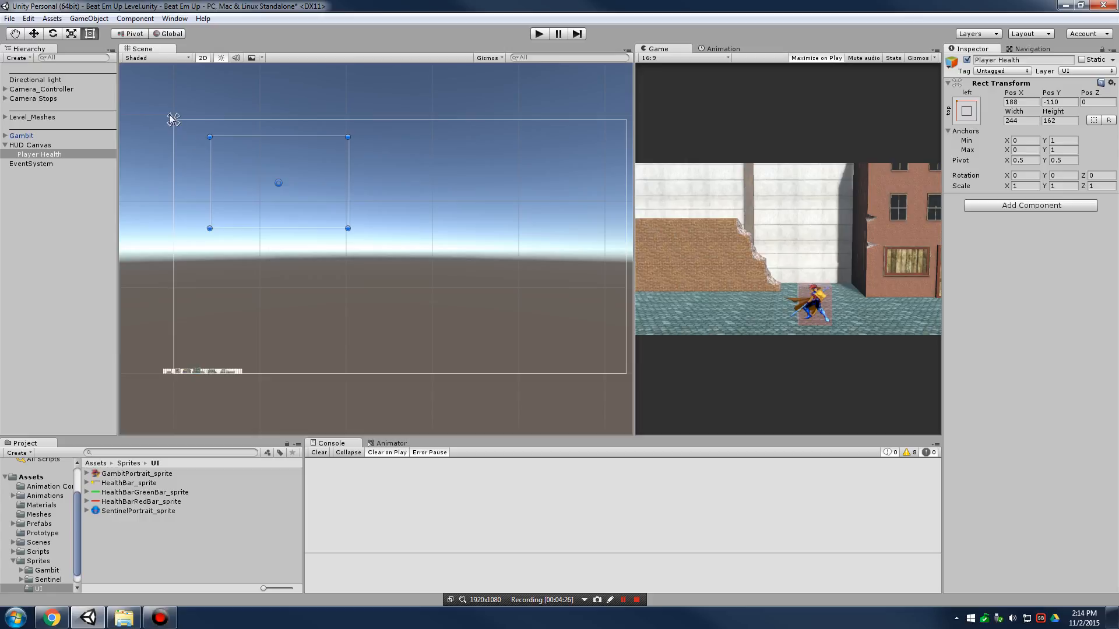
pyautogui.moveTo(349, 229)
pyautogui.mouseDown()
pyautogui.moveTo(345, 190)
pyautogui.moveTo(270, 149)
pyautogui.moveTo(334, 190)
pyautogui.mouseUp()
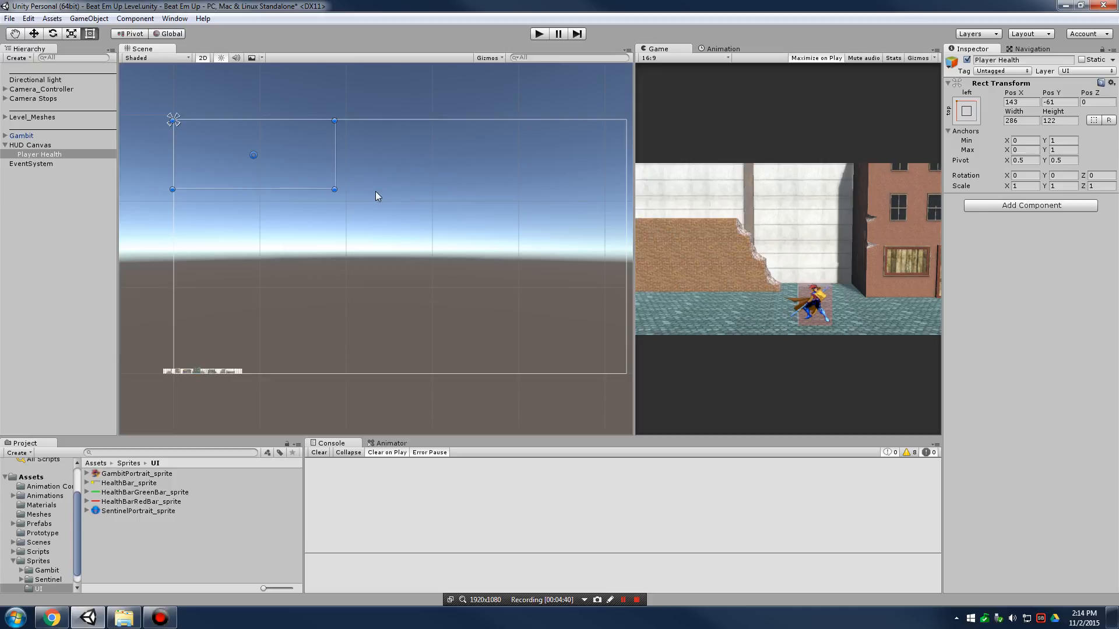
# - Add a UI Slider as a child of Player Health and frame it closely in the Scene view
pyautogui.rightClick(55, 156)
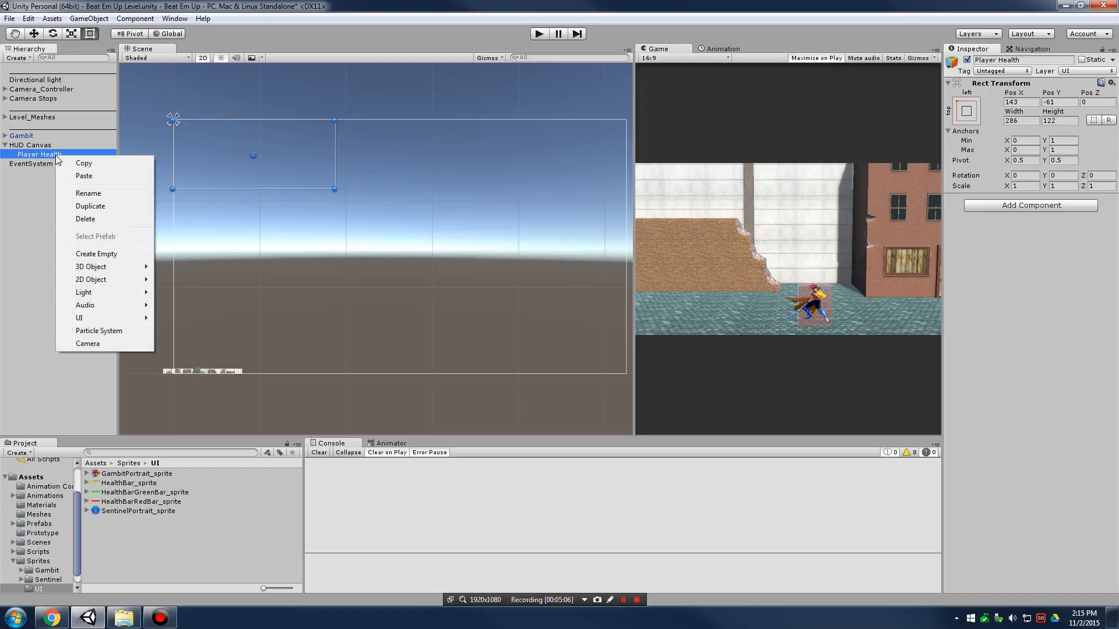
pyautogui.moveTo(120, 319)
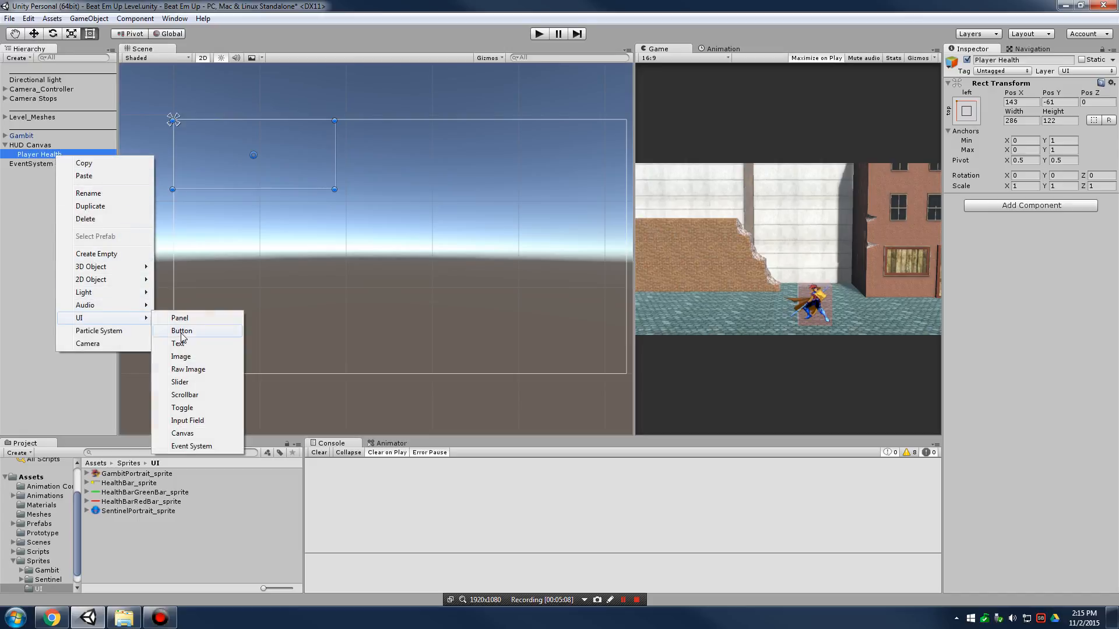
pyautogui.click(200, 380)
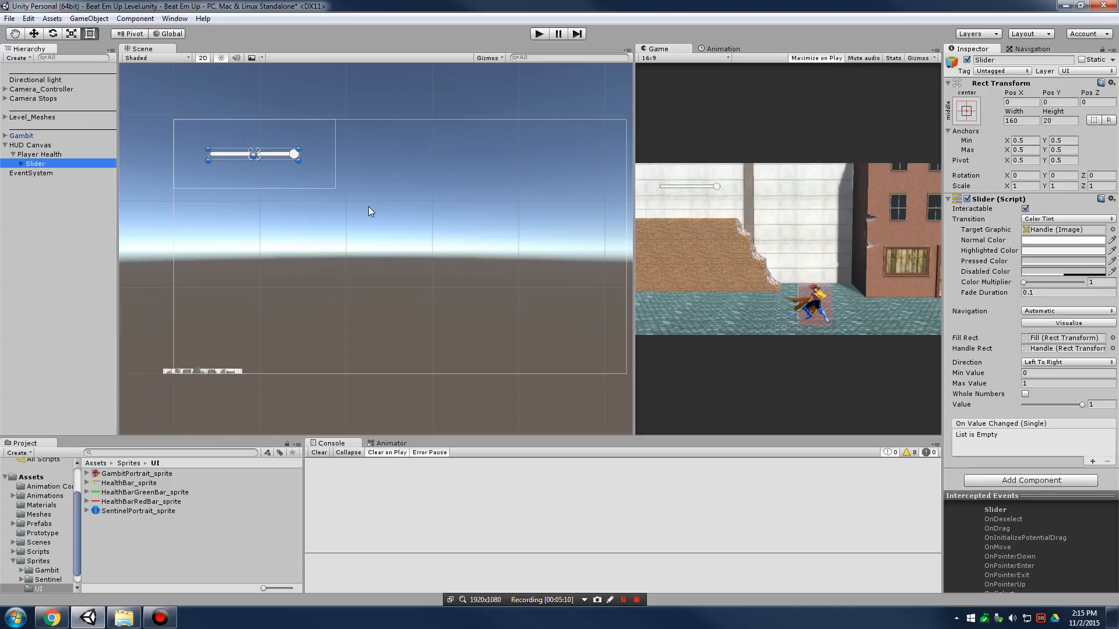
pyautogui.moveTo(386, 217); pyautogui.dragTo(447, 250, button='middle')
pyautogui.press('f')
pyautogui.moveTo(495, 373); pyautogui.dragTo(452, 318, button='middle')
pyautogui.keyDown('alt'); pyautogui.moveTo(452, 319); pyautogui.dragTo(539, 317, button='right'); pyautogui.keyUp('alt')
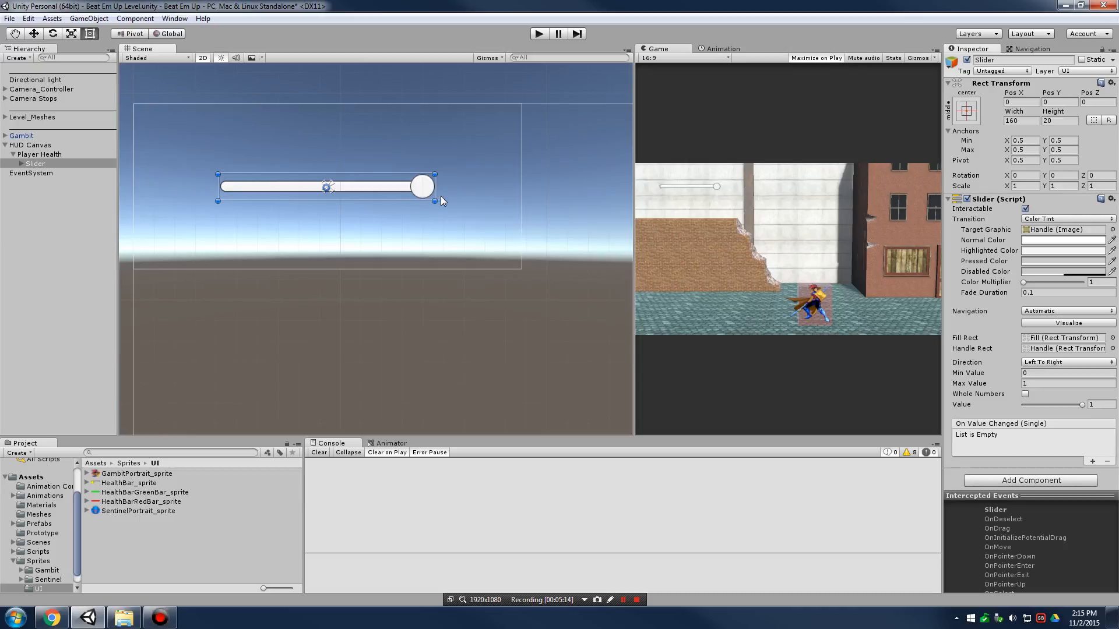
# - Expand the Slider's hierarchy to show the children of its Fill Area and Handle Slide Area
pyautogui.click(21, 164)
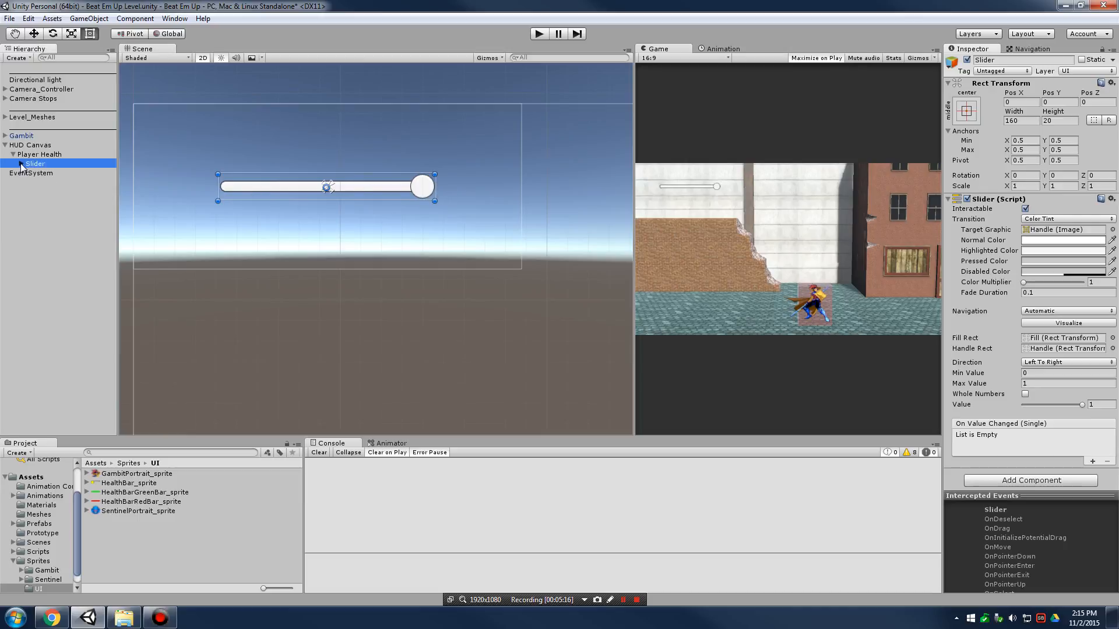
pyautogui.click(30, 182)
pyautogui.click(29, 201)
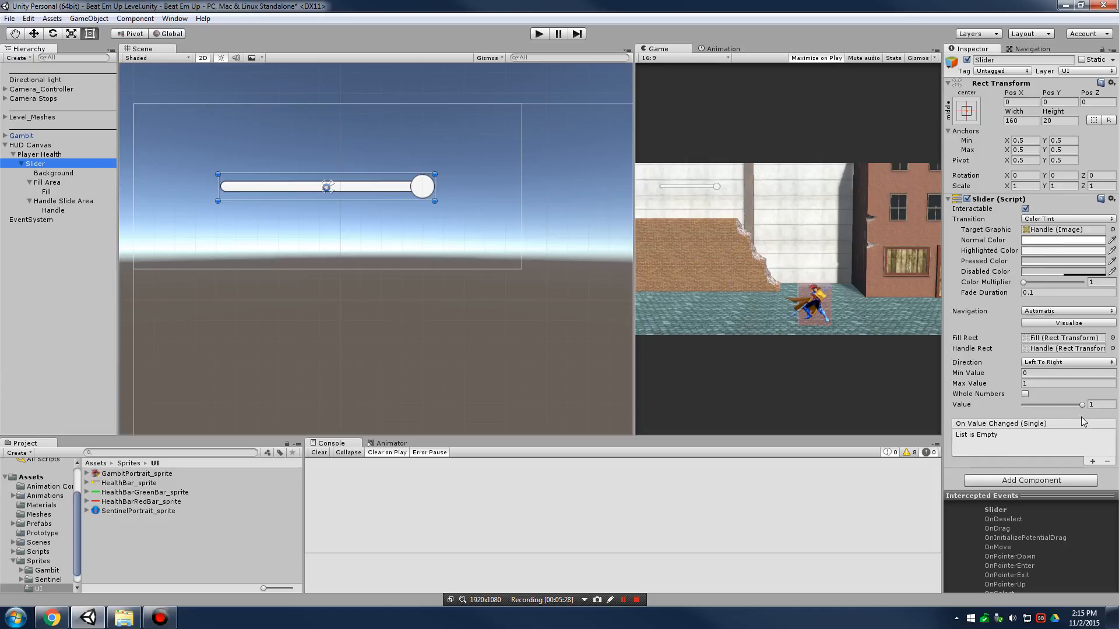
# - Set the Slider's maximum value to 100, raise its value to 100 and enable Whole Numbers
pyautogui.click(1047, 383)
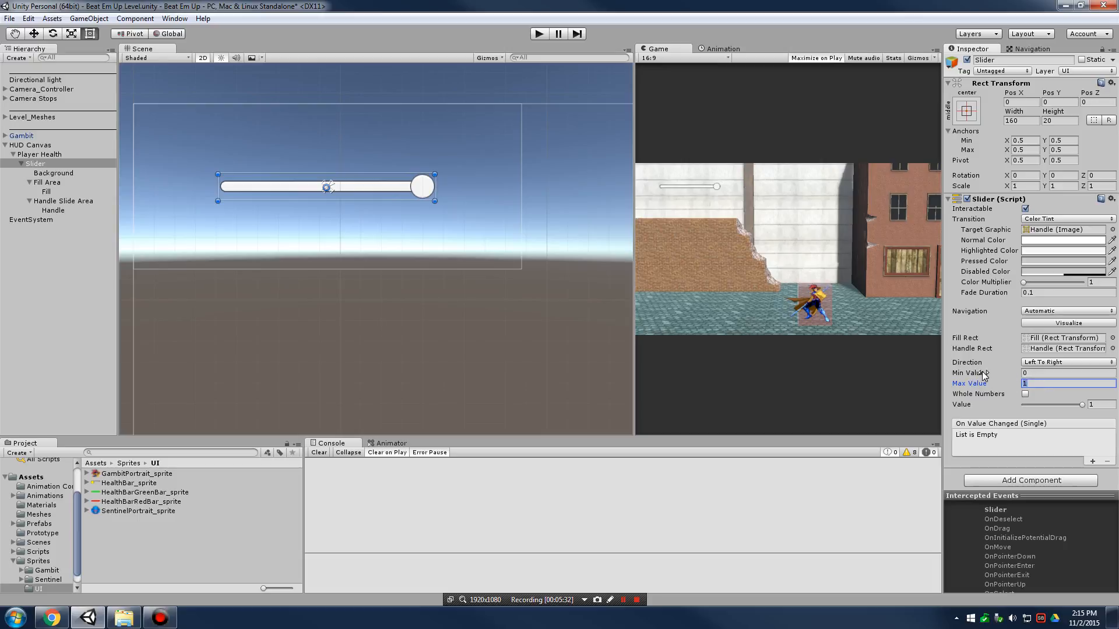
pyautogui.click(1031, 374)
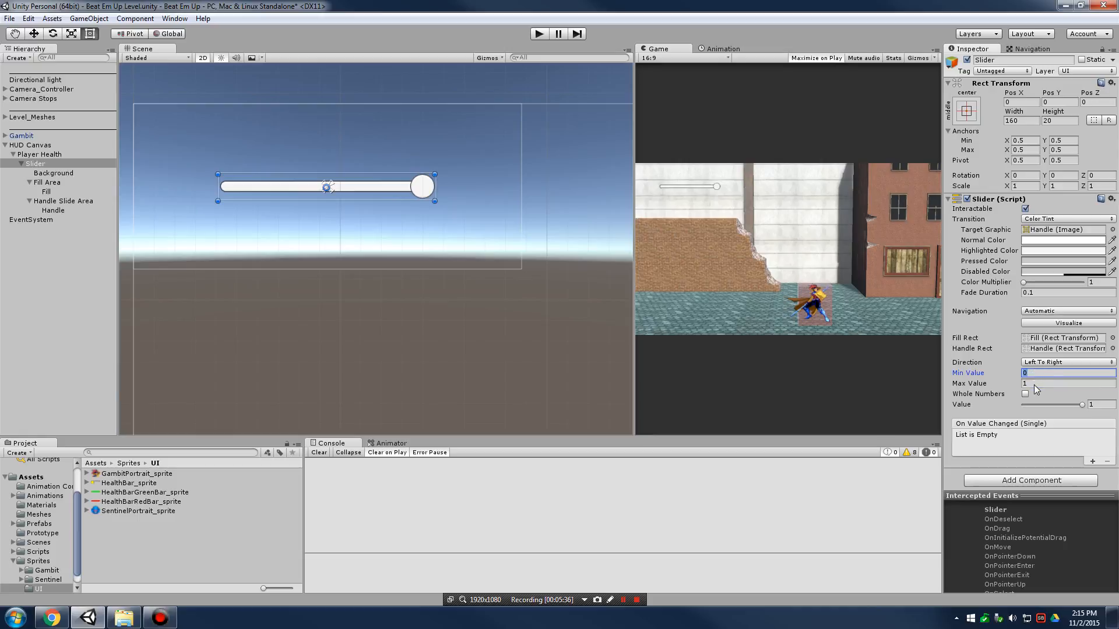
pyautogui.click(1034, 384)
pyautogui.write('100')
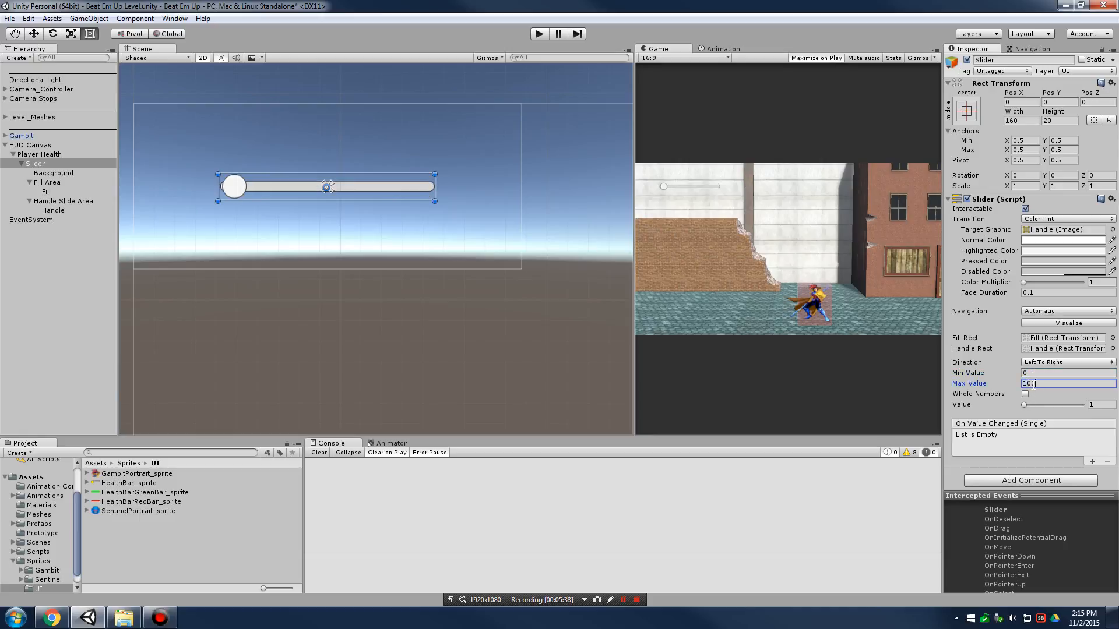
pyautogui.moveTo(1024, 404); pyautogui.dragTo(1096, 406)
pyautogui.click(1026, 395)
pyautogui.click(1026, 394)
pyautogui.click(1025, 395)
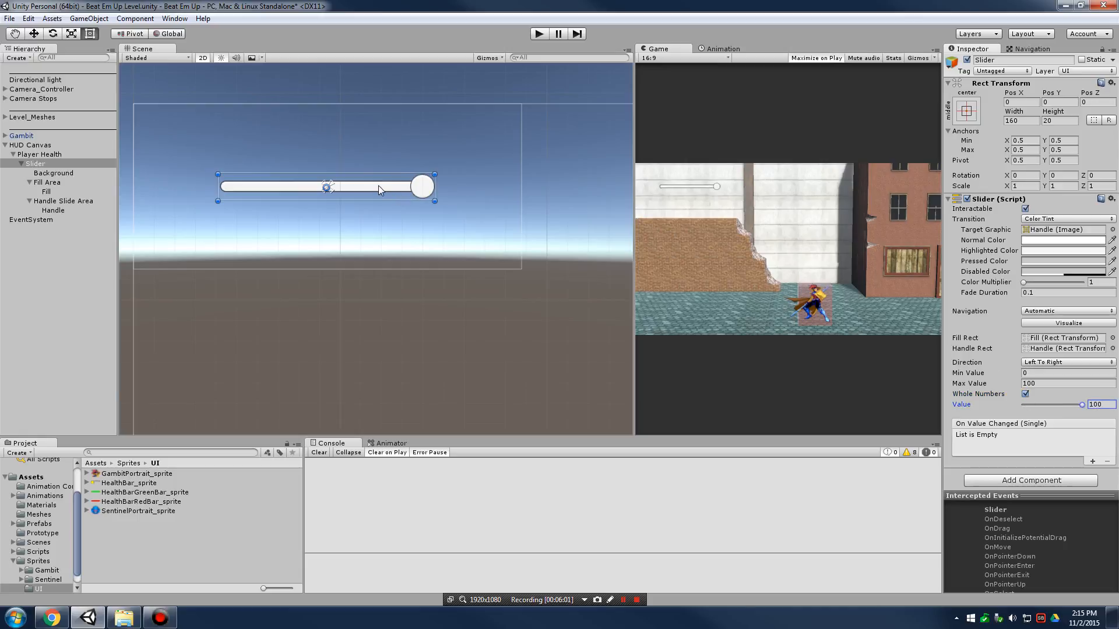
# - Shift the Slider slightly upward to about X 3, Y 8.2 and test its value control, leaving it at 100
pyautogui.moveTo(374, 185)
pyautogui.mouseDown()
pyautogui.moveTo(365, 200)
pyautogui.moveTo(376, 175)
pyautogui.mouseUp()
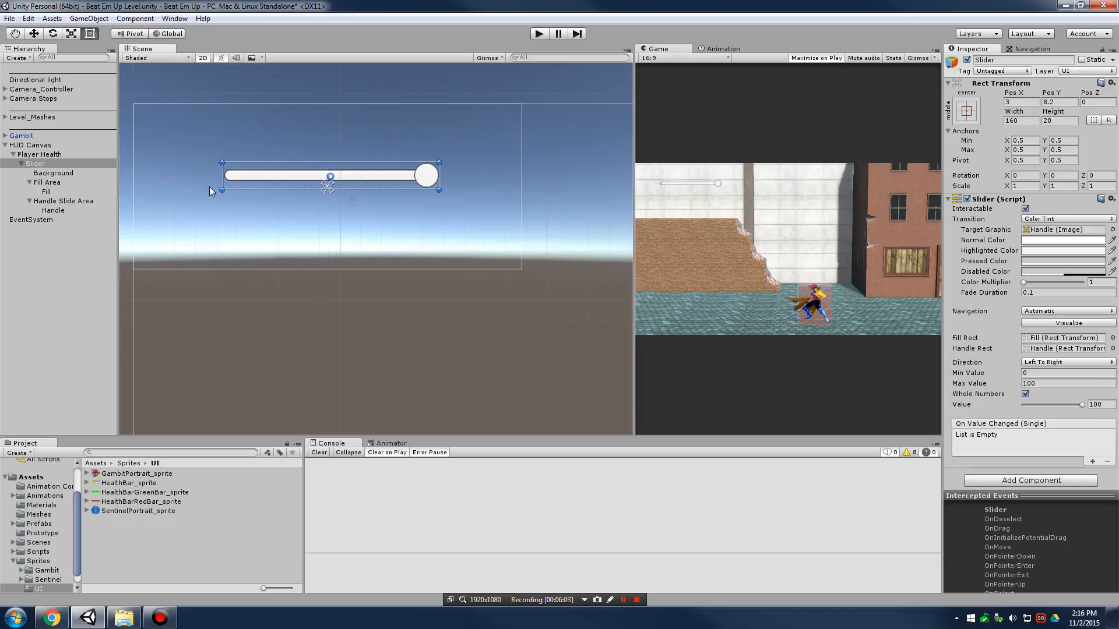
pyautogui.moveTo(1083, 404)
pyautogui.mouseDown()
pyautogui.moveTo(1054, 410)
pyautogui.moveTo(1085, 409)
pyautogui.mouseUp()
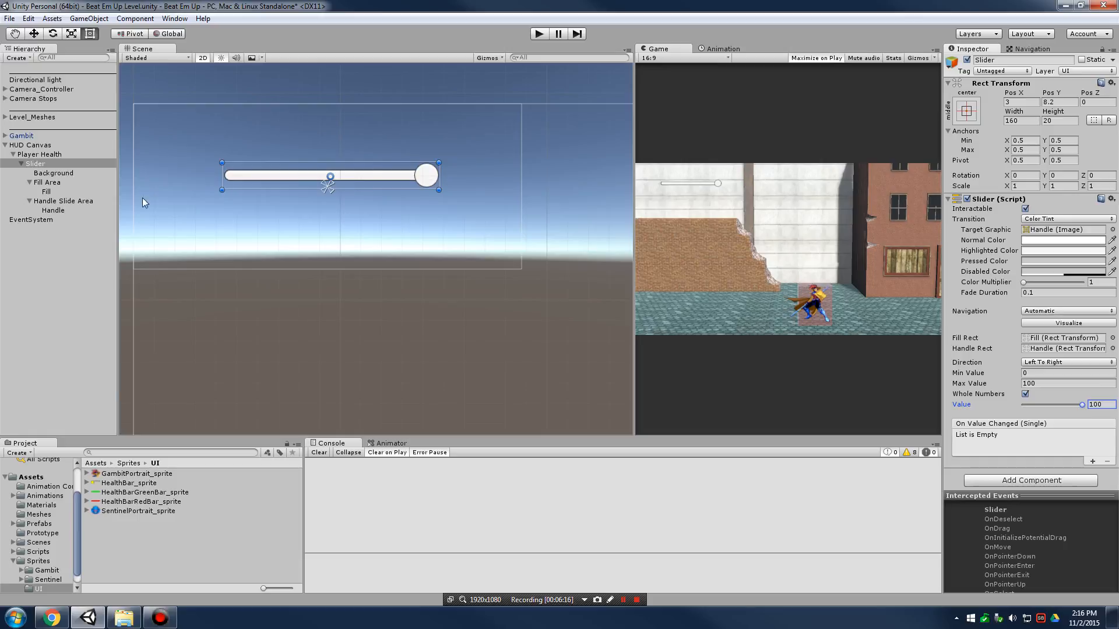
# - Delete the Handle Slide Area together with its Handle and lower the Slider's value to 70
pyautogui.click(51, 210)
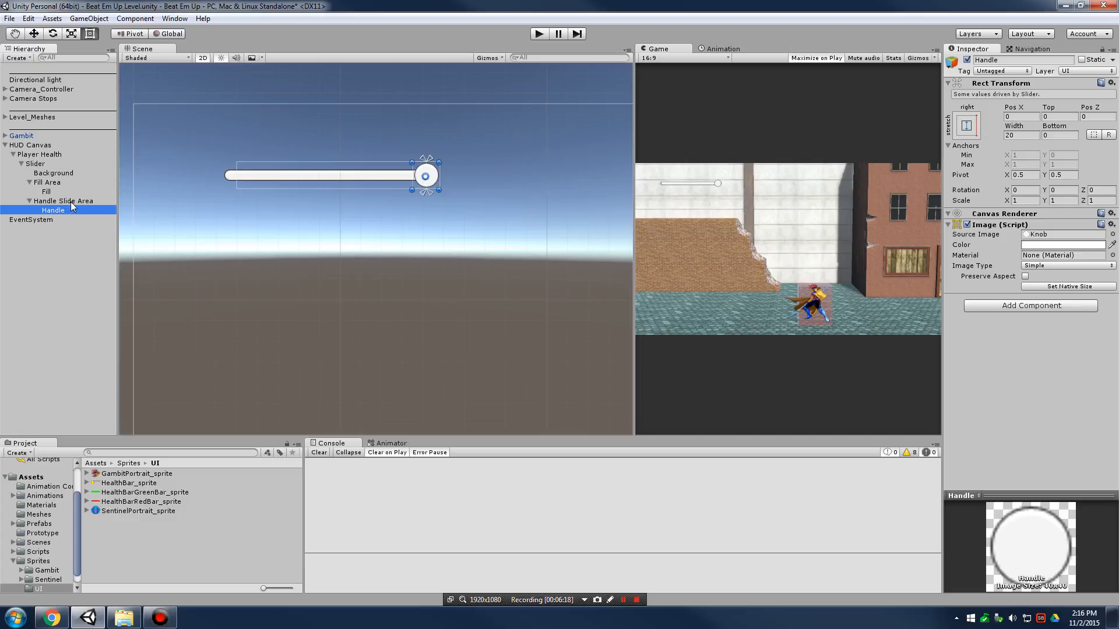
pyautogui.click(72, 201)
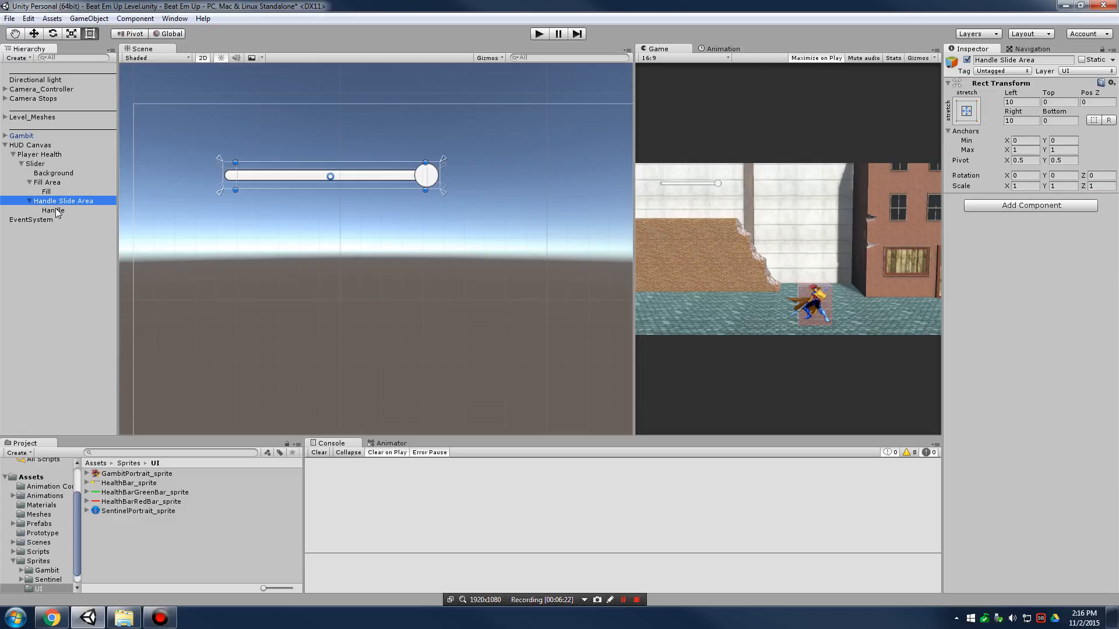
pyautogui.press('Delete')
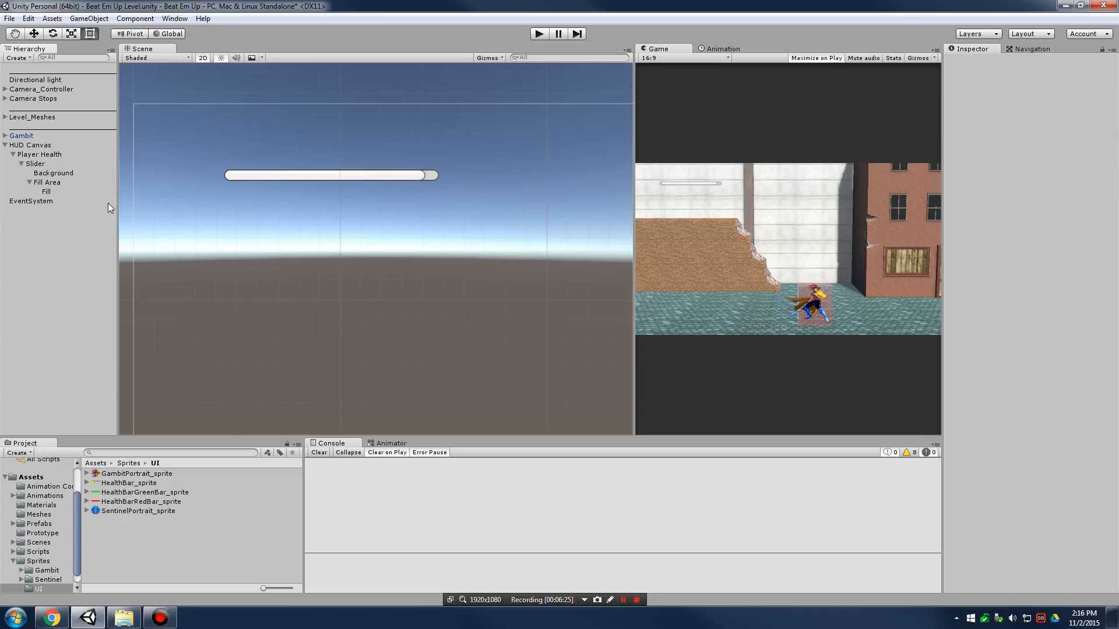
pyautogui.click(35, 164)
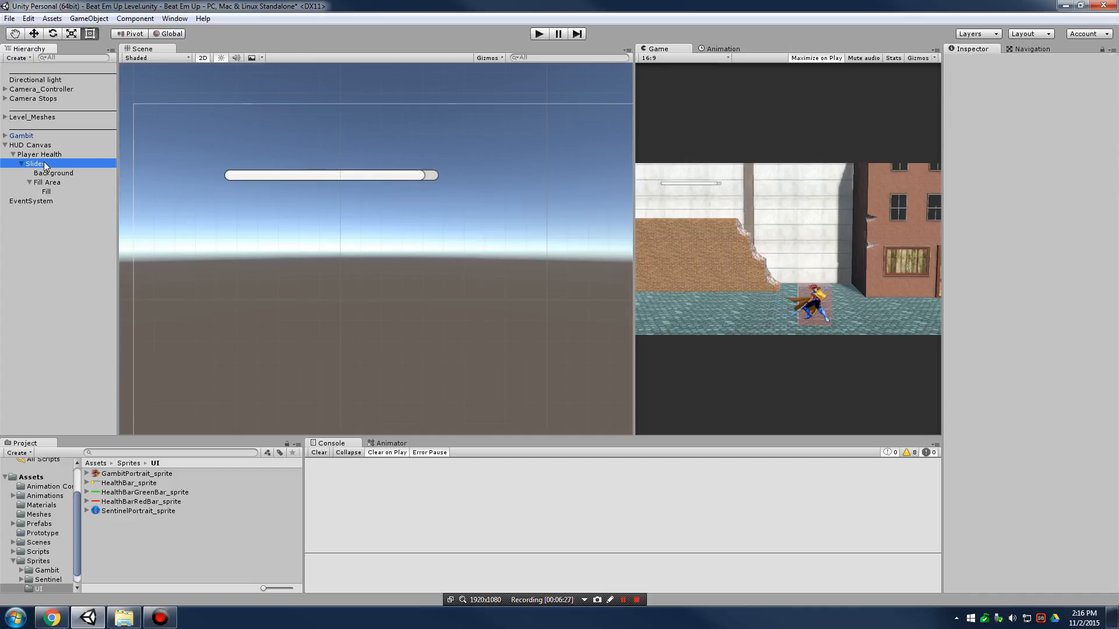
pyautogui.moveTo(1076, 434)
pyautogui.mouseDown()
pyautogui.moveTo(989, 429)
pyautogui.moveTo(1099, 430)
pyautogui.moveTo(1037, 432)
pyautogui.moveTo(1058, 432)
pyautogui.mouseUp()
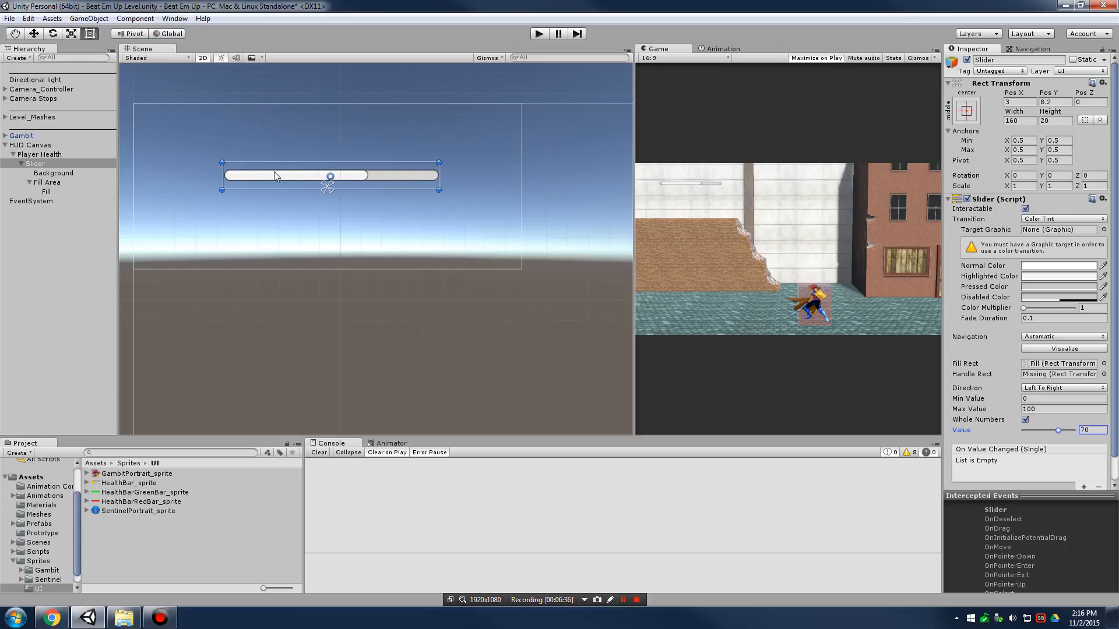
# - Select the Slider's Background and enlarge its image preview to examine the sprite
pyautogui.click(51, 174)
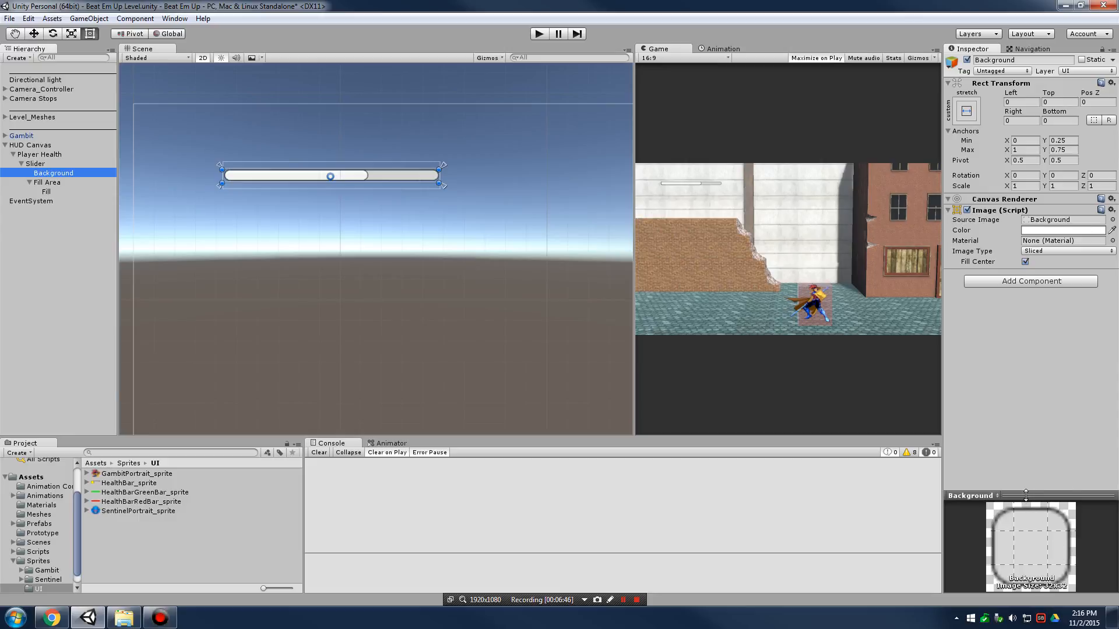
pyautogui.moveTo(1026, 496); pyautogui.dragTo(1011, 362)
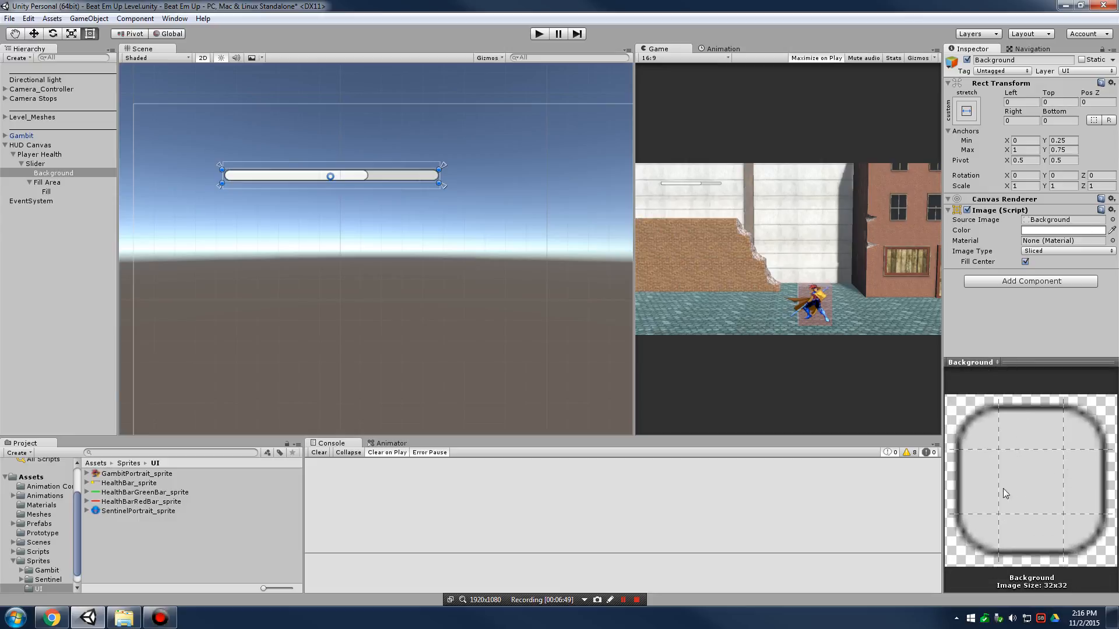
# - Shrink the image preview and assign HealthBar_sprite as the source image of the Slider's Background
pyautogui.moveTo(1017, 363); pyautogui.dragTo(1017, 421)
pyautogui.moveTo(129, 487)
pyautogui.mouseDown()
pyautogui.moveTo(664, 382)
pyautogui.moveTo(1063, 219)
pyautogui.mouseUp()
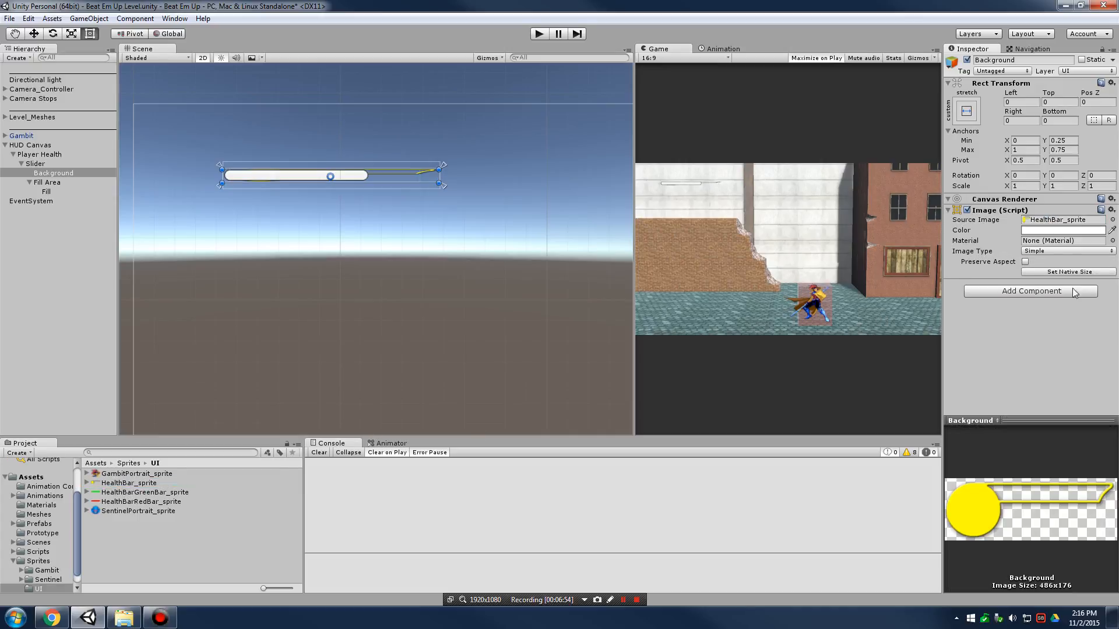
# - Move the Slider to the upper-left corner of Player Health and resize it to fill the parent at 286 × 122
pyautogui.click(46, 164)
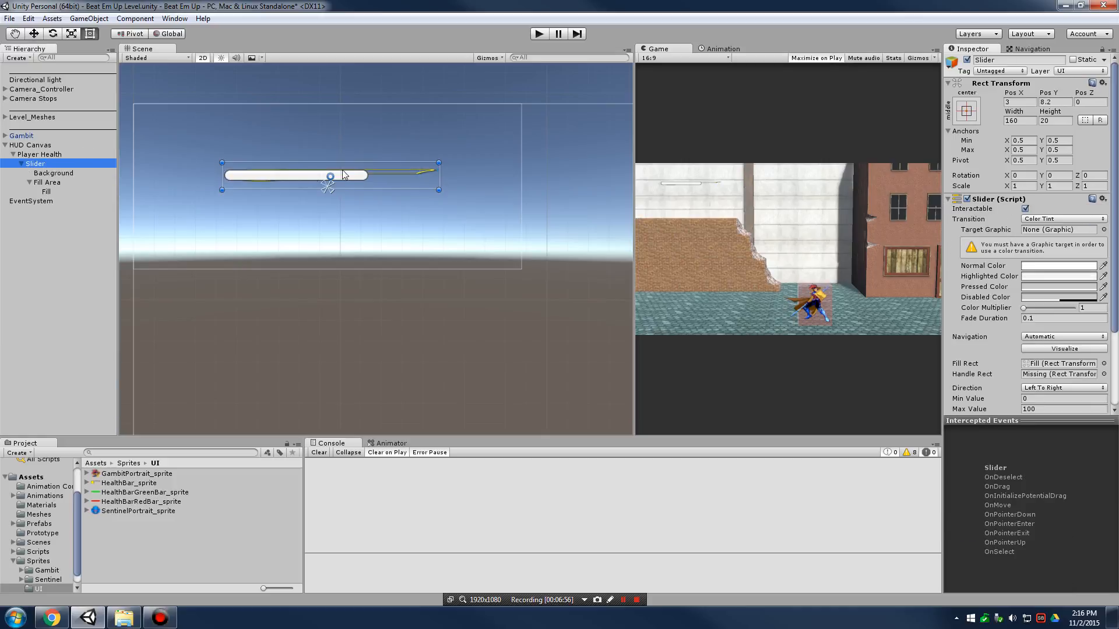
pyautogui.moveTo(343, 173); pyautogui.dragTo(254, 115)
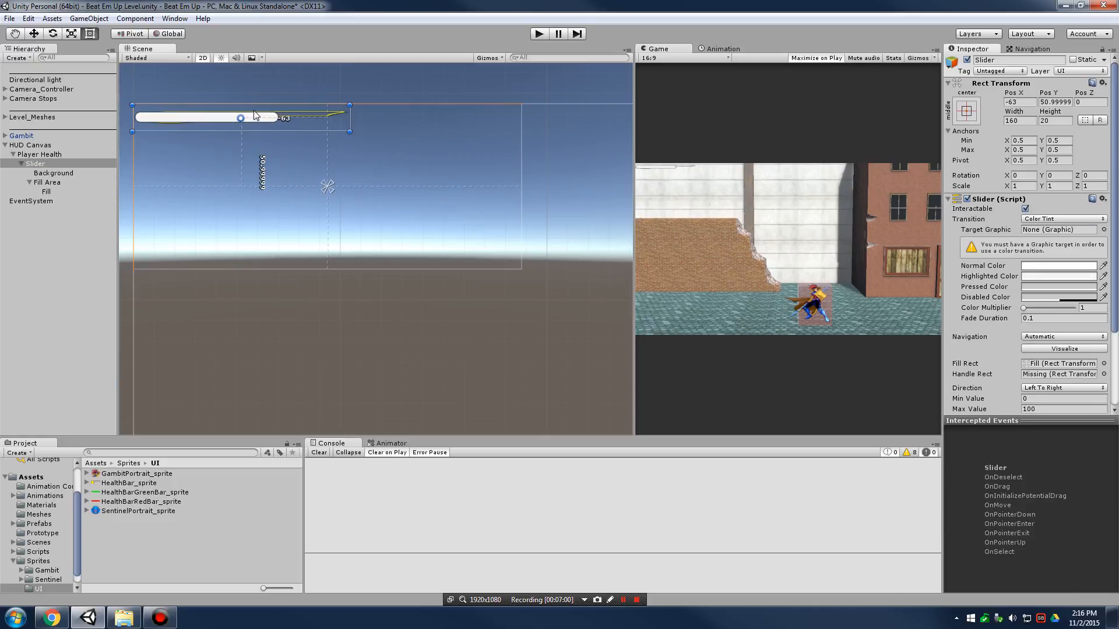
pyautogui.moveTo(349, 131); pyautogui.dragTo(521, 270)
pyautogui.moveTo(439, 324)
pyautogui.mouseDown(button='middle')
pyautogui.moveTo(484, 377)
pyautogui.moveTo(464, 362)
pyautogui.mouseUp(button='middle')
pyautogui.click(59, 154)
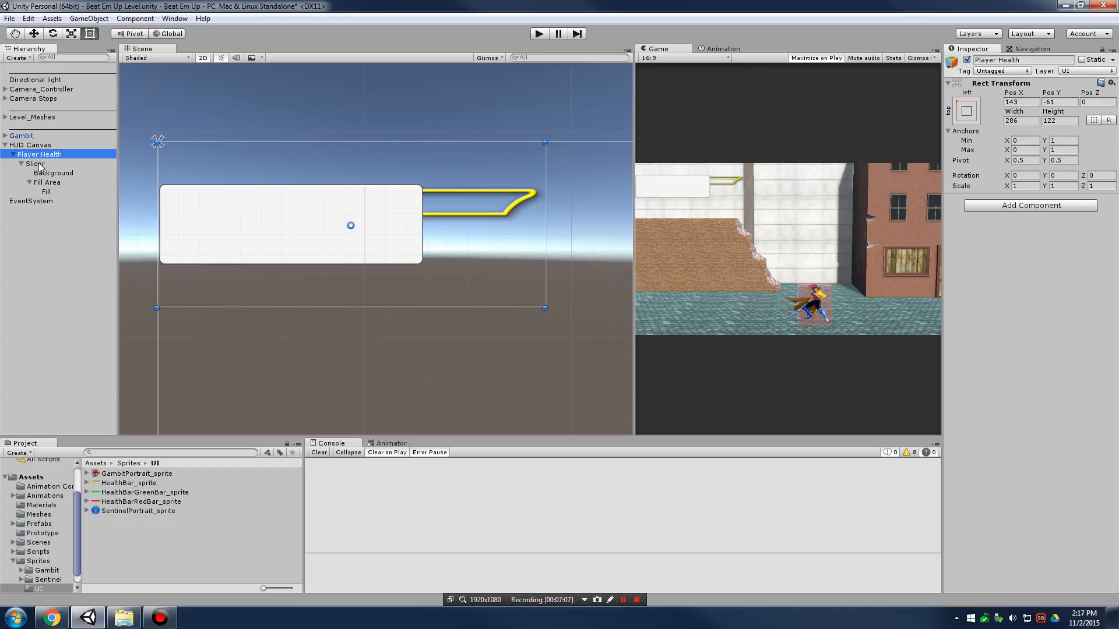
pyautogui.click(40, 165)
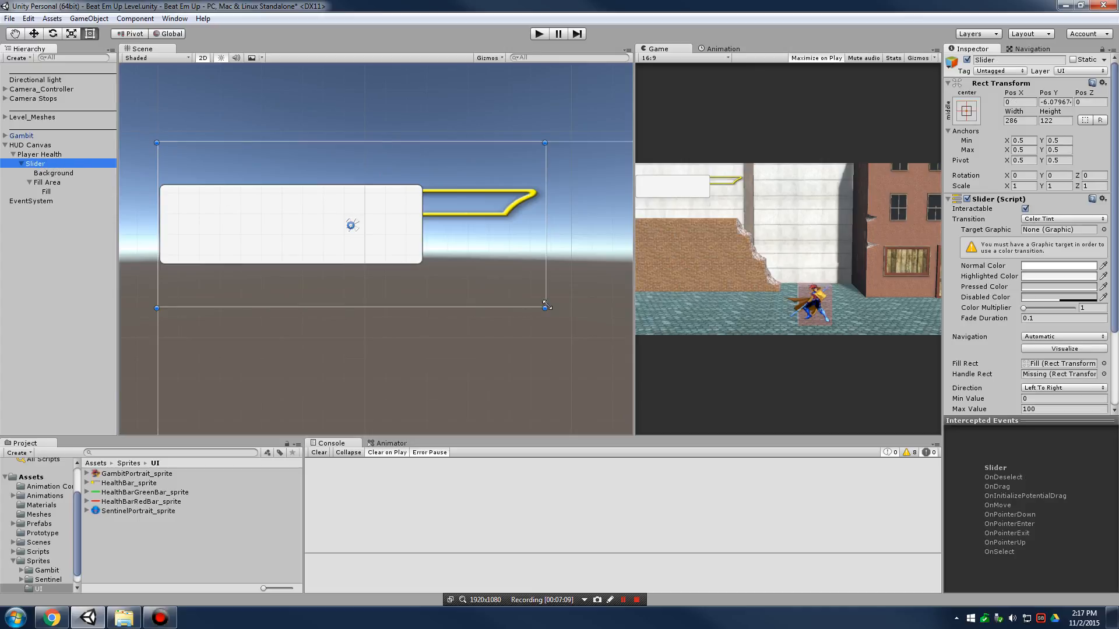
# - Try shifting the Slider's anchors by hand, and set its anchor preset to top left
pyautogui.moveTo(544, 309)
pyautogui.mouseDown()
pyautogui.moveTo(377, 240)
pyautogui.moveTo(542, 309)
pyautogui.mouseUp()
pyautogui.hotkey('ctrl', 'z')
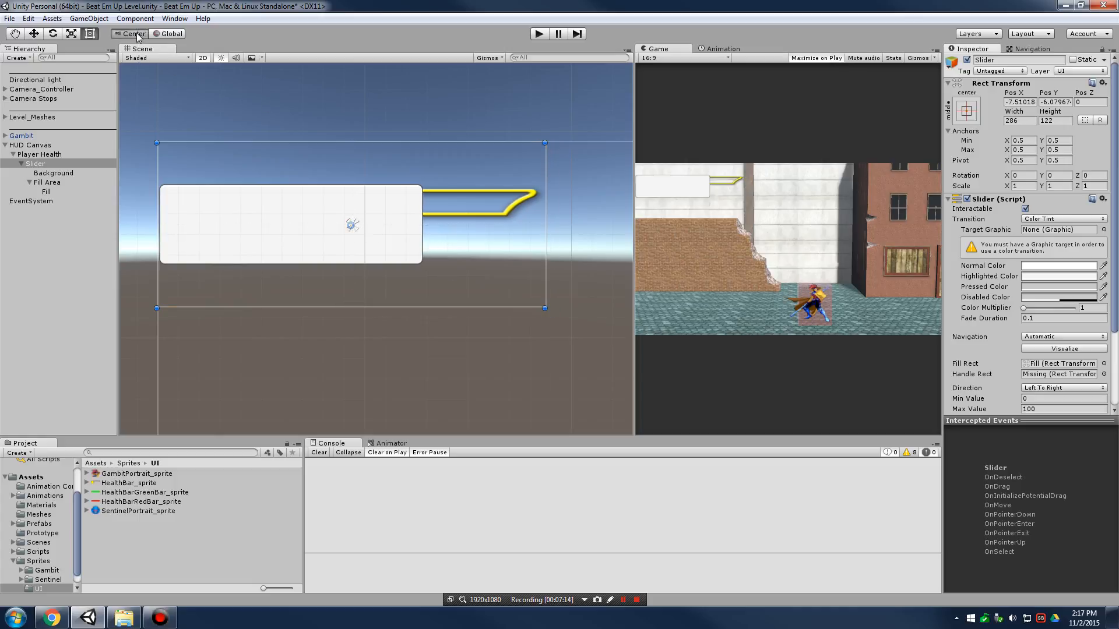
pyautogui.moveTo(348, 228); pyautogui.dragTo(156, 144)
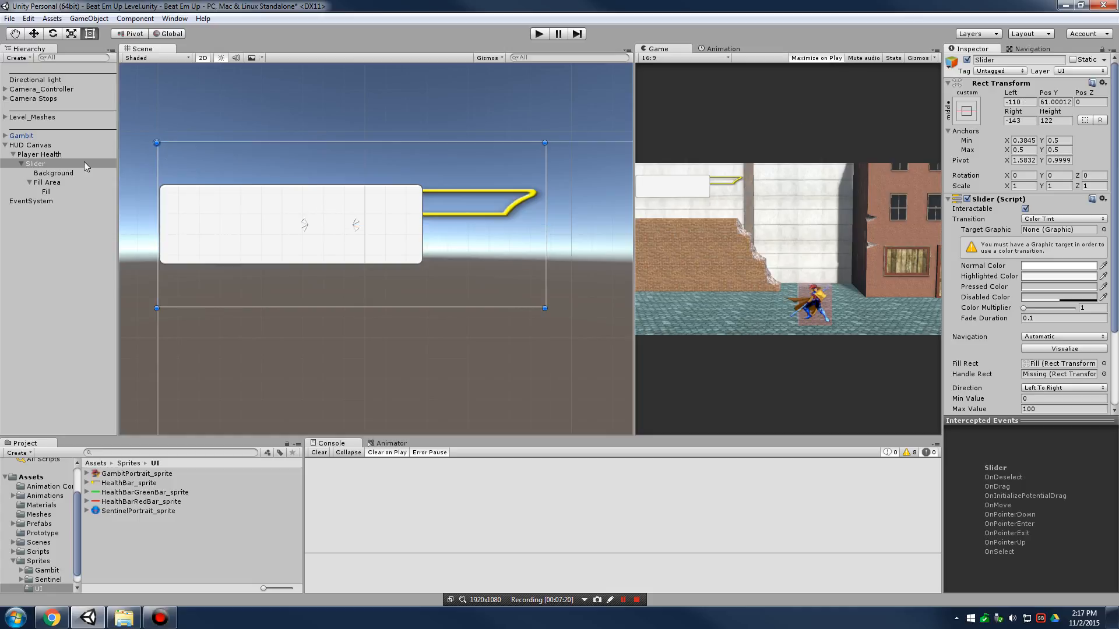
pyautogui.click(963, 112)
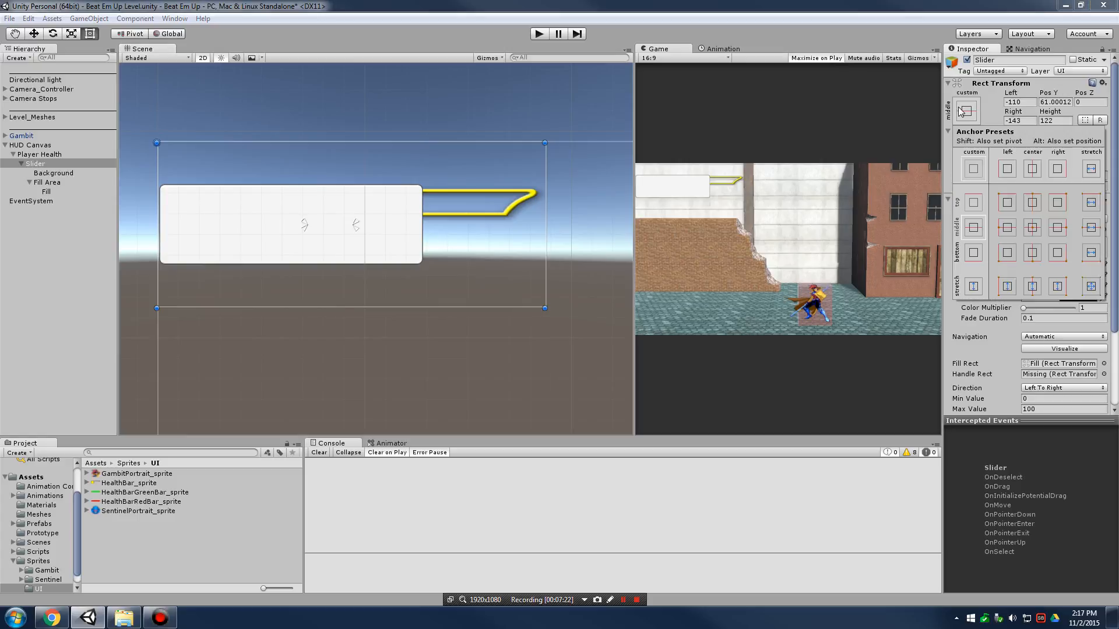
pyautogui.click(1007, 202)
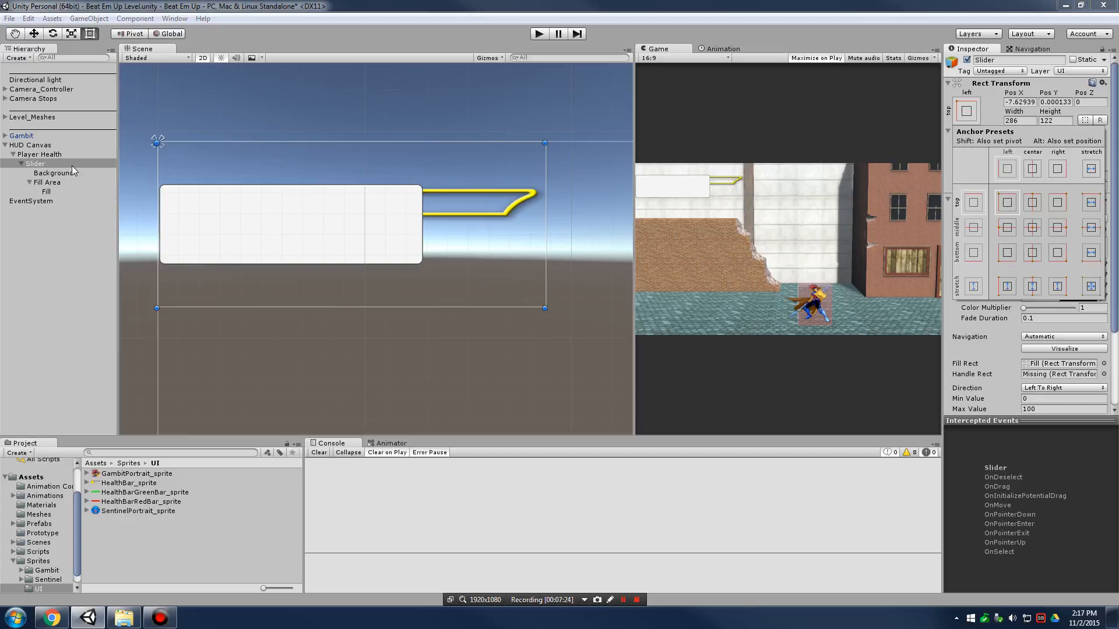
# - Spread the Slider's anchors to the corners of Player Health, with minimum 0, 0 and maximum 1, 1
pyautogui.click(56, 174)
pyautogui.click(59, 178)
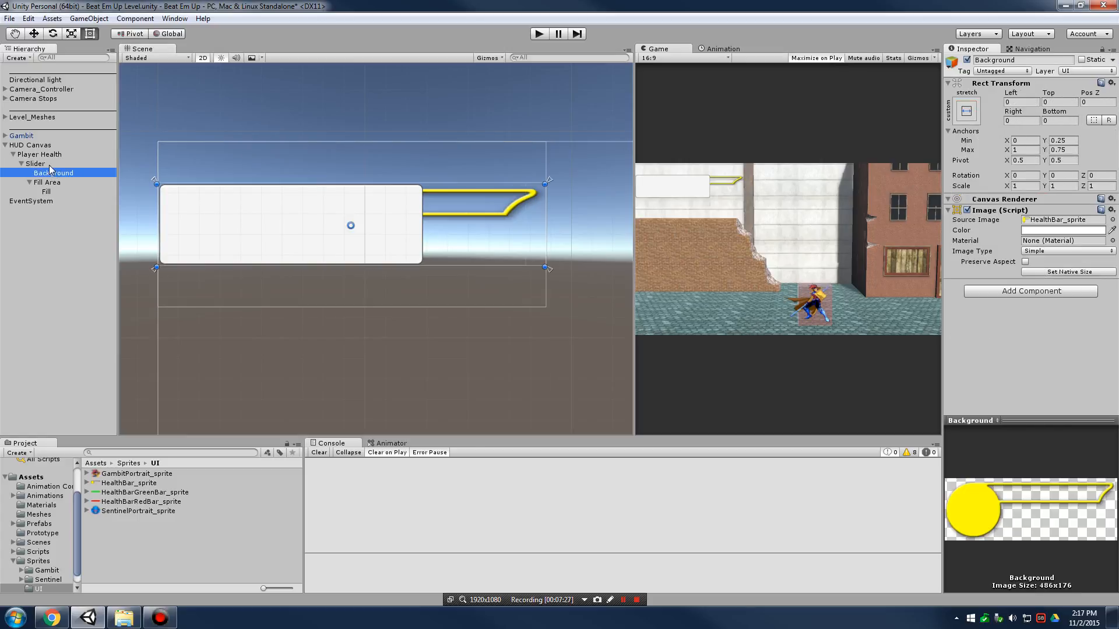
pyautogui.click(50, 166)
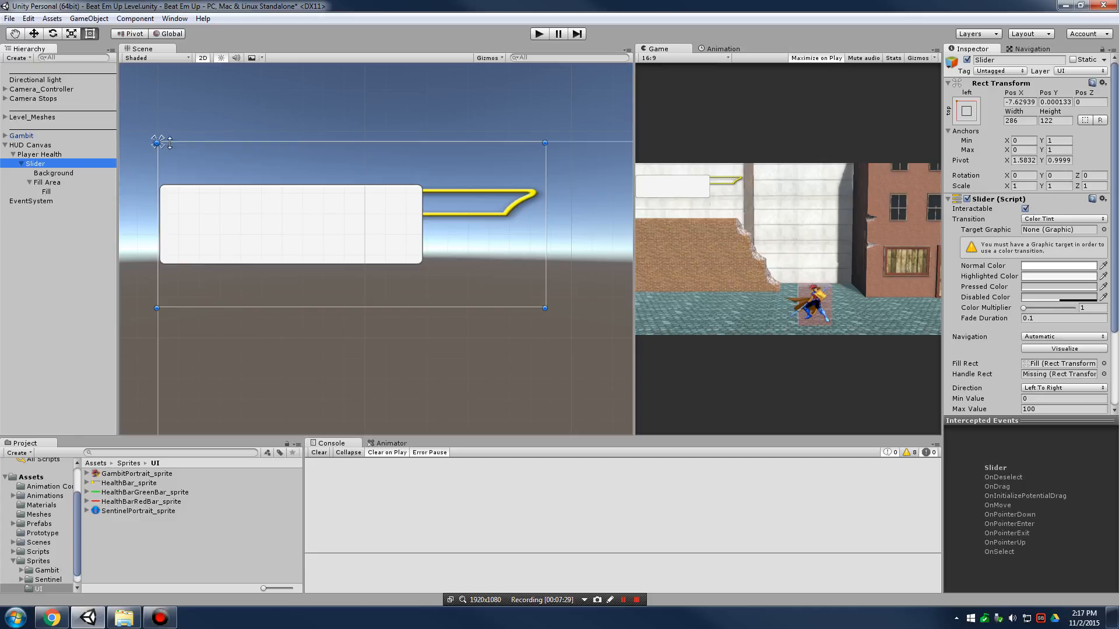
pyautogui.moveTo(163, 147); pyautogui.dragTo(545, 309)
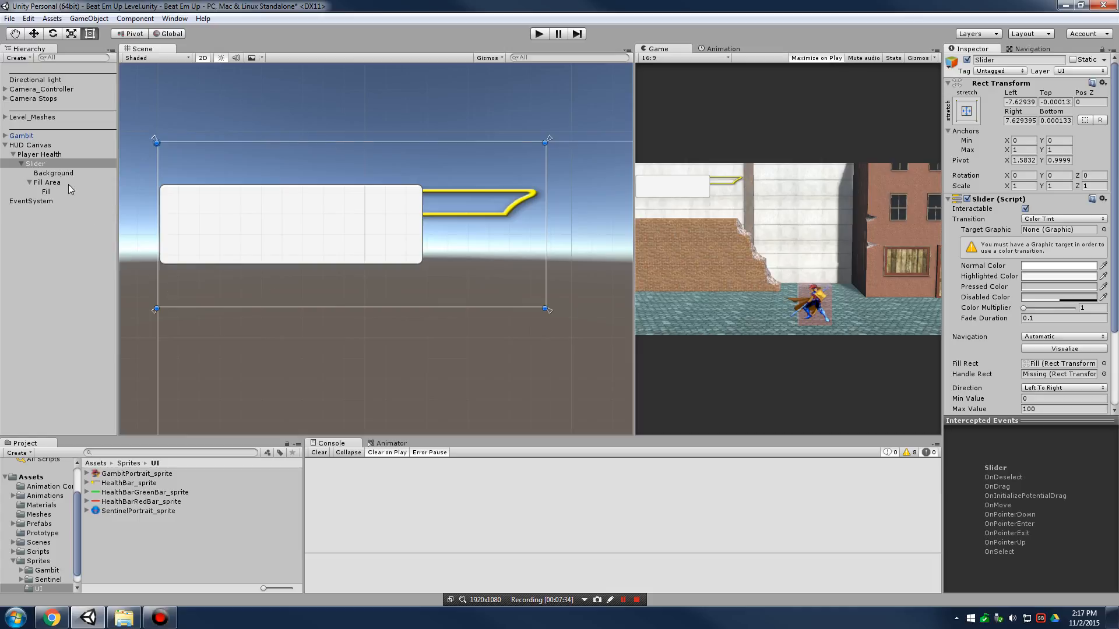
# - Move the Fill Area down below the Background frame, to about Left 15.8 and Top 121.1
pyautogui.click(59, 170)
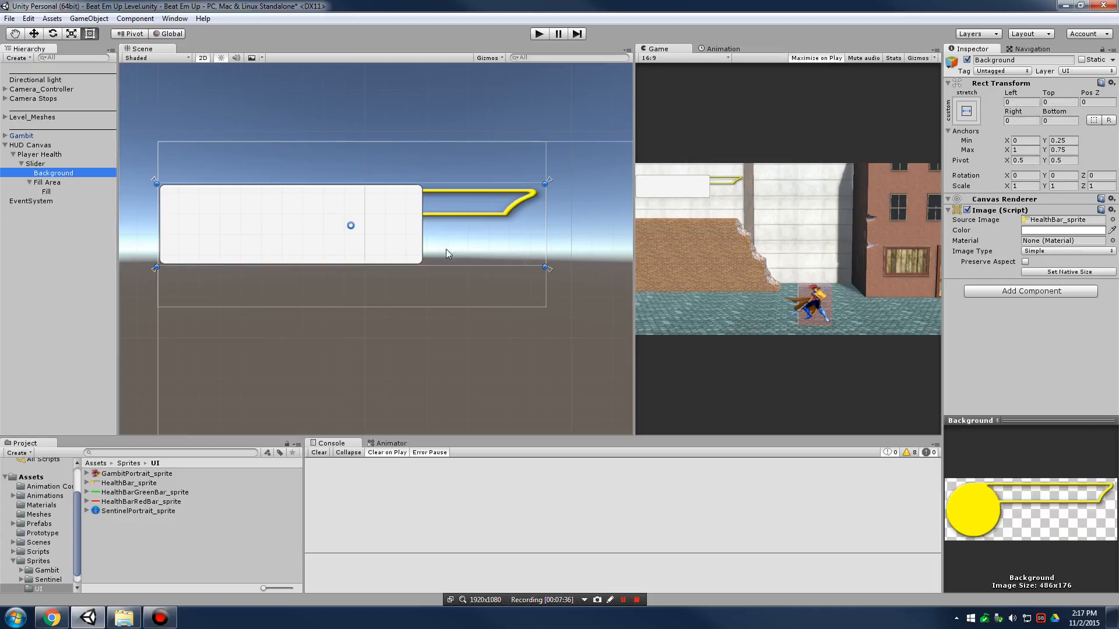
pyautogui.click(46, 183)
pyautogui.moveTo(320, 251)
pyautogui.mouseDown()
pyautogui.moveTo(350, 393)
pyautogui.moveTo(325, 400)
pyautogui.mouseUp()
# - Stretch the Background downward to about Right -3 and Bottom -17.65, and collapse the Fill Area in the hierarchy
pyautogui.click(246, 220)
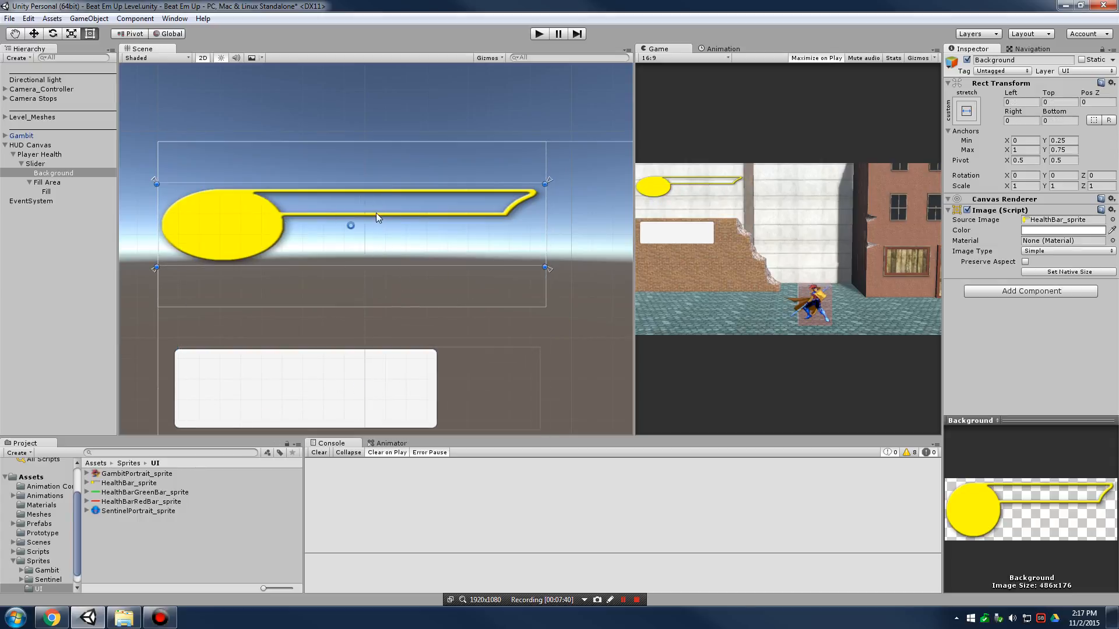
pyautogui.moveTo(539, 268)
pyautogui.mouseDown()
pyautogui.moveTo(537, 301)
pyautogui.moveTo(541, 290)
pyautogui.mouseUp()
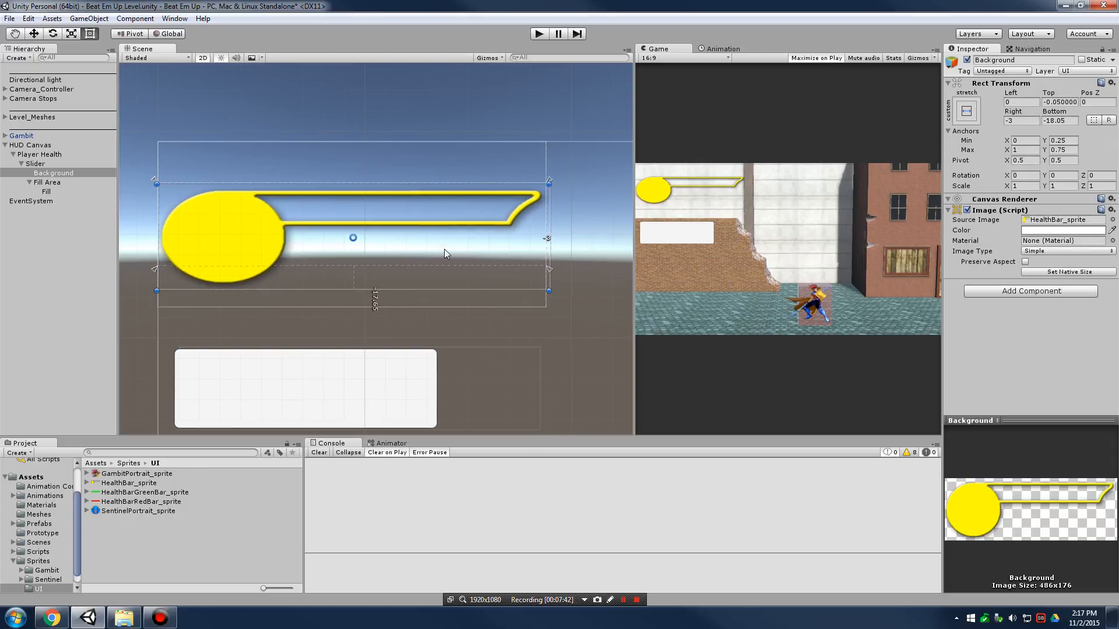
pyautogui.click(49, 182)
pyautogui.click(29, 183)
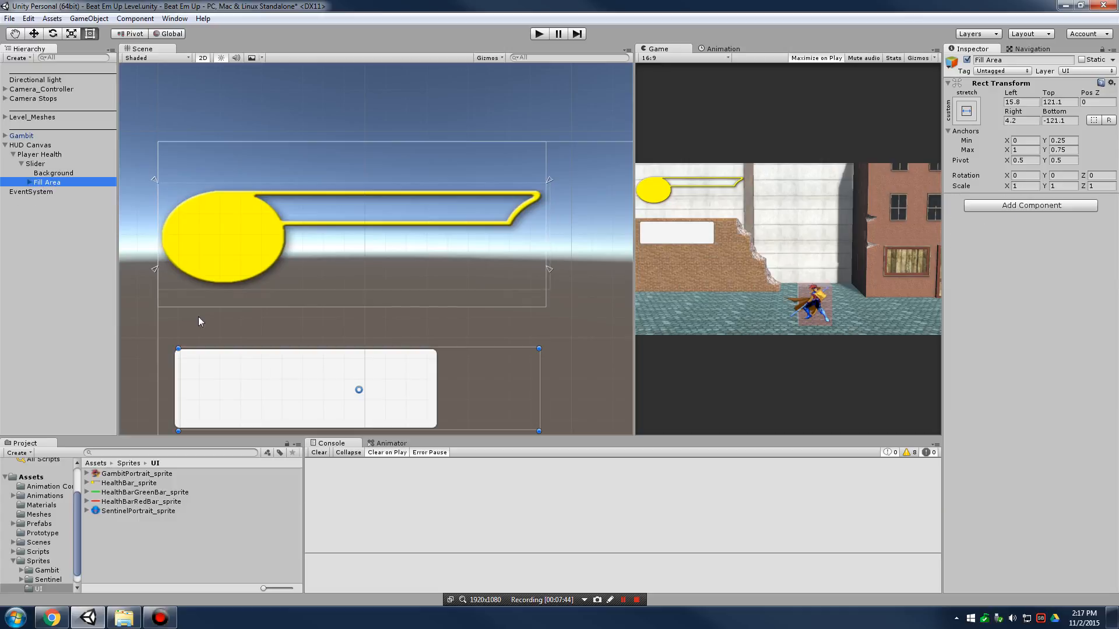
# - Rename the Slider's Background object to Yellow Frame Background
pyautogui.click(58, 173)
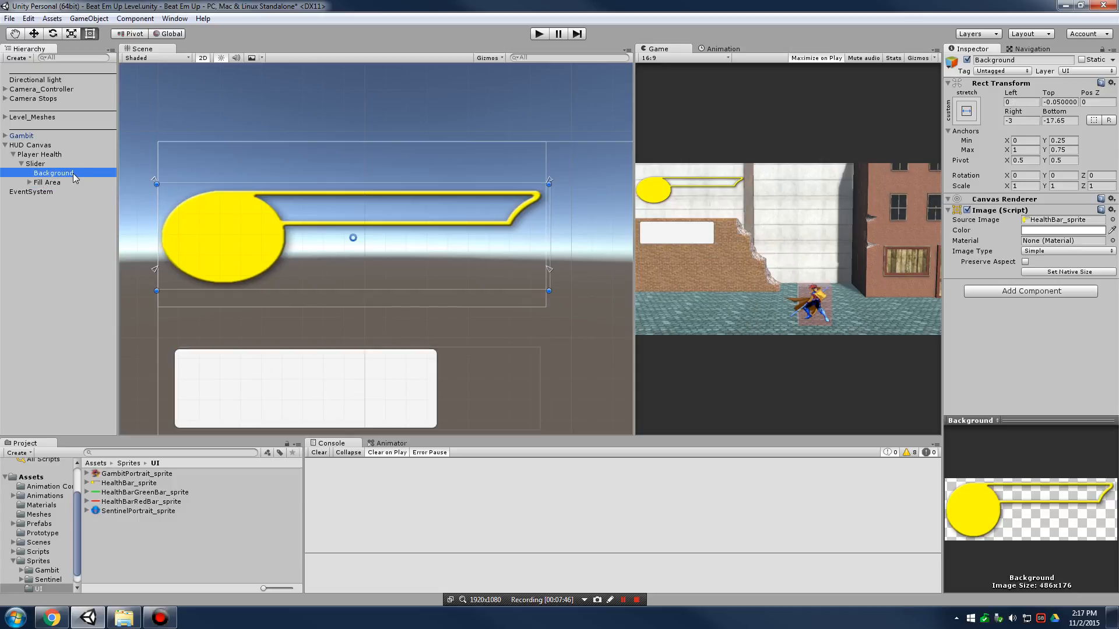
pyautogui.click(58, 170)
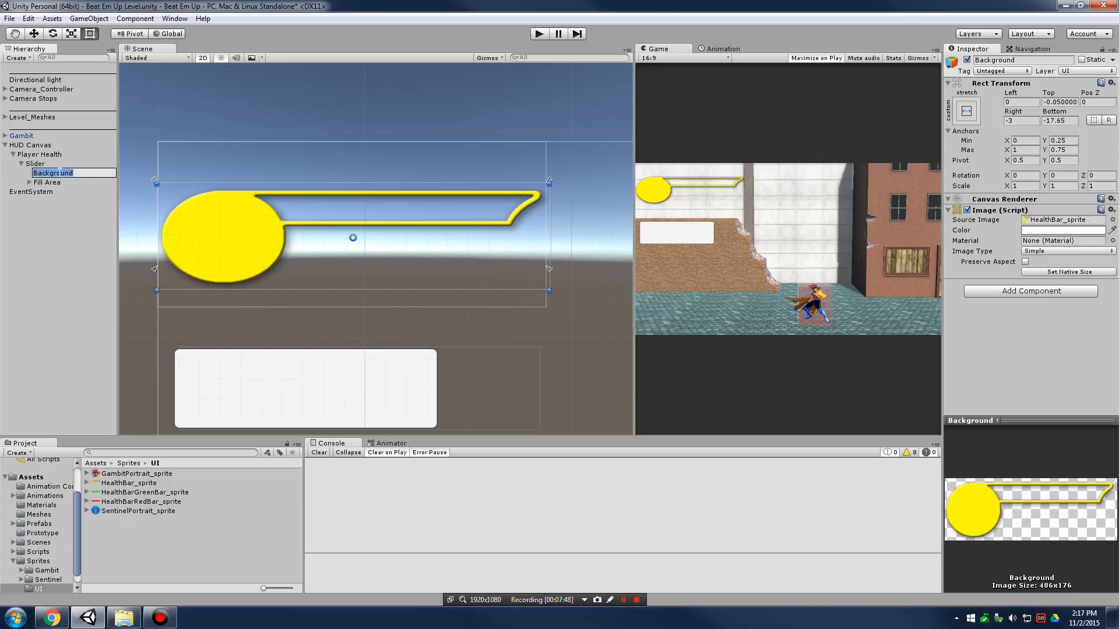
pyautogui.press('Home')
pyautogui.write('Yellow Frame')
pyautogui.press('Return')
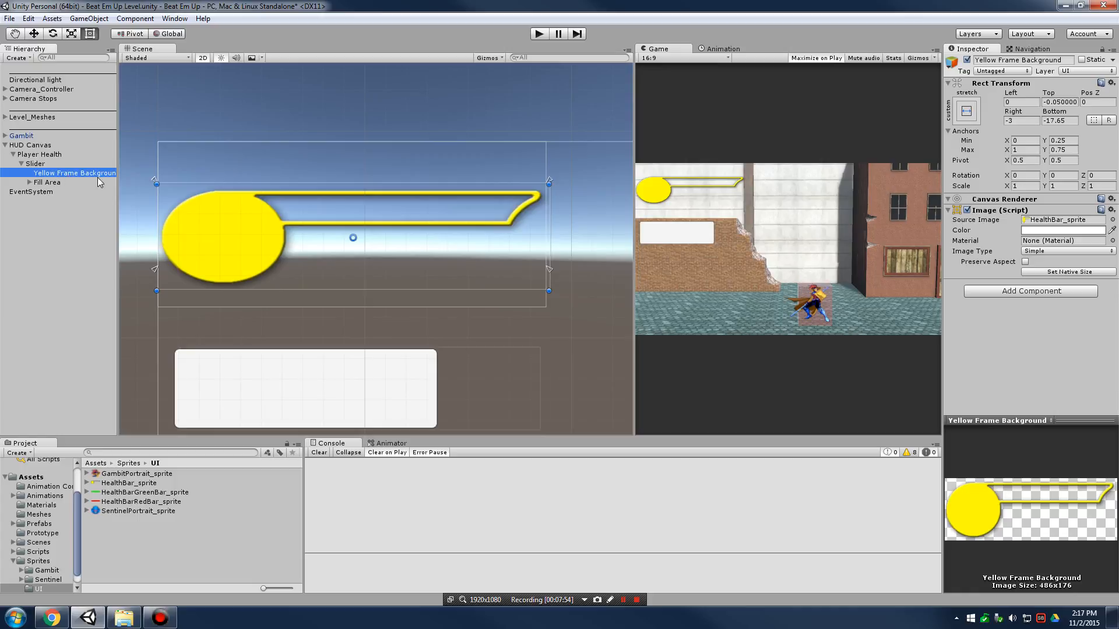
# - Move the Yellow Frame Background up to the Slider's upper edge and resize it to about Top -30.55, Right 0, Bottom -6.15
pyautogui.moveTo(219, 234); pyautogui.dragTo(221, 190)
pyautogui.moveTo(549, 249); pyautogui.dragTo(545, 274)
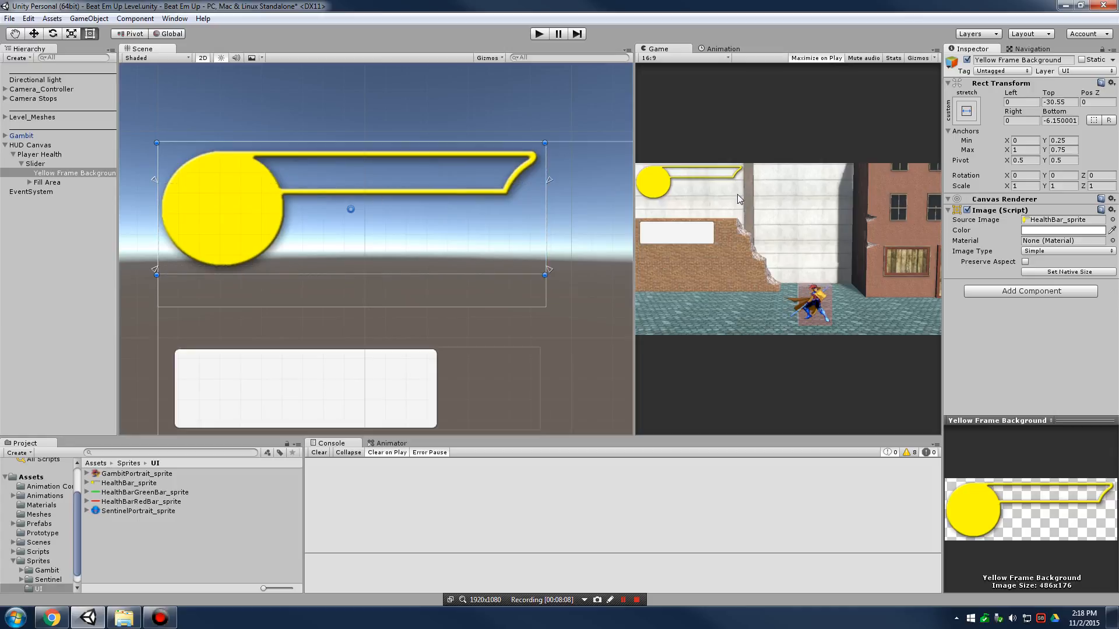
# - Enlarge the Game view to examine the yellow frame, and restore the wide Scene view
pyautogui.moveTo(630, 201); pyautogui.dragTo(359, 202)
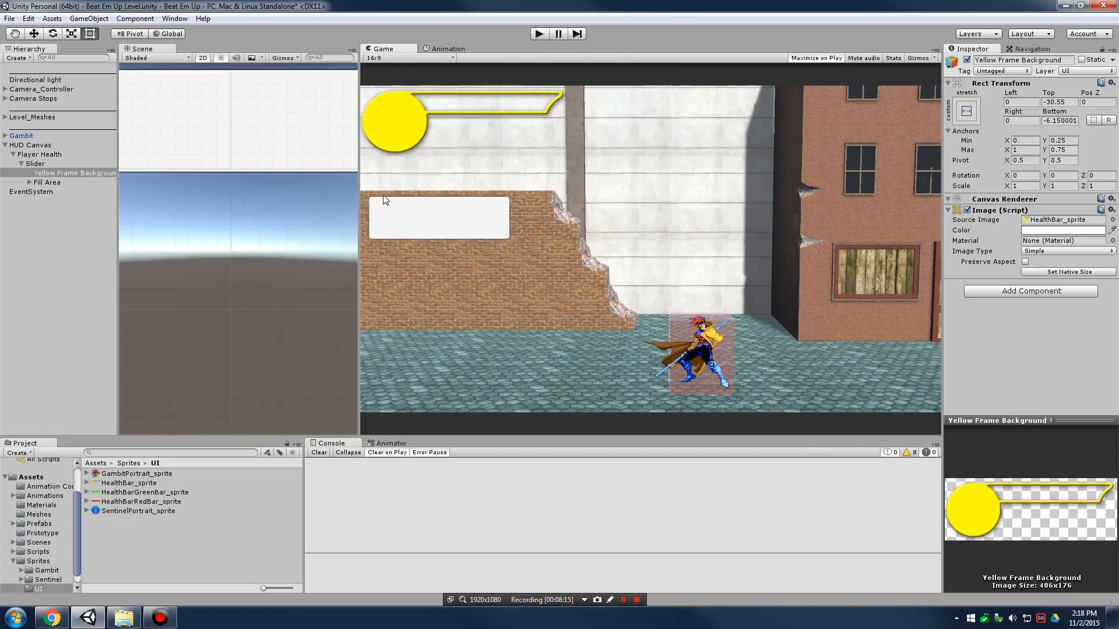
pyautogui.click(355, 205)
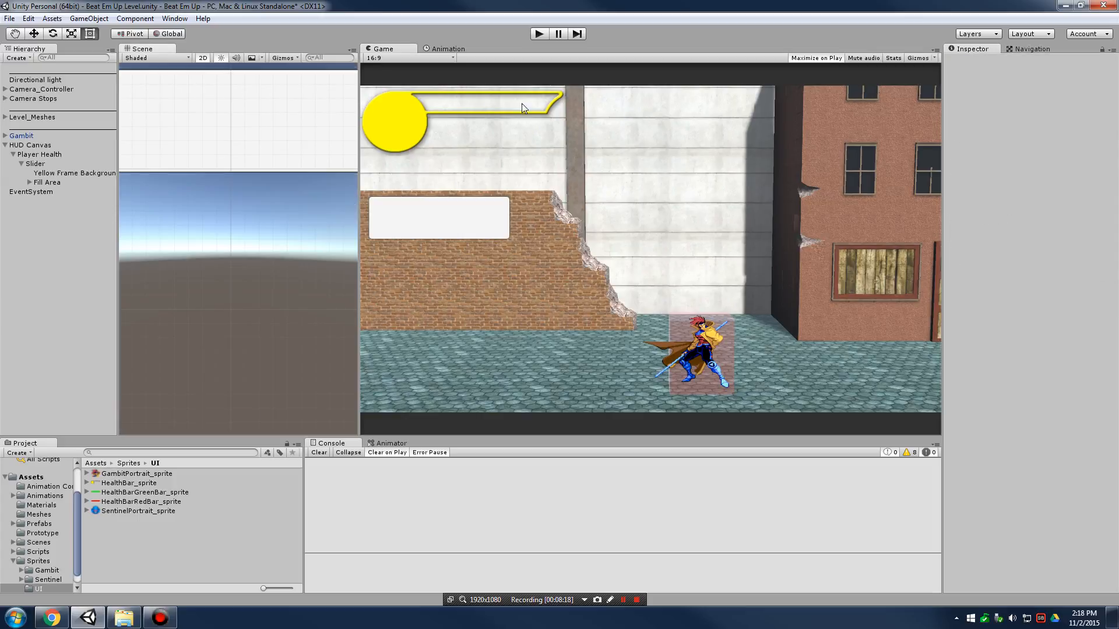
pyautogui.moveTo(359, 219); pyautogui.dragTo(623, 244)
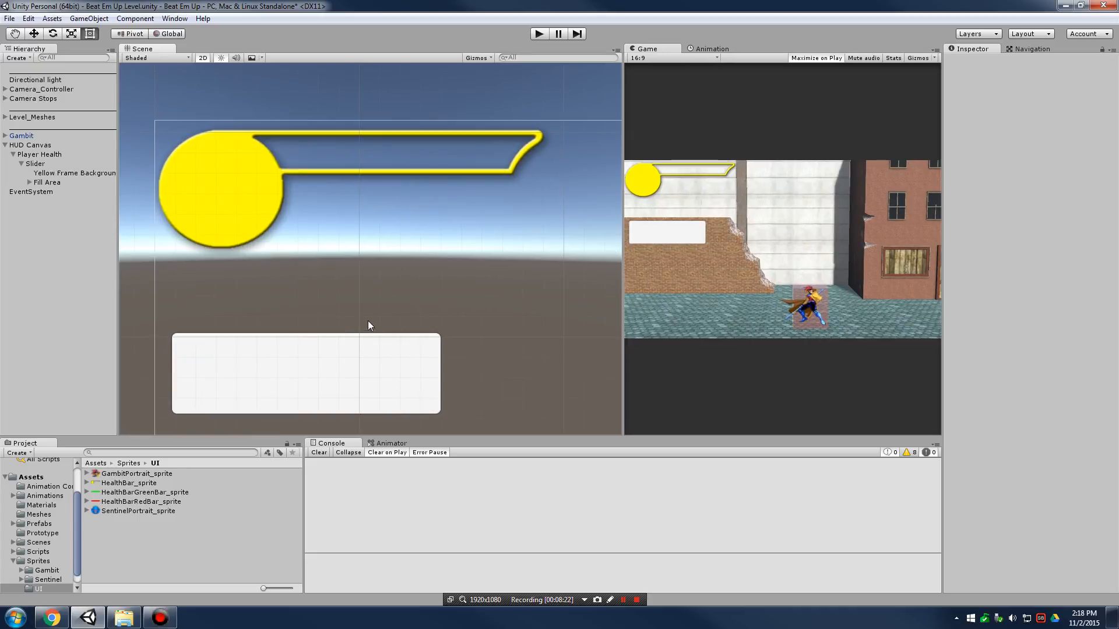
# - Assign HealthBarGreenBar_sprite as the source image of the Fill inside the Fill Area
pyautogui.click(84, 173)
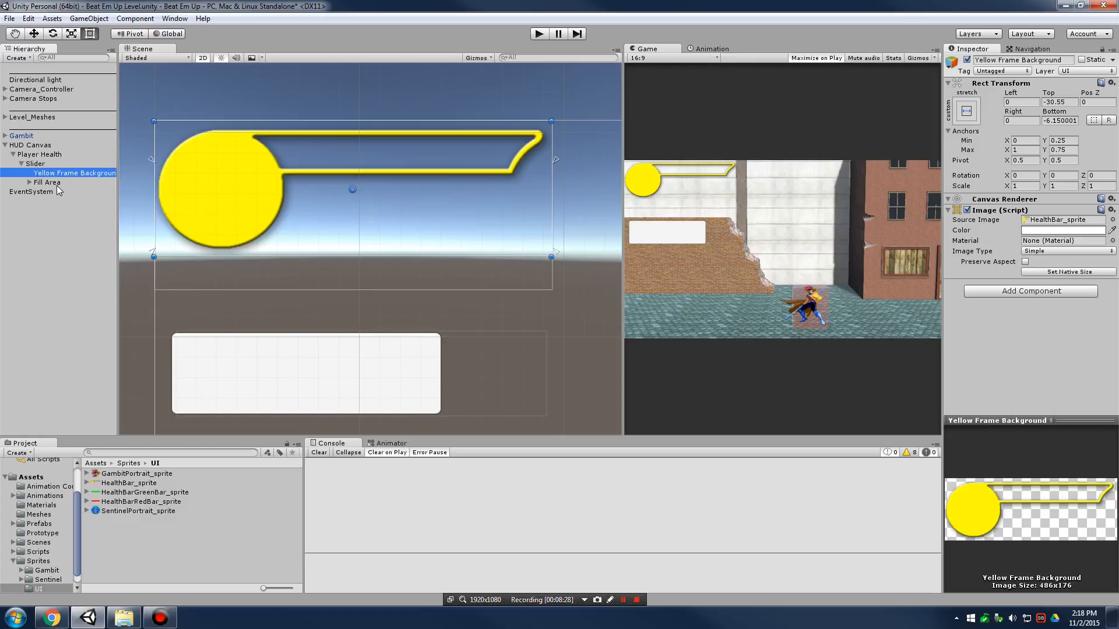
pyautogui.click(36, 183)
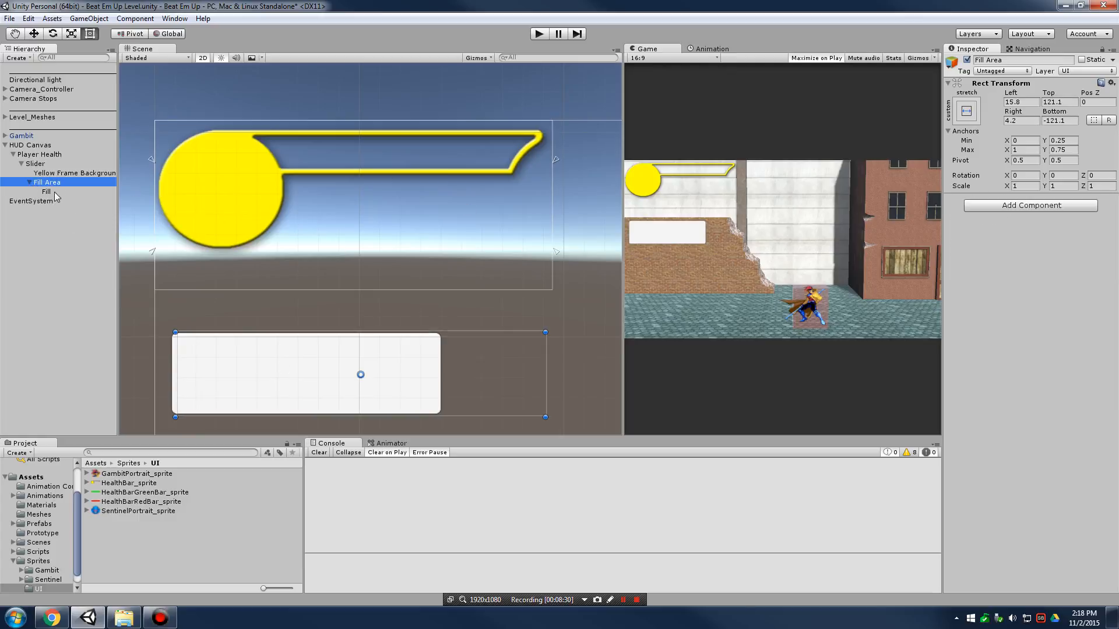
pyautogui.click(54, 191)
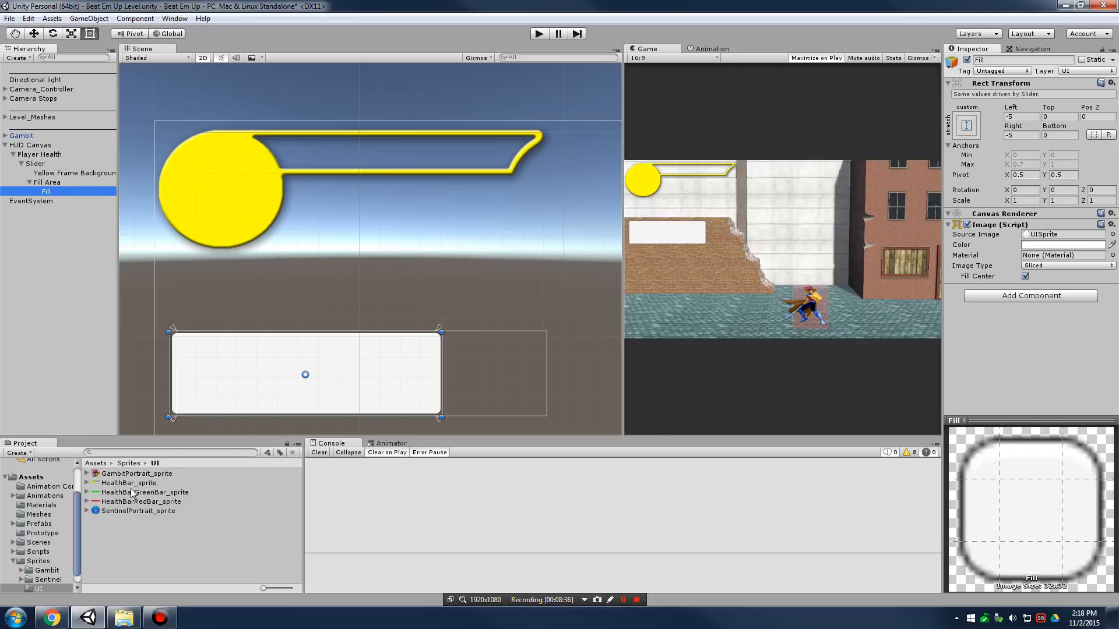
pyautogui.moveTo(133, 495)
pyautogui.mouseDown()
pyautogui.moveTo(174, 491)
pyautogui.moveTo(653, 48)
pyautogui.moveTo(1050, 238)
pyautogui.mouseUp()
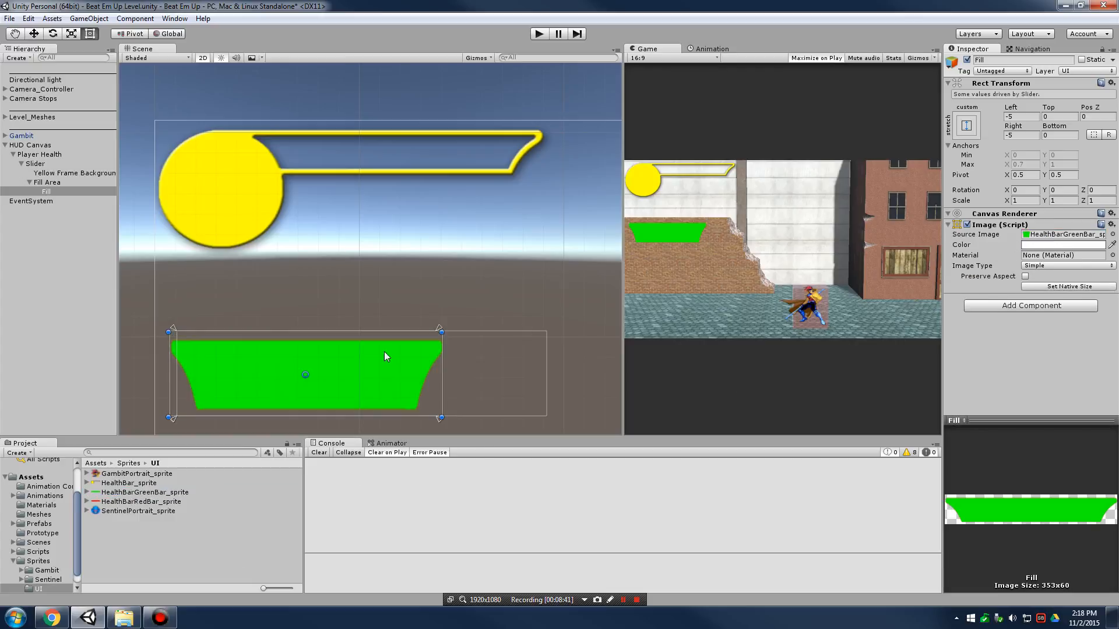
# - Move the Fill Area with its green bar up onto the yellow frame, to about Left 72.5 and Top -28.6
pyautogui.click(68, 183)
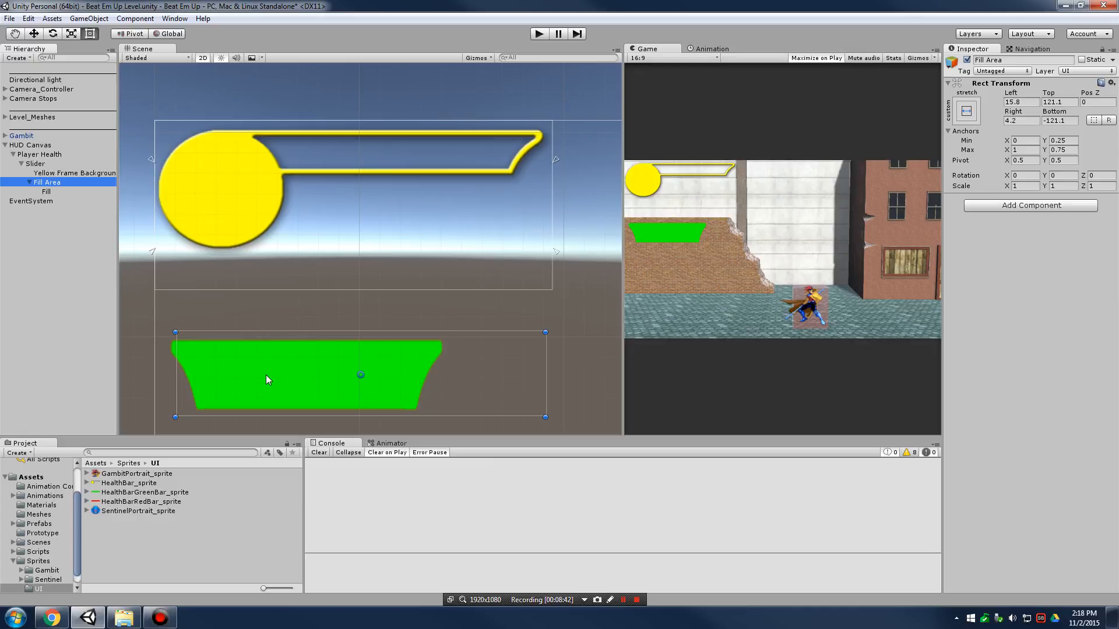
pyautogui.click(61, 191)
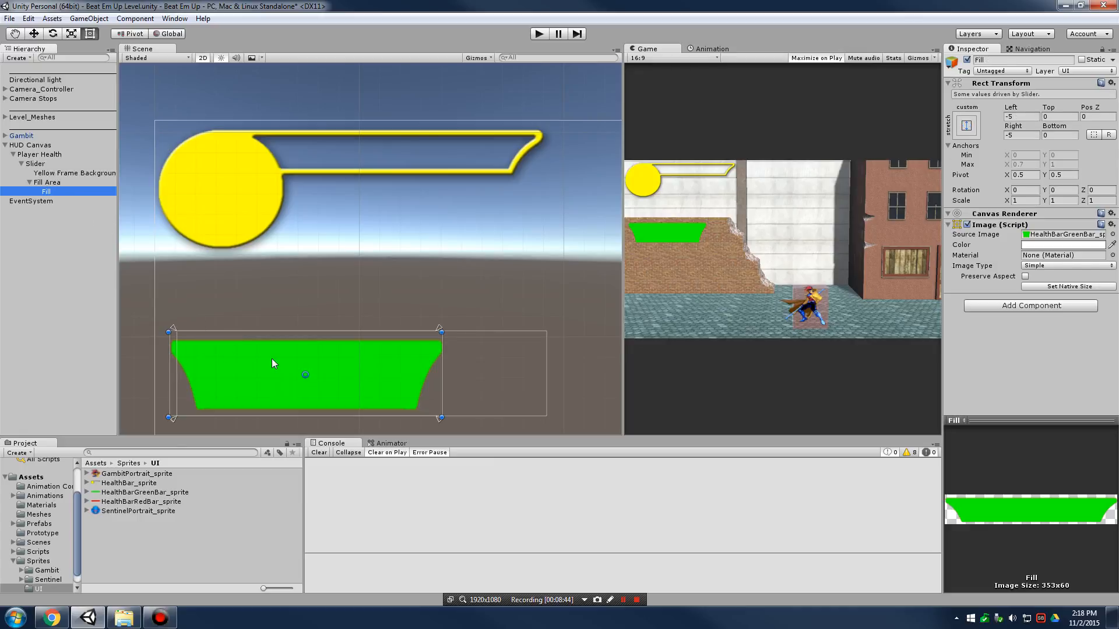
pyautogui.click(51, 184)
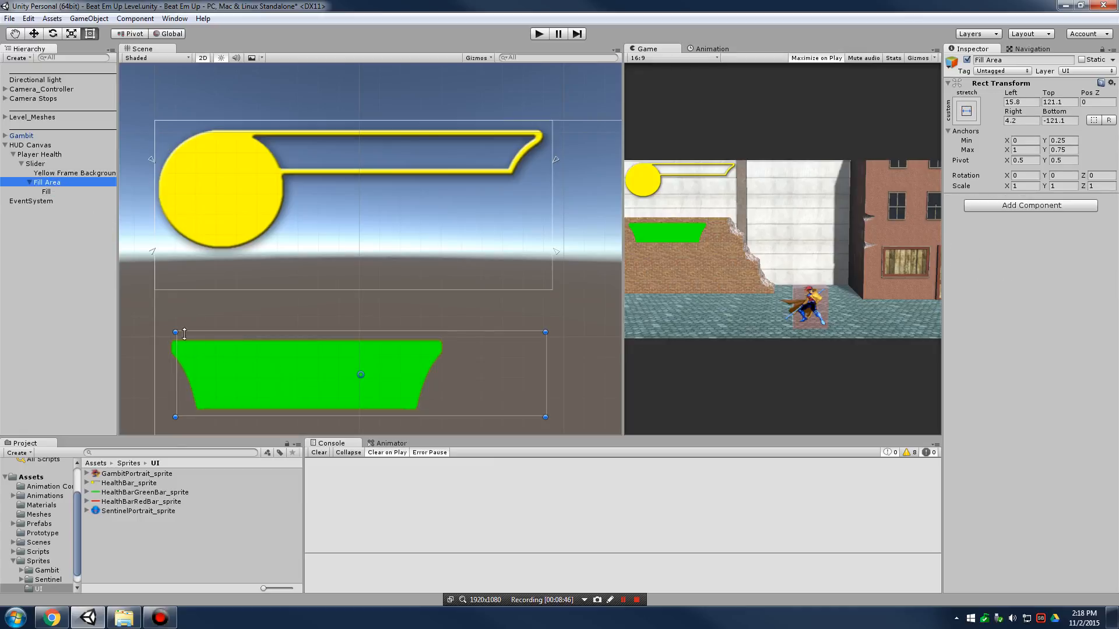
pyautogui.moveTo(213, 355); pyautogui.dragTo(306, 158)
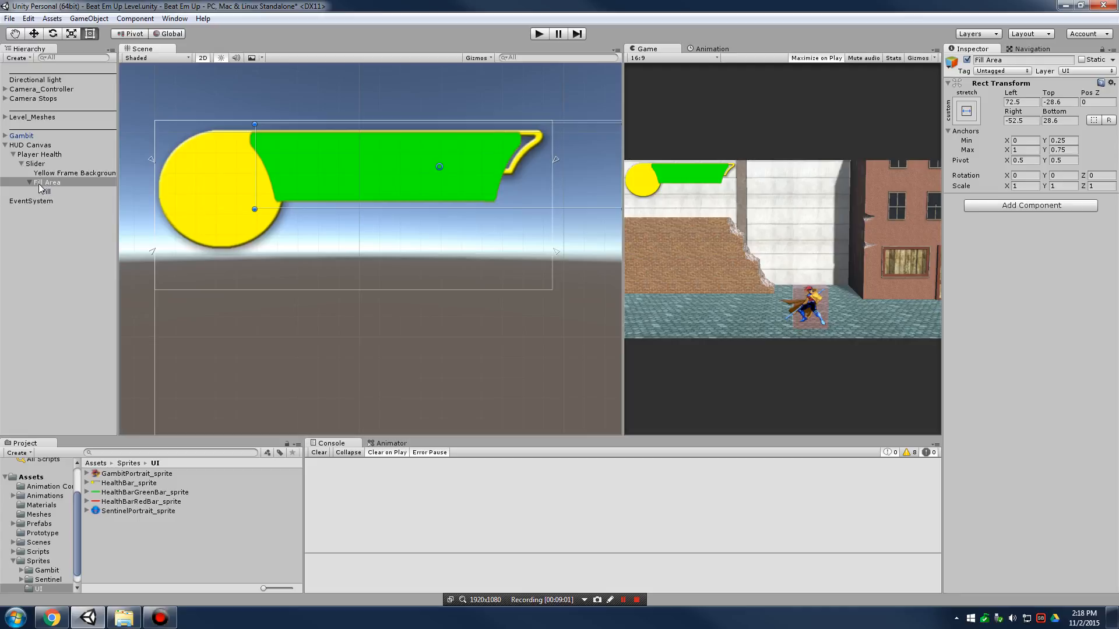
# - Reorder the Fill Area above Yellow Frame Background in the hierarchy so the frame draws over the green bar, and select the Fill Area
pyautogui.moveTo(40, 185)
pyautogui.mouseDown()
pyautogui.moveTo(53, 188)
pyautogui.moveTo(50, 171)
pyautogui.mouseUp()
pyautogui.click(71, 183)
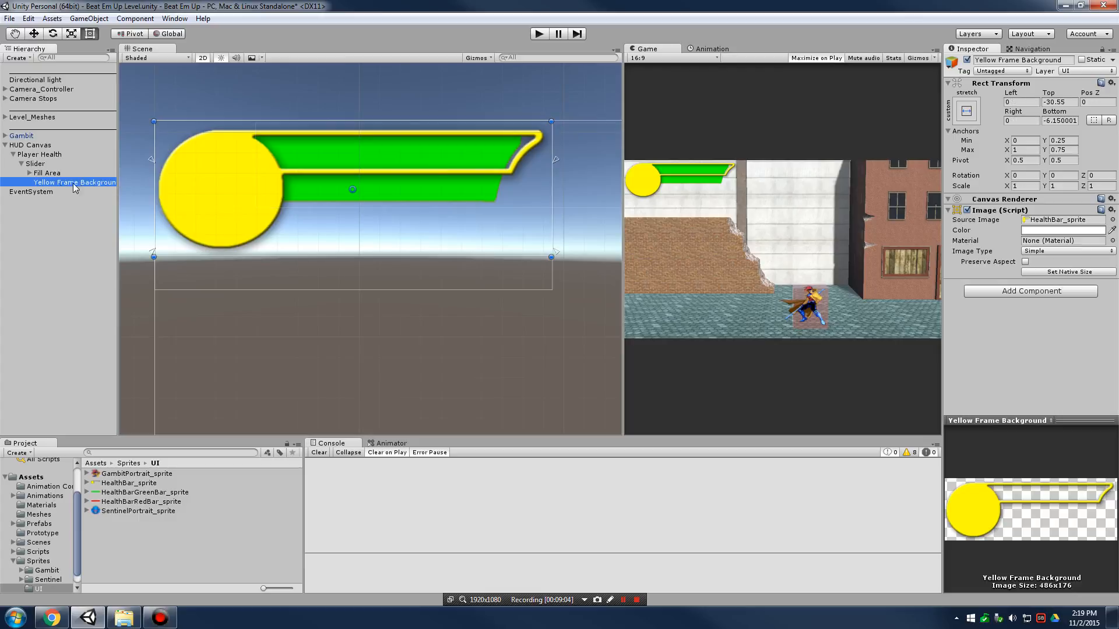
pyautogui.click(29, 173)
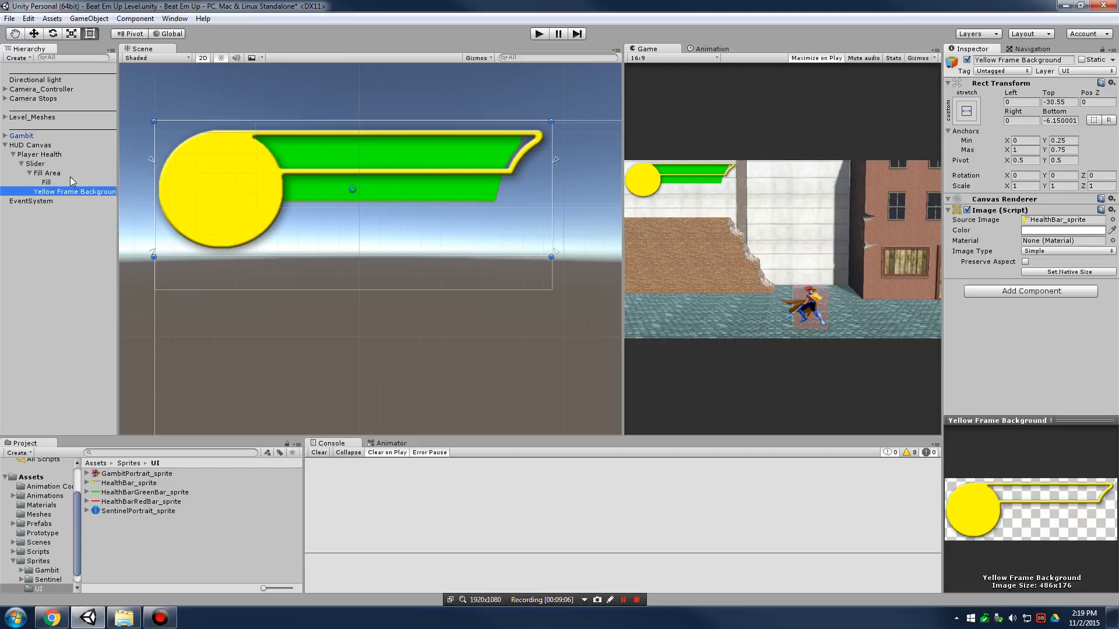
pyautogui.click(29, 173)
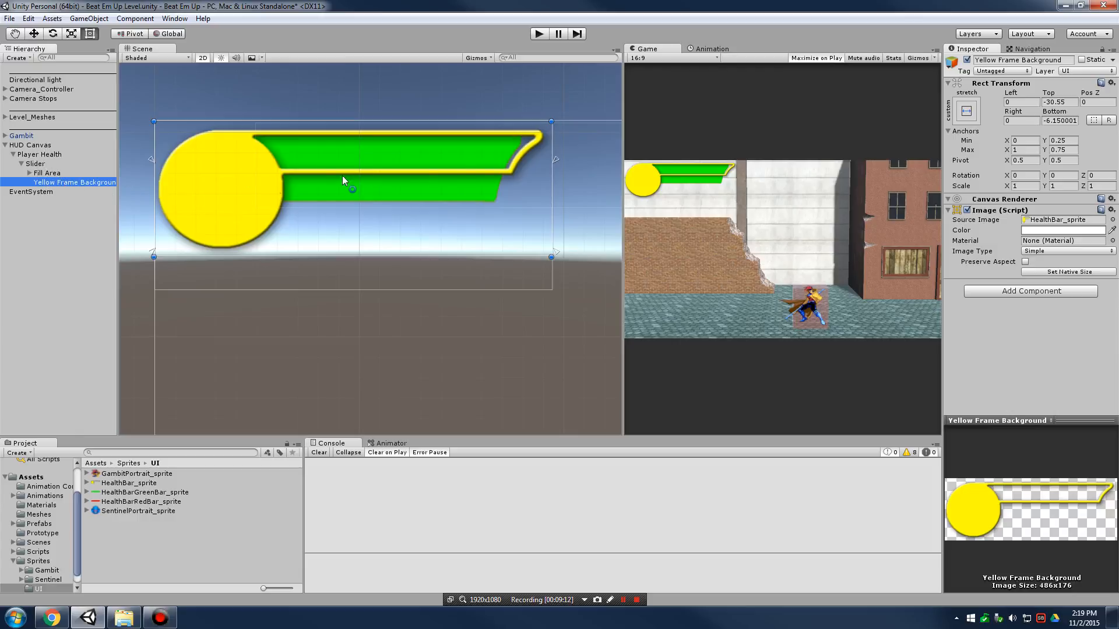
pyautogui.click(58, 174)
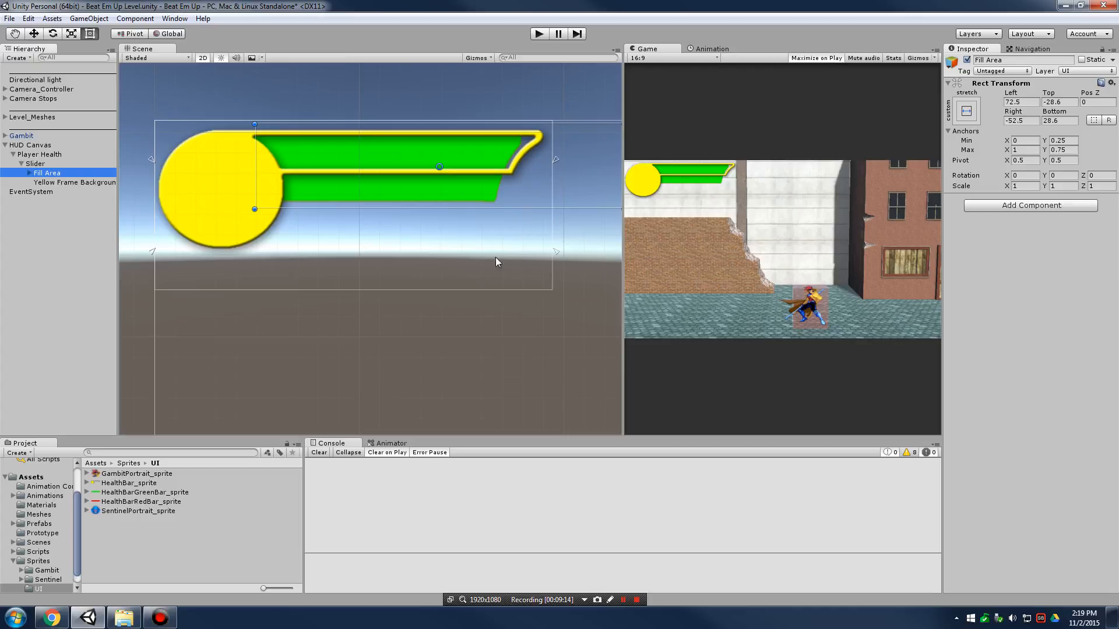
# - Resize the Fill Area to fit the bar opening of the yellow frame, to about Left 68.55, Right 8.15 and Bottom 53.85
pyautogui.moveTo(495, 262); pyautogui.dragTo(464, 270, button='middle')
pyautogui.moveTo(499, 244); pyautogui.dragTo(407, 217)
pyautogui.moveTo(333, 270); pyautogui.dragTo(398, 270, button='middle')
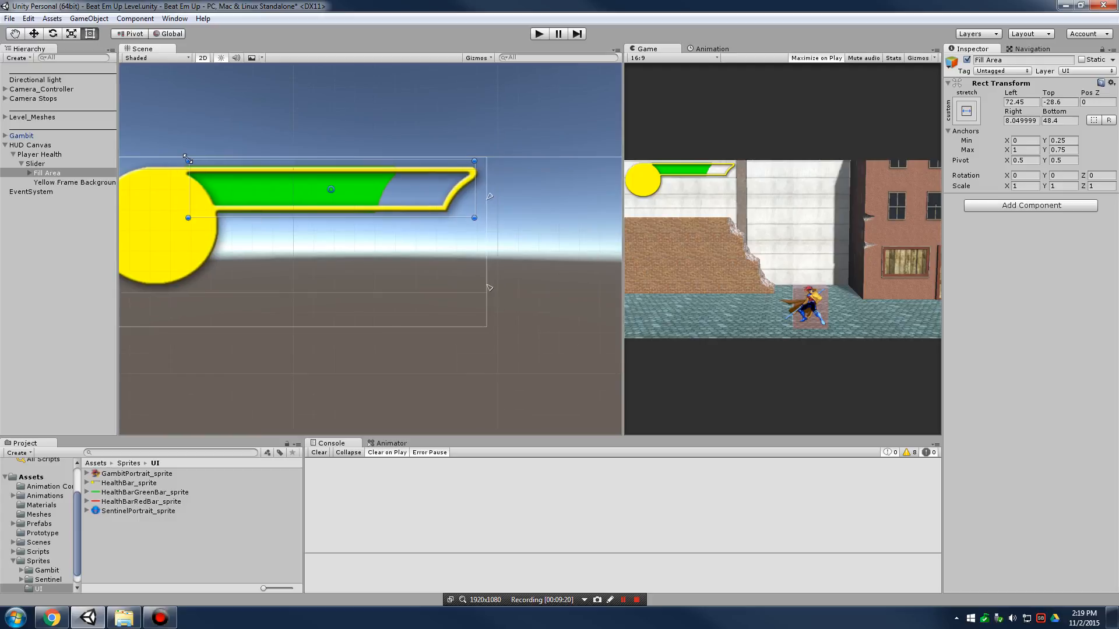
pyautogui.moveTo(188, 159); pyautogui.dragTo(182, 166)
pyautogui.moveTo(183, 218); pyautogui.dragTo(187, 210)
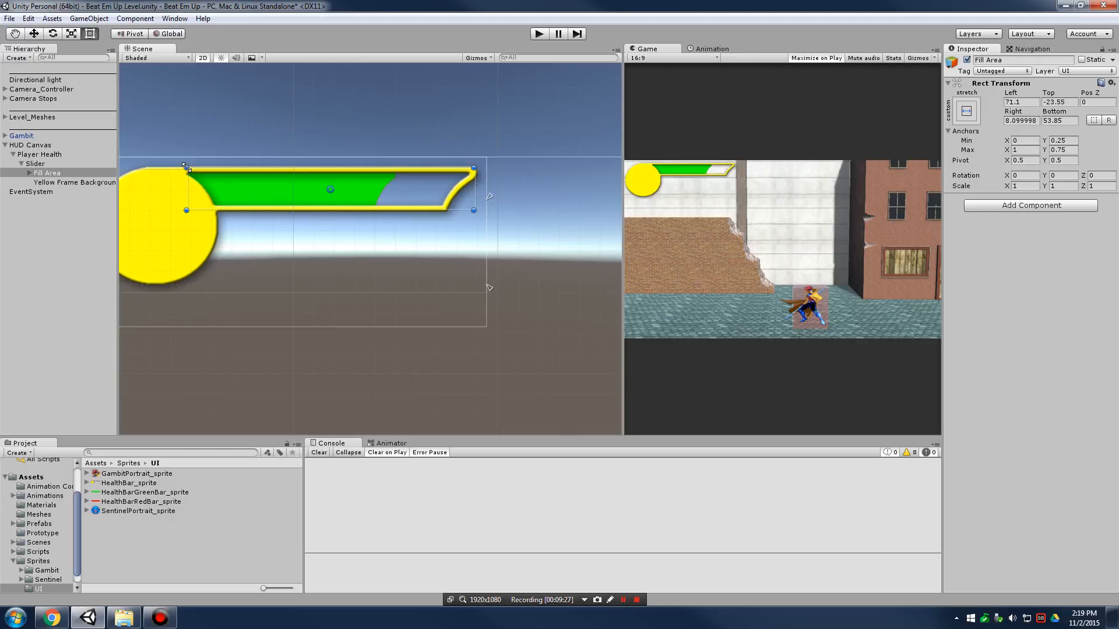
pyautogui.moveTo(186, 168); pyautogui.dragTo(183, 167)
pyautogui.click(75, 182)
pyautogui.moveTo(486, 295); pyautogui.dragTo(469, 245)
pyautogui.hotkey('ctrl', 'z')
# - Rename the Fill object inside the Fill Area to Green Bar Fill
pyautogui.click(30, 173)
pyautogui.click(46, 183)
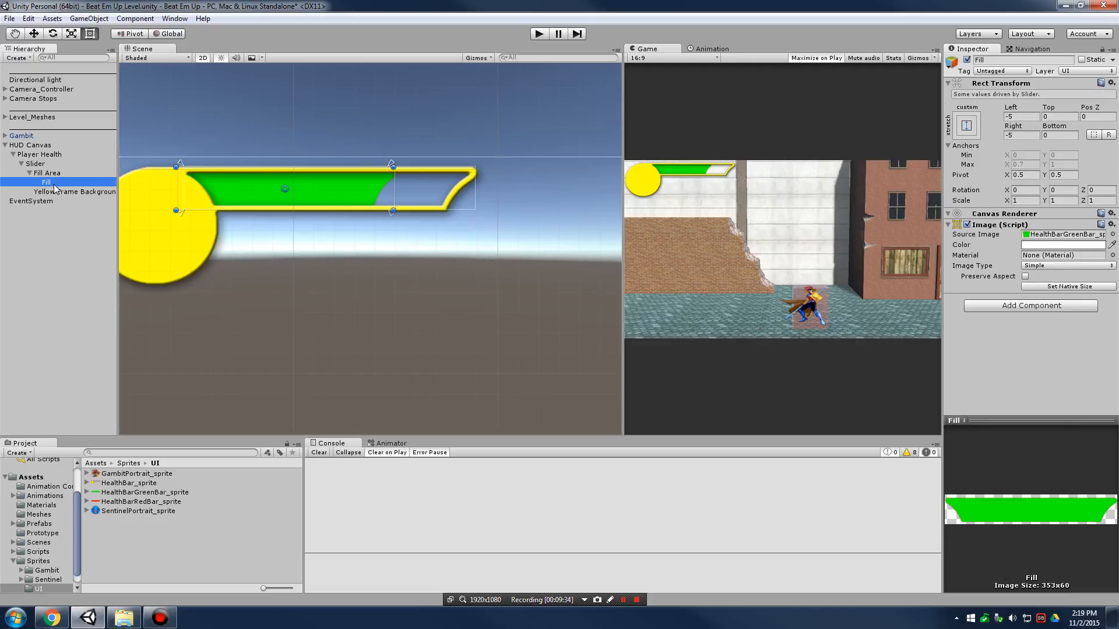
pyautogui.click(45, 183)
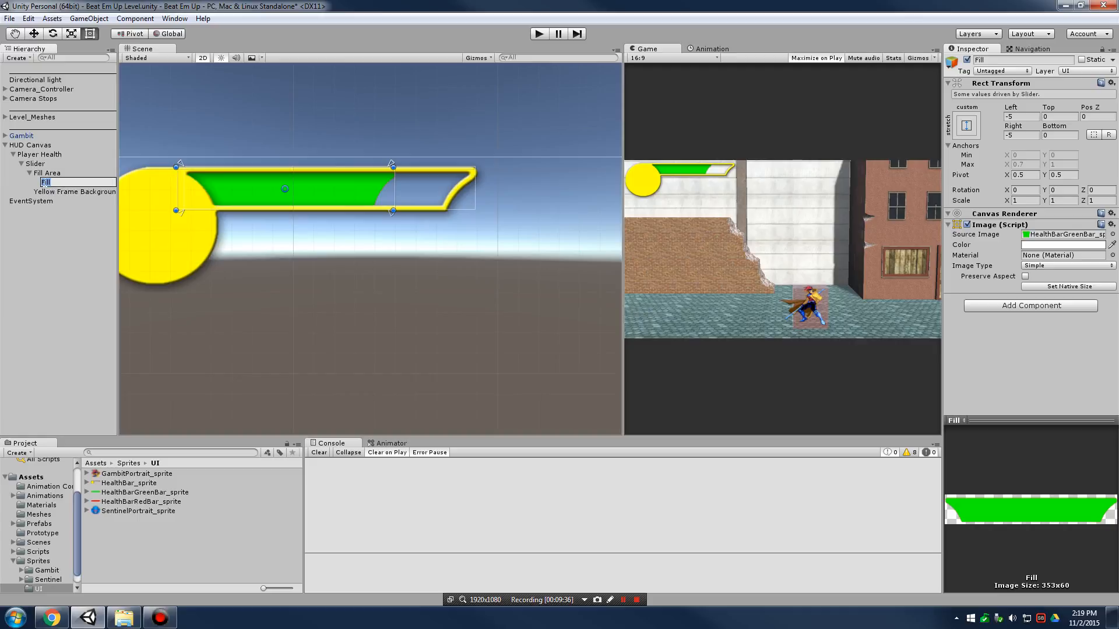
pyautogui.write('Green Bar')
pyautogui.press('Return')
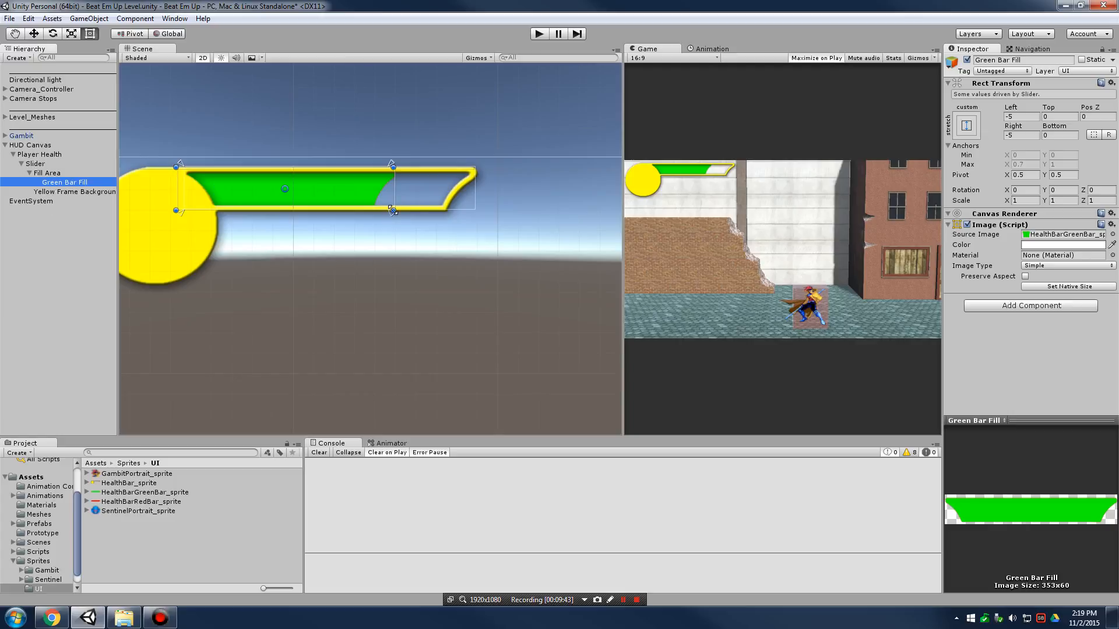
# - Stretch the Green Bar Fill and its anchors across the full length of the yellow frame, with Right about 0.21 and Bottom about -2.55
pyautogui.moveTo(393, 209); pyautogui.dragTo(485, 219)
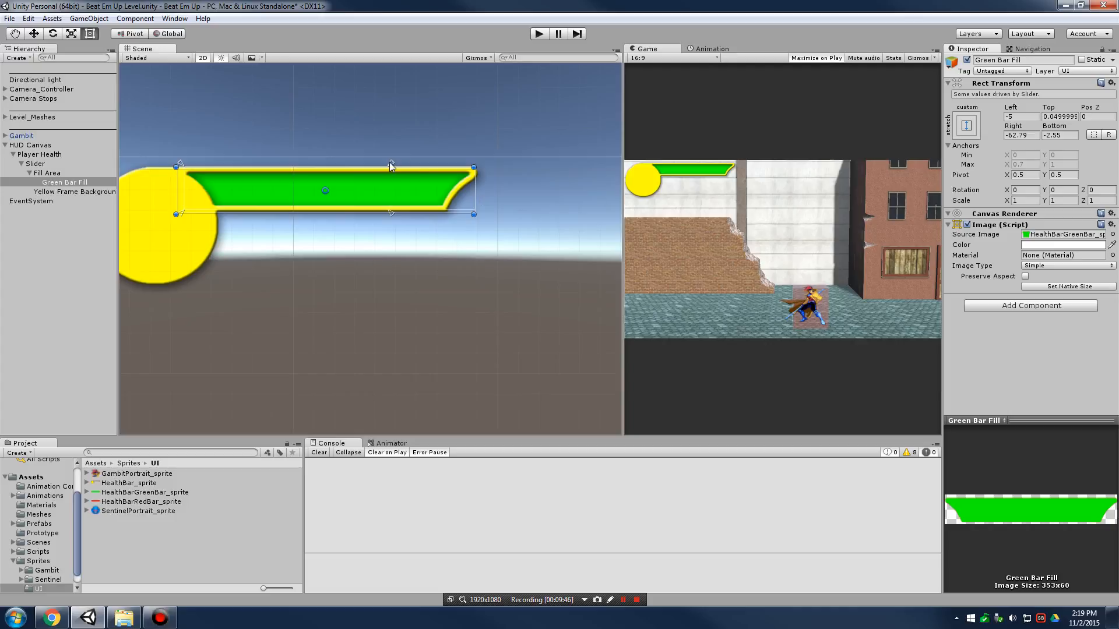
pyautogui.moveTo(392, 162); pyautogui.dragTo(477, 162)
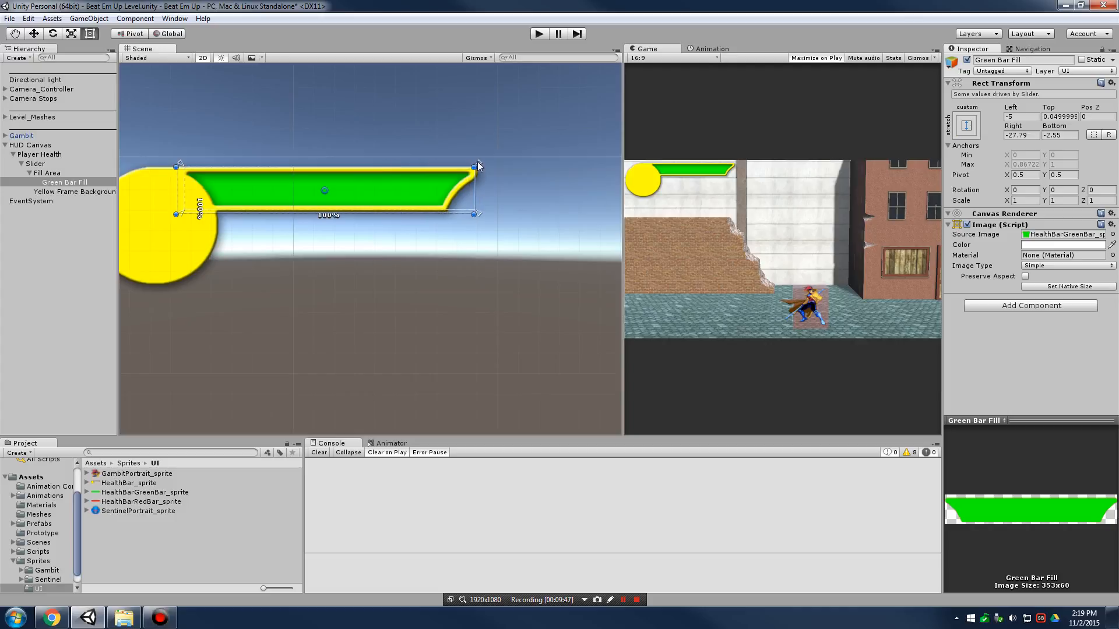
pyautogui.click(173, 162)
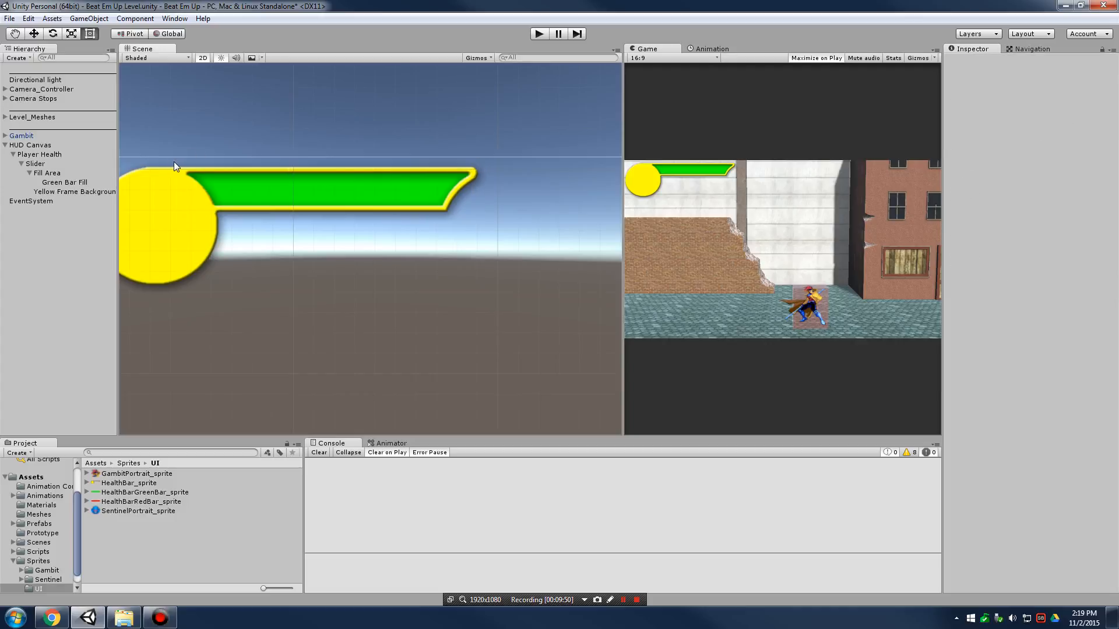
pyautogui.click(178, 164)
pyautogui.moveTo(182, 163)
pyautogui.mouseDown()
pyautogui.moveTo(218, 166)
pyautogui.moveTo(162, 170)
pyautogui.moveTo(161, 157)
pyautogui.mouseUp()
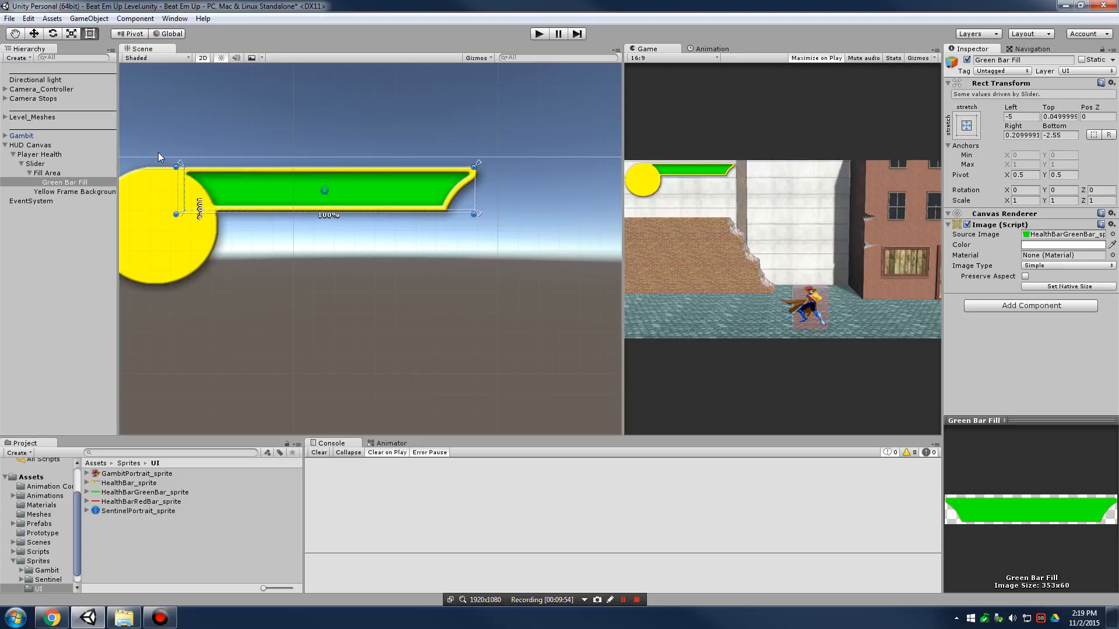
# - Spread the Fill Area's anchors to the corners of its parent, with Min 0, 0 and Max 1, 1
pyautogui.click(47, 173)
pyautogui.moveTo(408, 265); pyautogui.dragTo(505, 292, button='middle')
pyautogui.moveTo(589, 222); pyautogui.dragTo(592, 170)
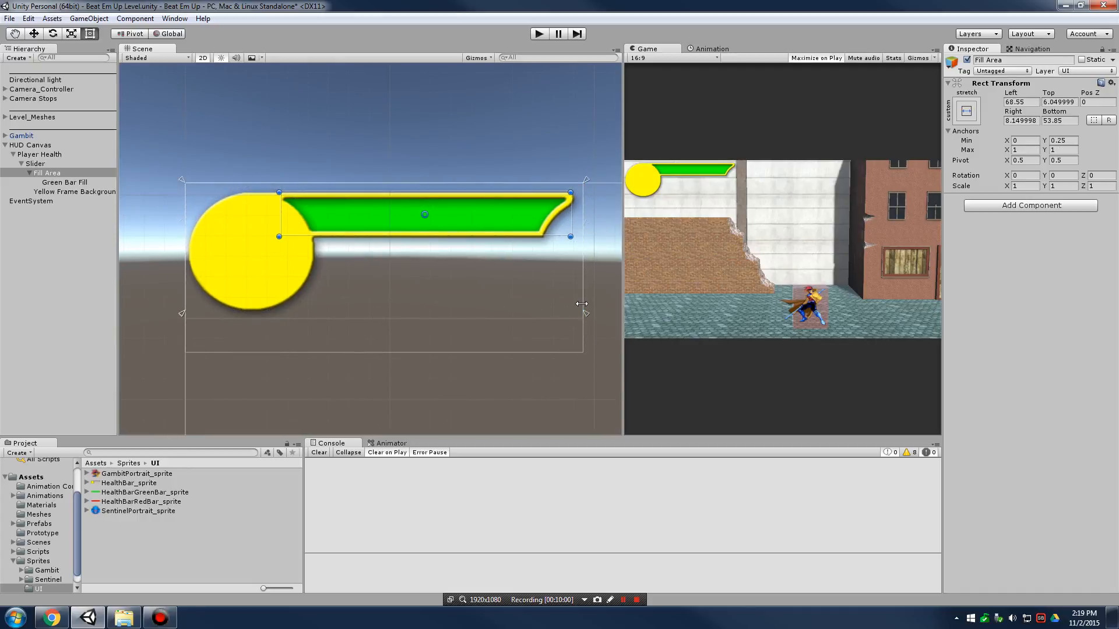
pyautogui.moveTo(587, 314); pyautogui.dragTo(588, 357)
# - Try to move the Green Bar Fill's left anchors inward to the visible start of the green bar
pyautogui.click(44, 155)
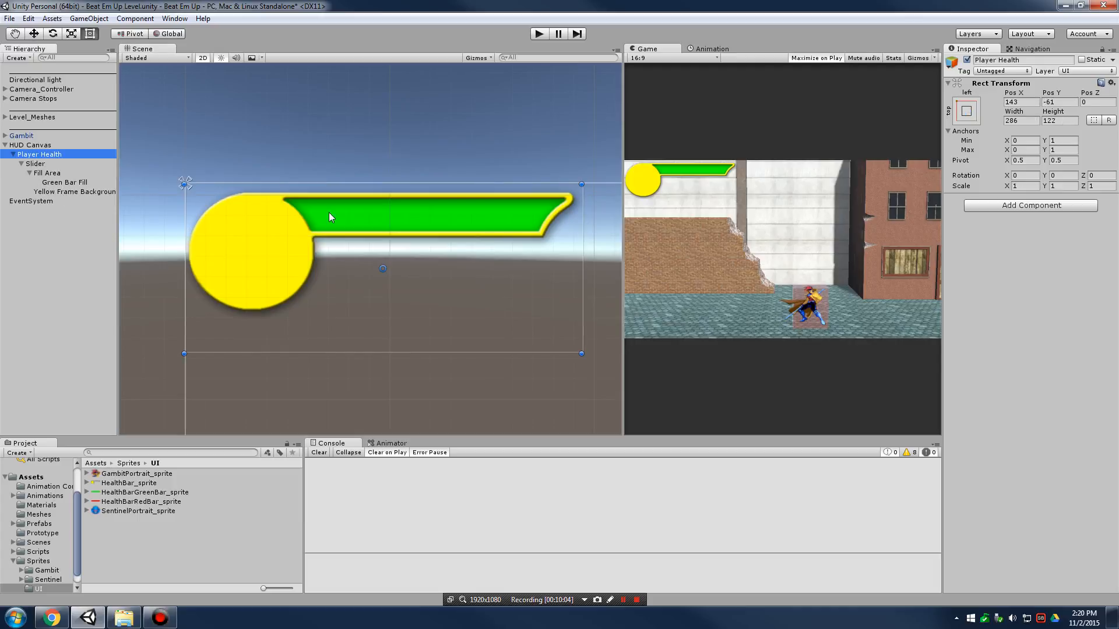
pyautogui.click(35, 164)
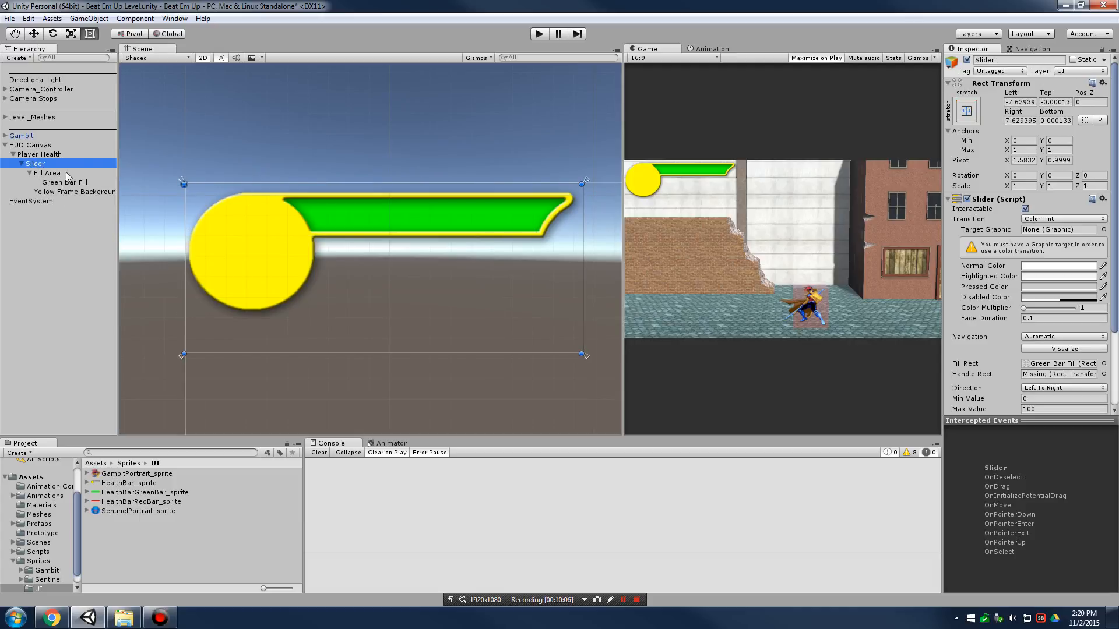
pyautogui.click(55, 174)
pyautogui.click(65, 183)
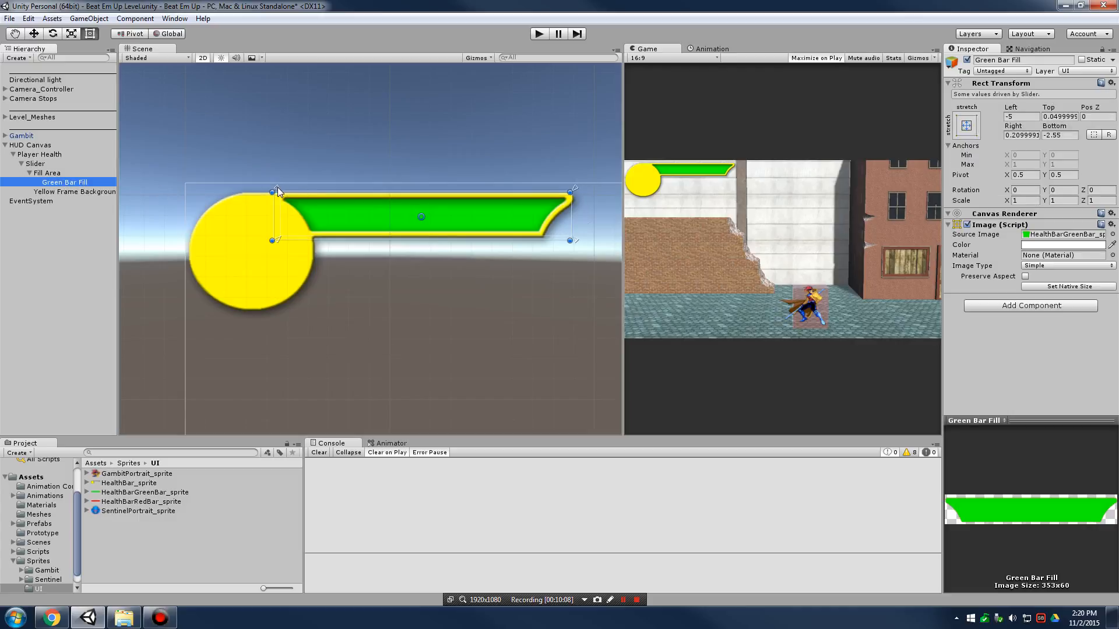
pyautogui.moveTo(277, 189)
pyautogui.mouseDown()
pyautogui.moveTo(358, 220)
pyautogui.moveTo(293, 188)
pyautogui.mouseUp()
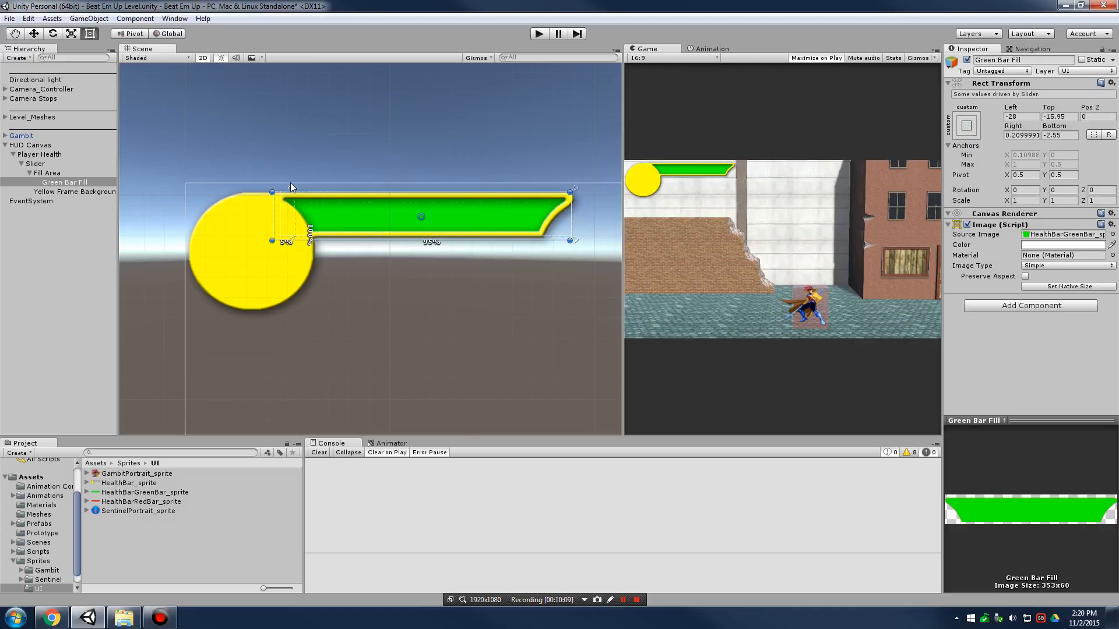
# - Extend the Green Bar Fill and its right anchors to the frame's far end again, with Bottom about -2.15
pyautogui.click(74, 193)
pyautogui.moveTo(623, 117); pyautogui.dragTo(643, 169)
pyautogui.click(65, 183)
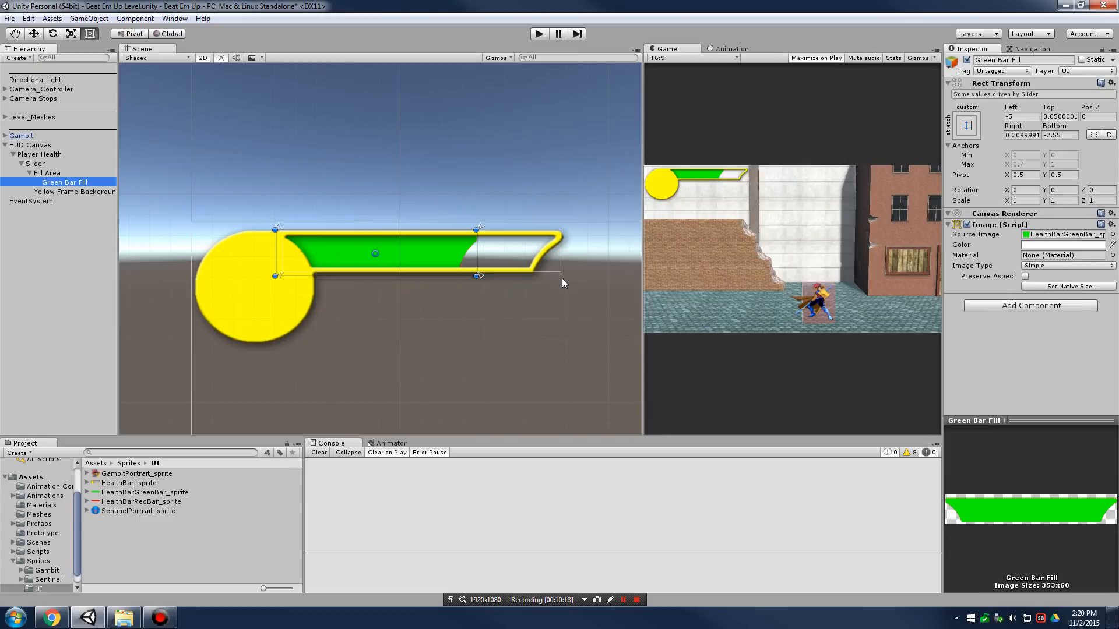
pyautogui.moveTo(476, 275); pyautogui.dragTo(559, 275)
pyautogui.moveTo(481, 226); pyautogui.dragTo(560, 226)
# - Apply the bottom-stretch anchor preset to the Green Bar Fill
pyautogui.click(966, 126)
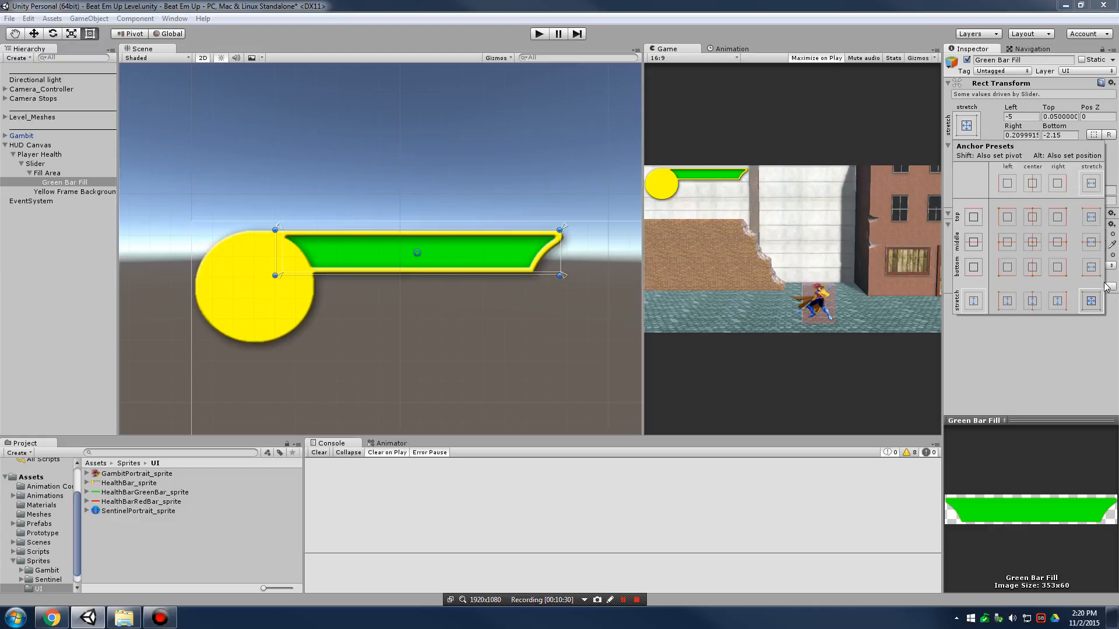
pyautogui.click(1091, 268)
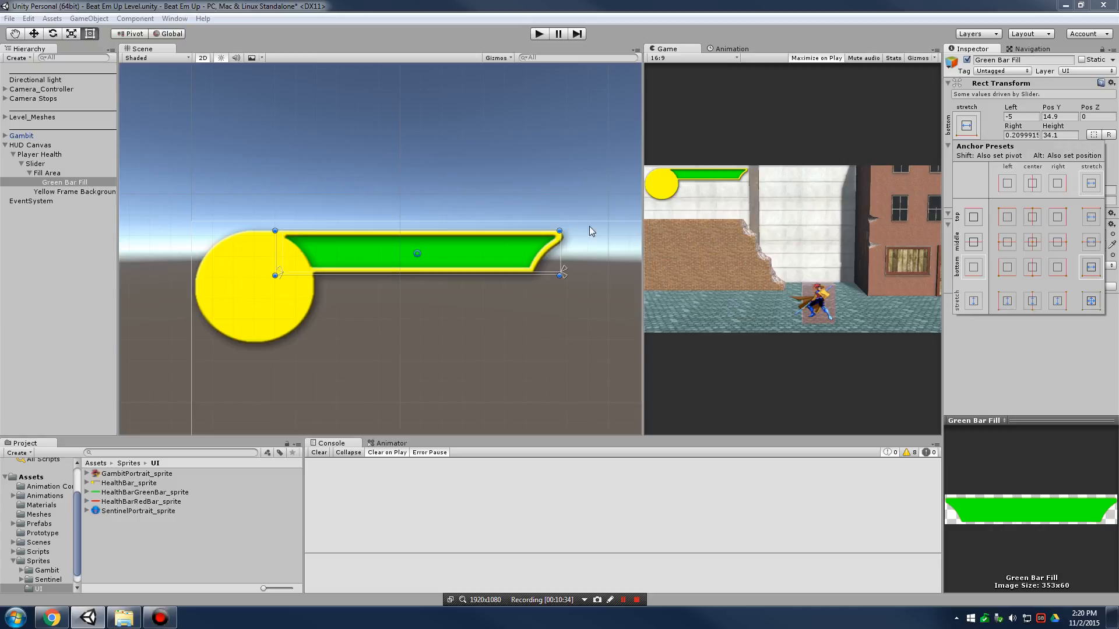
pyautogui.click(560, 231)
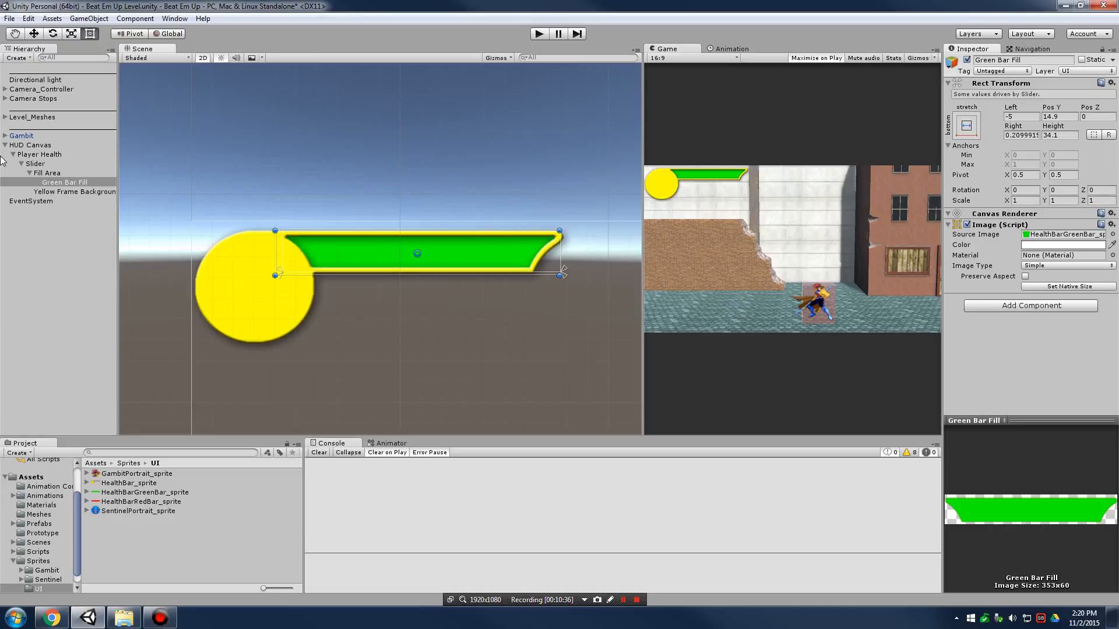
# - Make the Slider non-interactable, set its Transition to None and raise its Value to 100
pyautogui.click(35, 164)
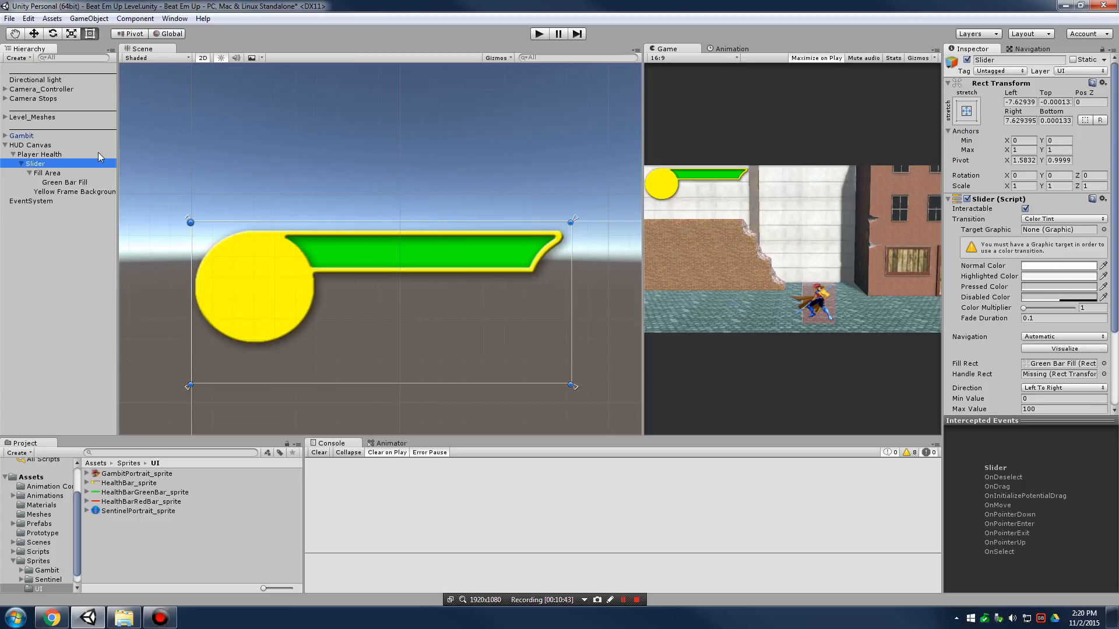
pyautogui.click(1025, 210)
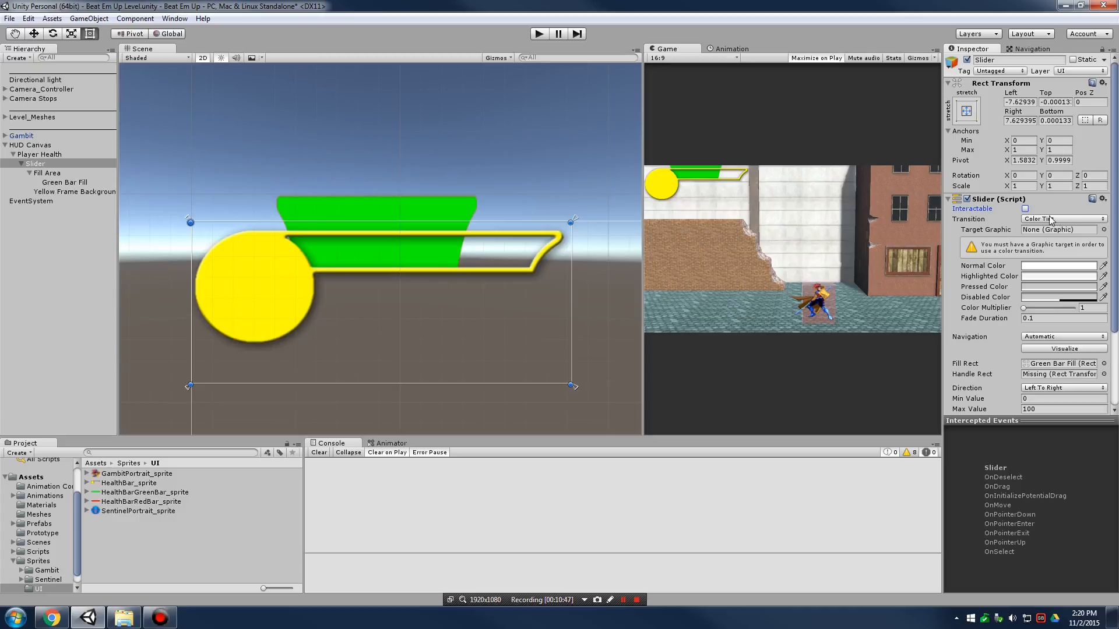
pyautogui.click(1025, 210)
pyautogui.click(1043, 219)
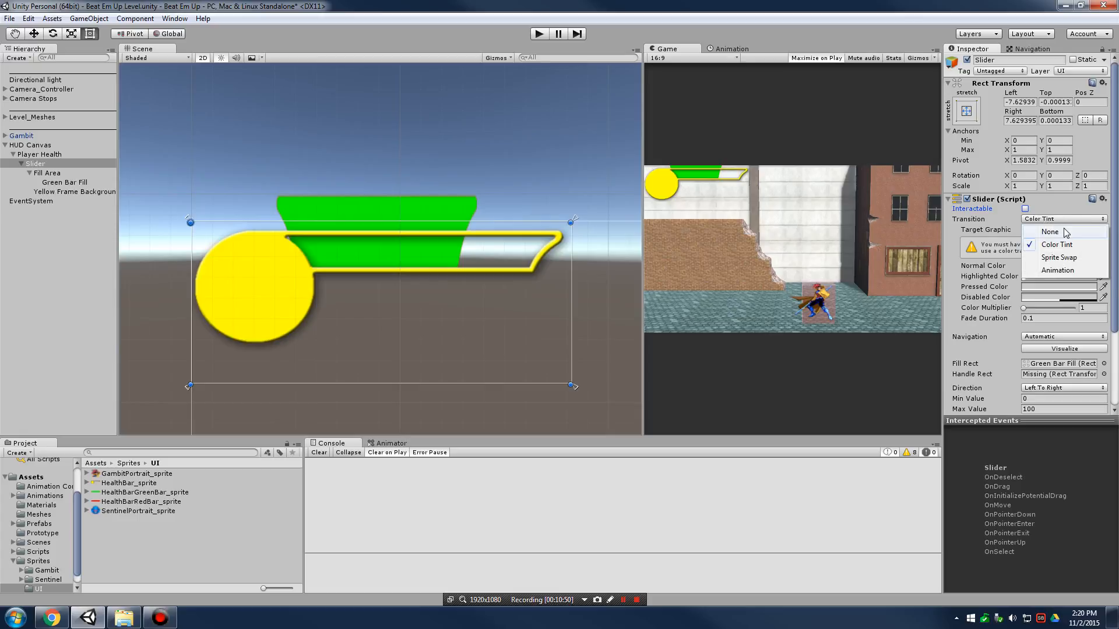
pyautogui.click(1049, 230)
pyautogui.moveTo(1065, 328)
pyautogui.mouseDown()
pyautogui.moveTo(1100, 330)
pyautogui.moveTo(944, 316)
pyautogui.moveTo(1118, 322)
pyautogui.mouseUp()
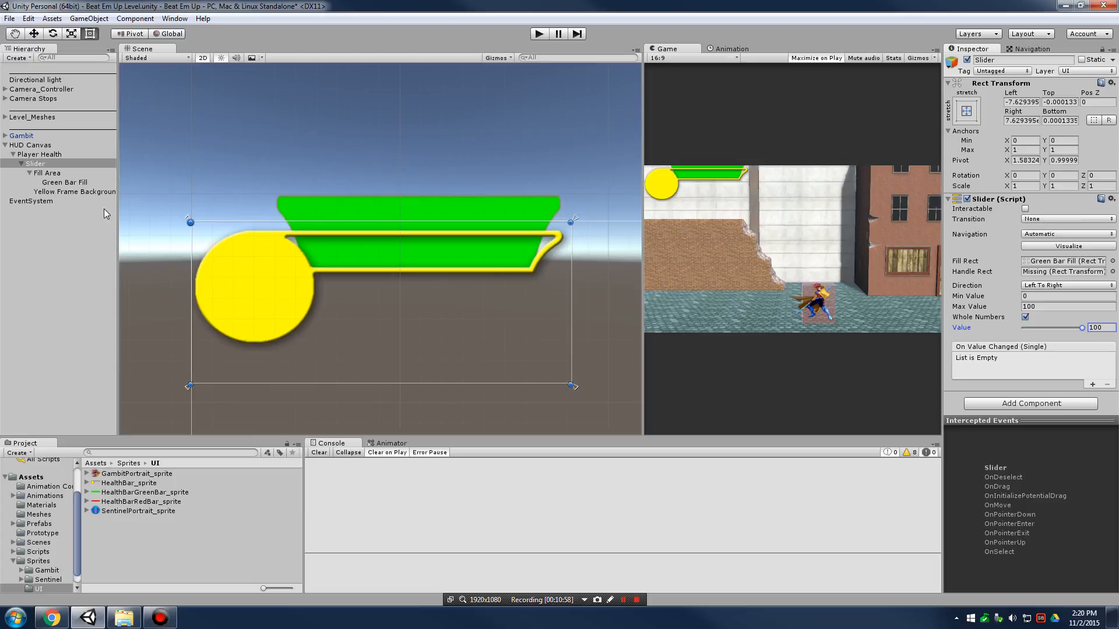
# - Nudge the Fill Area to about Left 69.45, Top 7.85, and lower the Green Bar Fill's upper edge onto the frame, to about Top -2.5
pyautogui.click(47, 173)
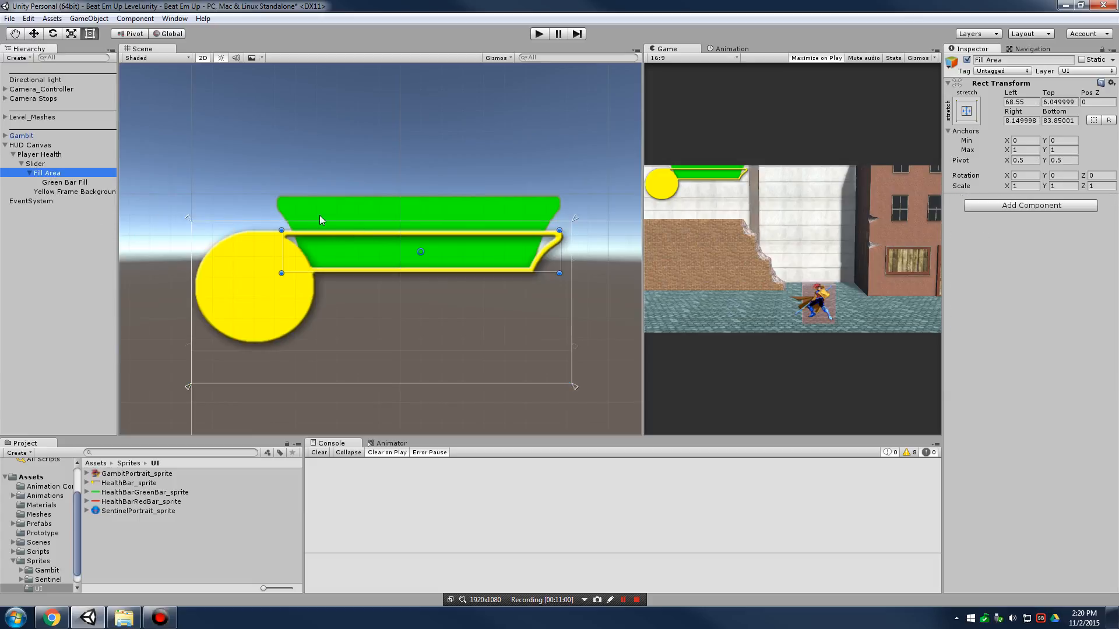
pyautogui.moveTo(500, 242); pyautogui.dragTo(519, 253)
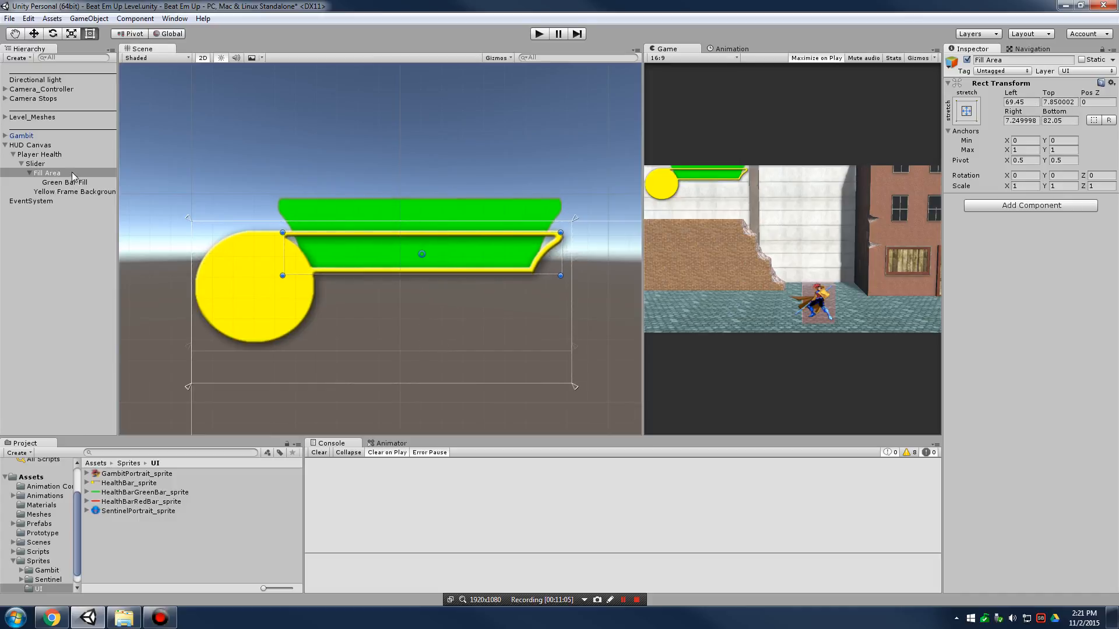
pyautogui.click(67, 183)
pyautogui.moveTo(559, 189); pyautogui.dragTo(558, 231)
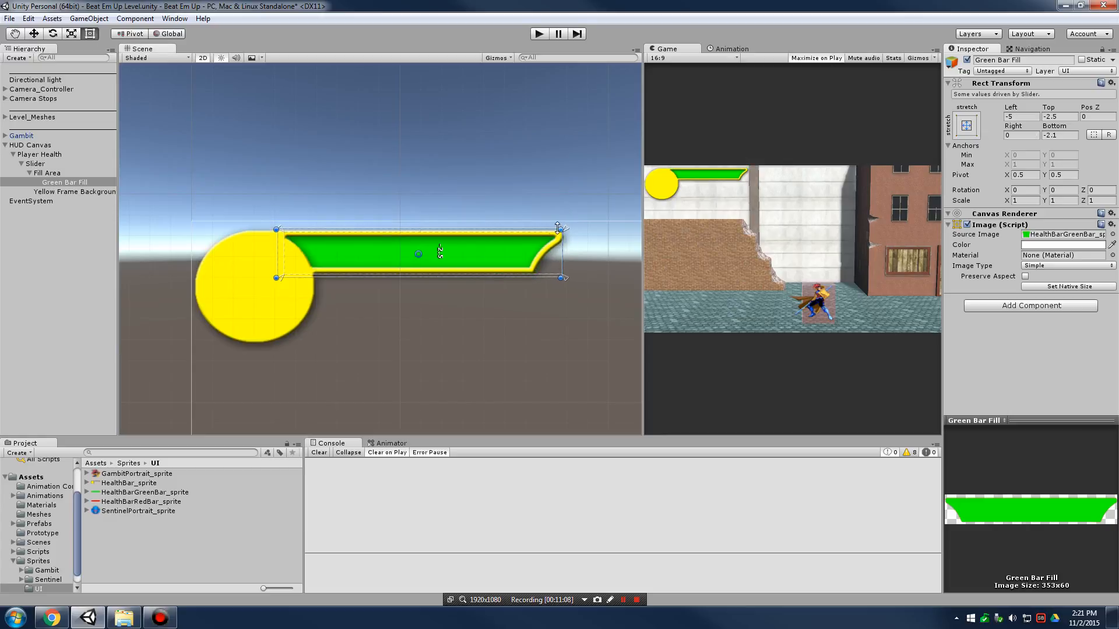
# - Test the health bar by varying the Slider's Value and briefly running the game, leaving the Value at 100
pyautogui.click(36, 164)
pyautogui.moveTo(1082, 327)
pyautogui.mouseDown()
pyautogui.moveTo(1017, 328)
pyautogui.moveTo(1085, 328)
pyautogui.mouseUp()
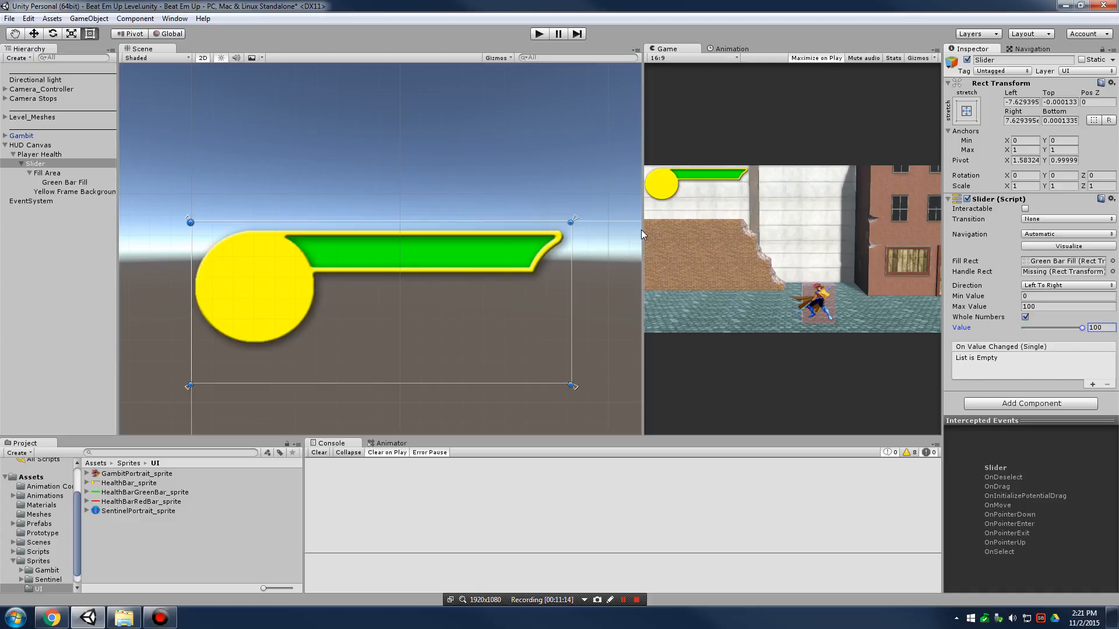
pyautogui.moveTo(641, 229)
pyautogui.mouseDown()
pyautogui.moveTo(200, 226)
pyautogui.moveTo(788, 232)
pyautogui.moveTo(275, 227)
pyautogui.moveTo(674, 216)
pyautogui.mouseUp()
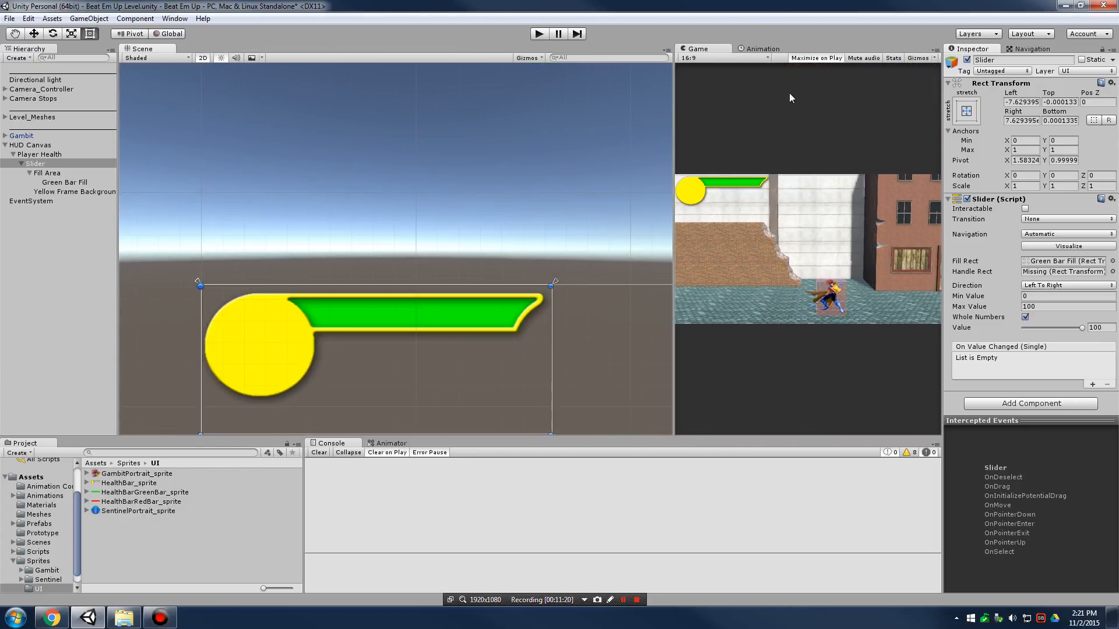
pyautogui.click(541, 35)
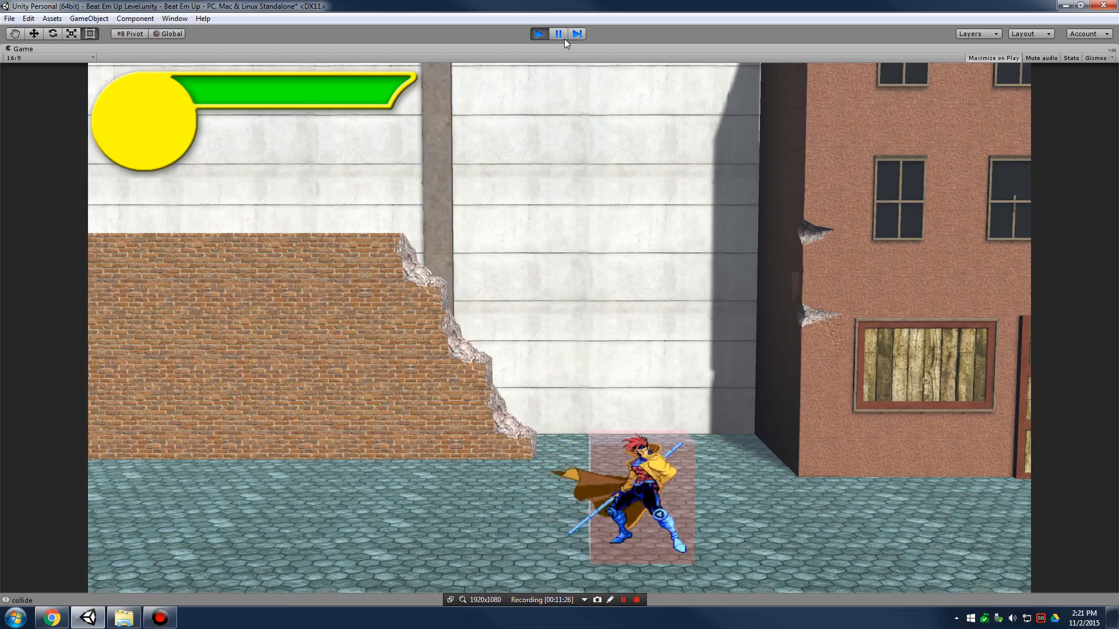
pyautogui.click(539, 34)
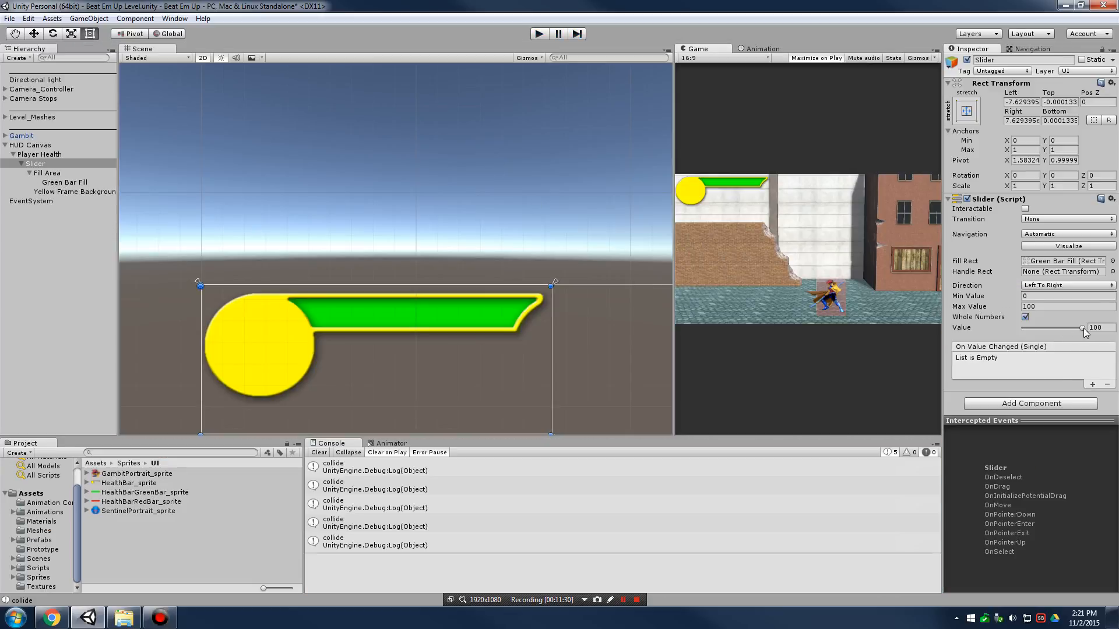
pyautogui.moveTo(1083, 328)
pyautogui.mouseDown()
pyautogui.moveTo(1022, 333)
pyautogui.moveTo(1113, 332)
pyautogui.mouseUp()
# - Add a UI Image as a child of the Slider and name it Red Bar Fill
pyautogui.click(21, 164)
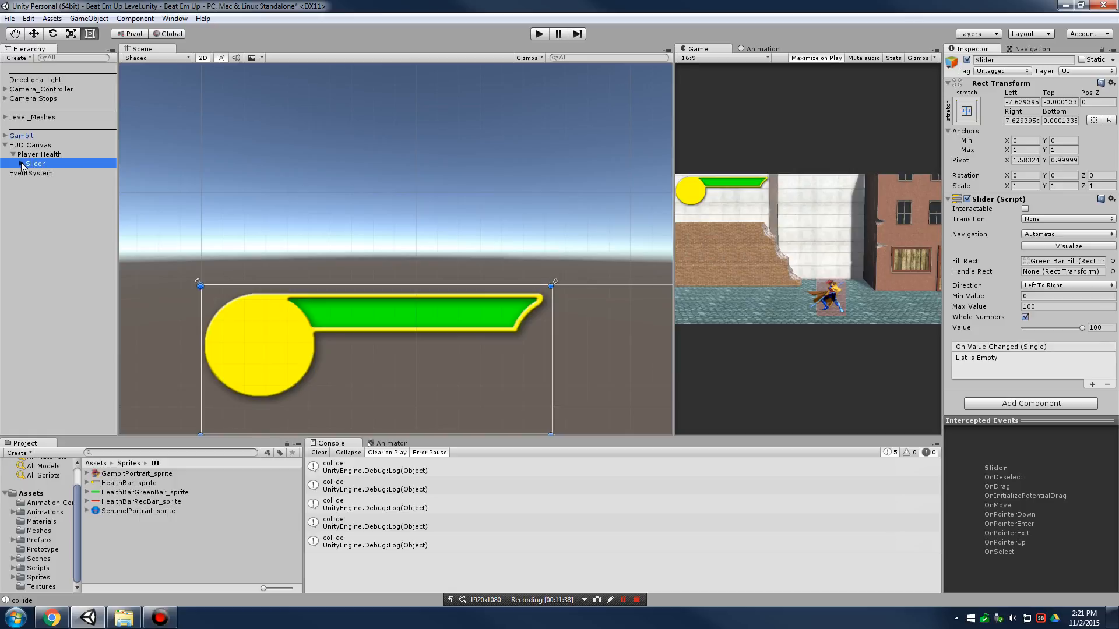
pyautogui.click(21, 164)
pyautogui.click(29, 174)
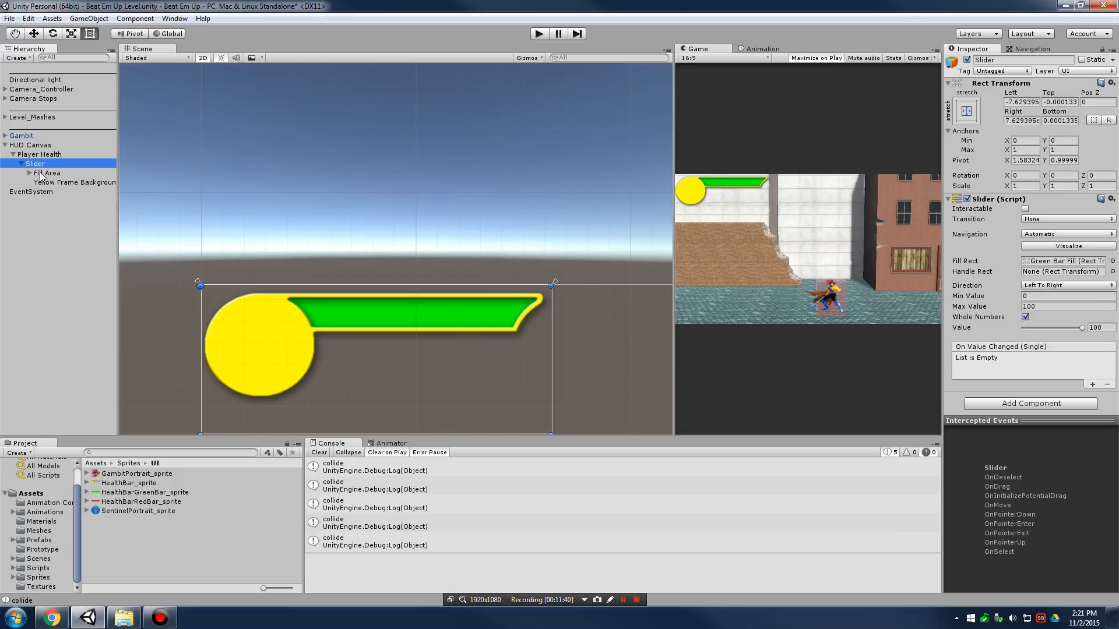
pyautogui.rightClick(49, 167)
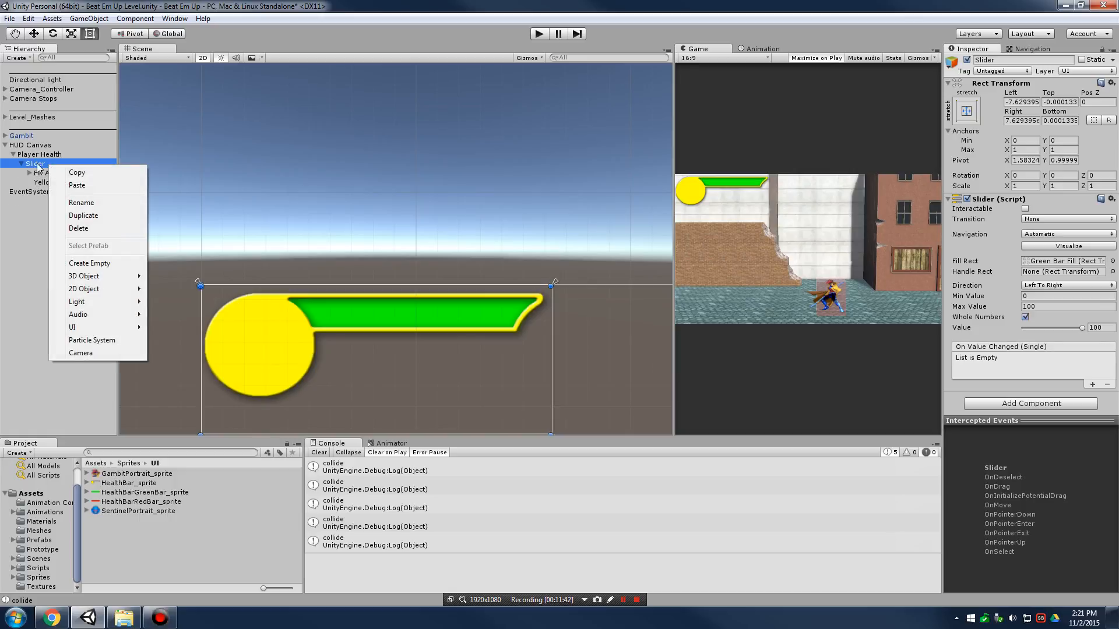
pyautogui.moveTo(103, 333)
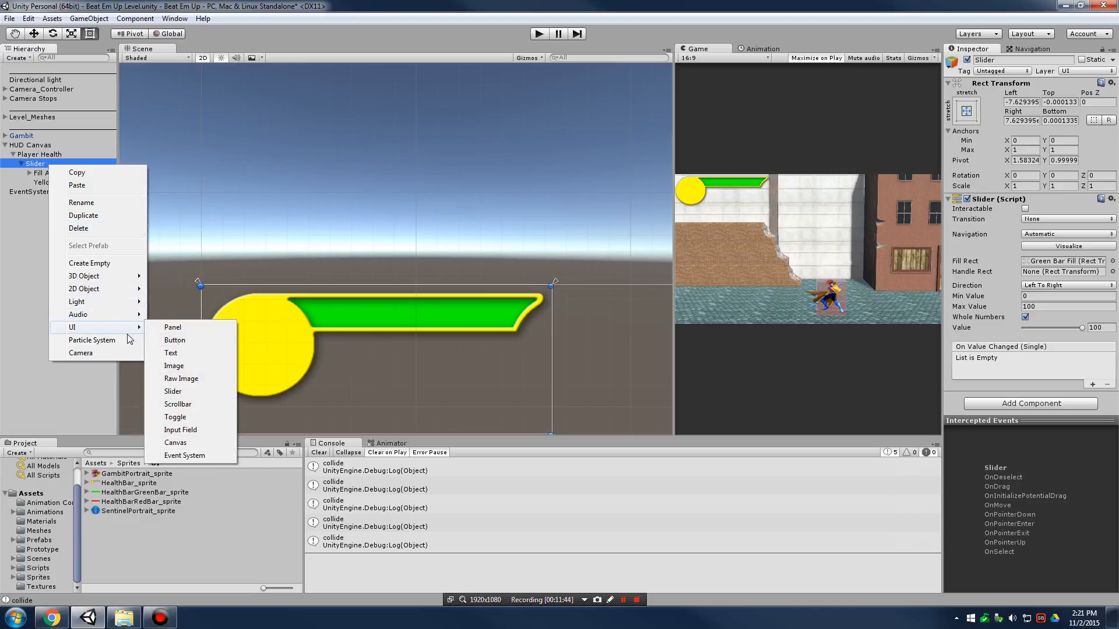
pyautogui.click(202, 367)
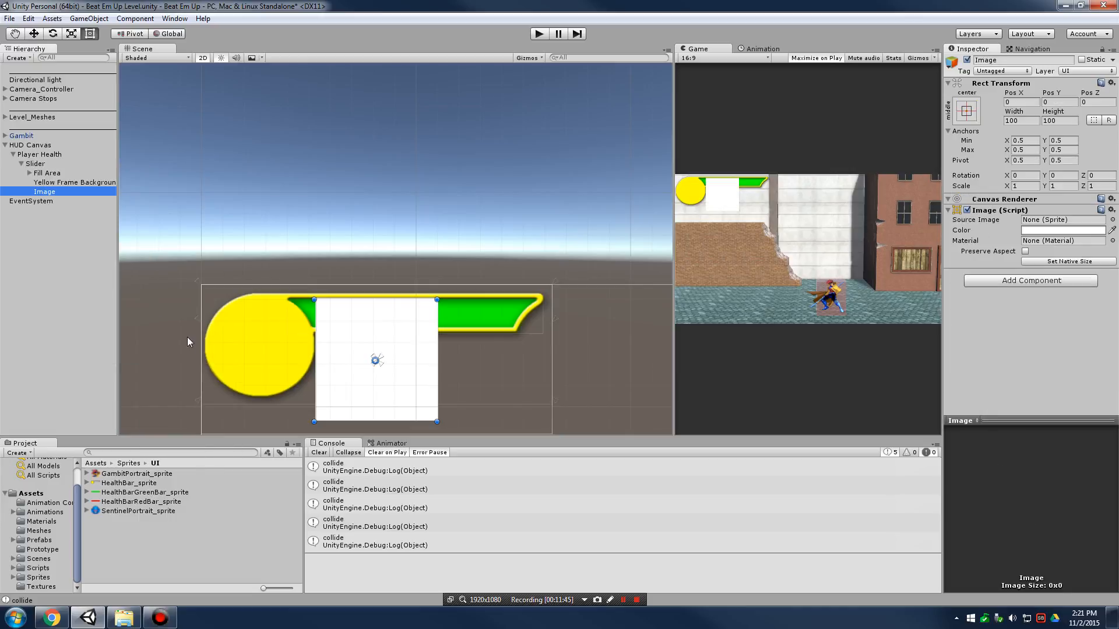
pyautogui.click(46, 193)
pyautogui.write('RED')
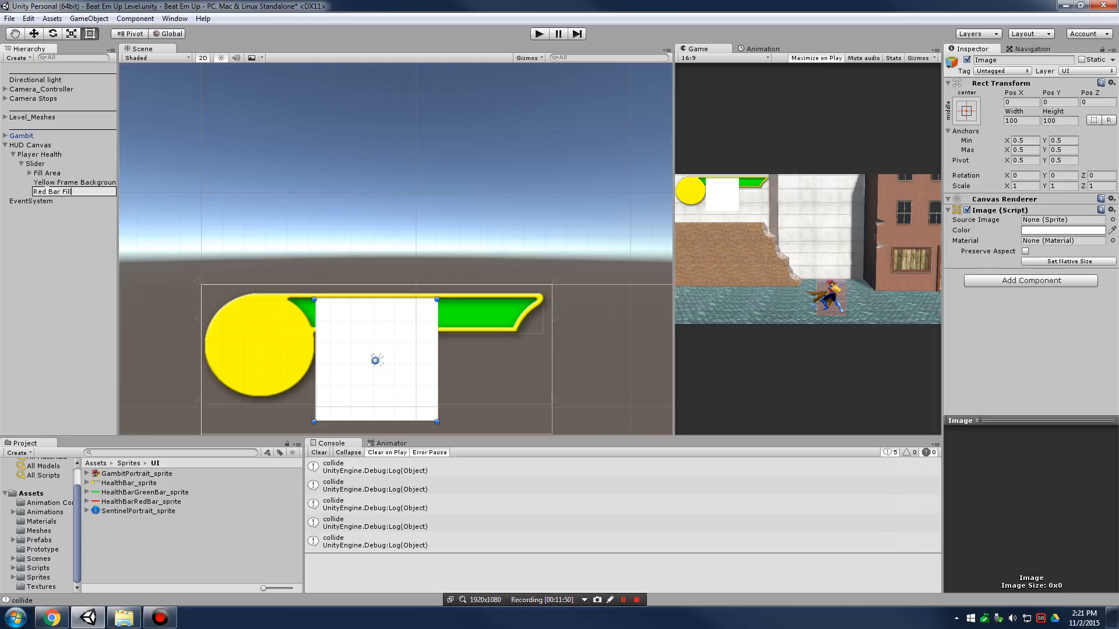
pyautogui.press('Return')
# - Set the Red Bar Fill's source image to HealthBarRedBar_sprite and reorder it above the Fill Area within the Slider
pyautogui.click(29, 174)
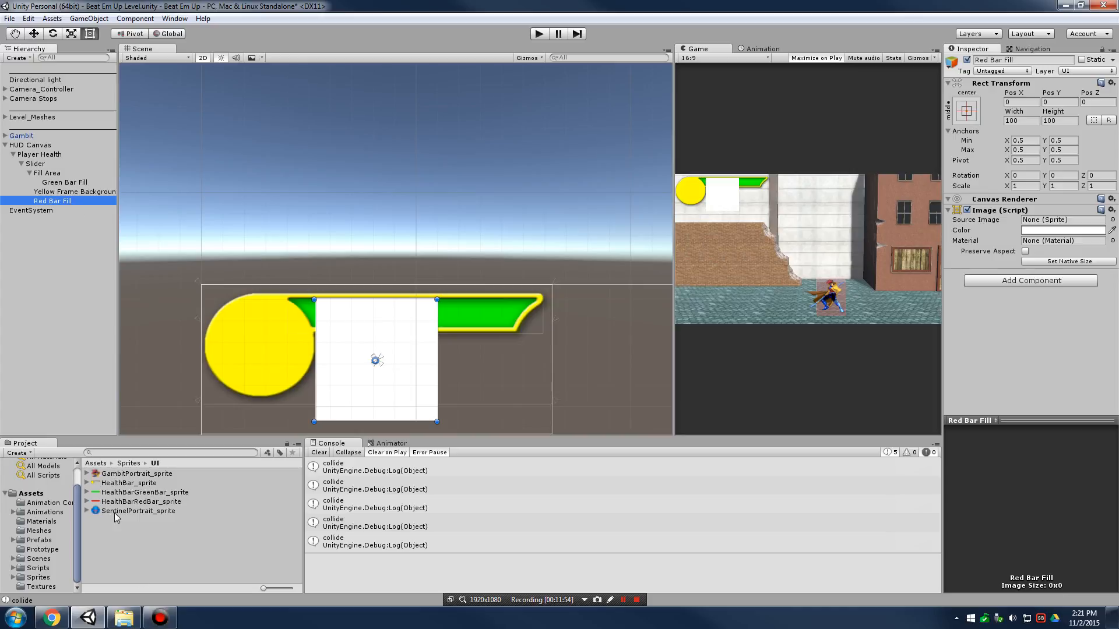
pyautogui.moveTo(120, 502)
pyautogui.mouseDown()
pyautogui.moveTo(996, 222)
pyautogui.moveTo(1044, 222)
pyautogui.mouseUp()
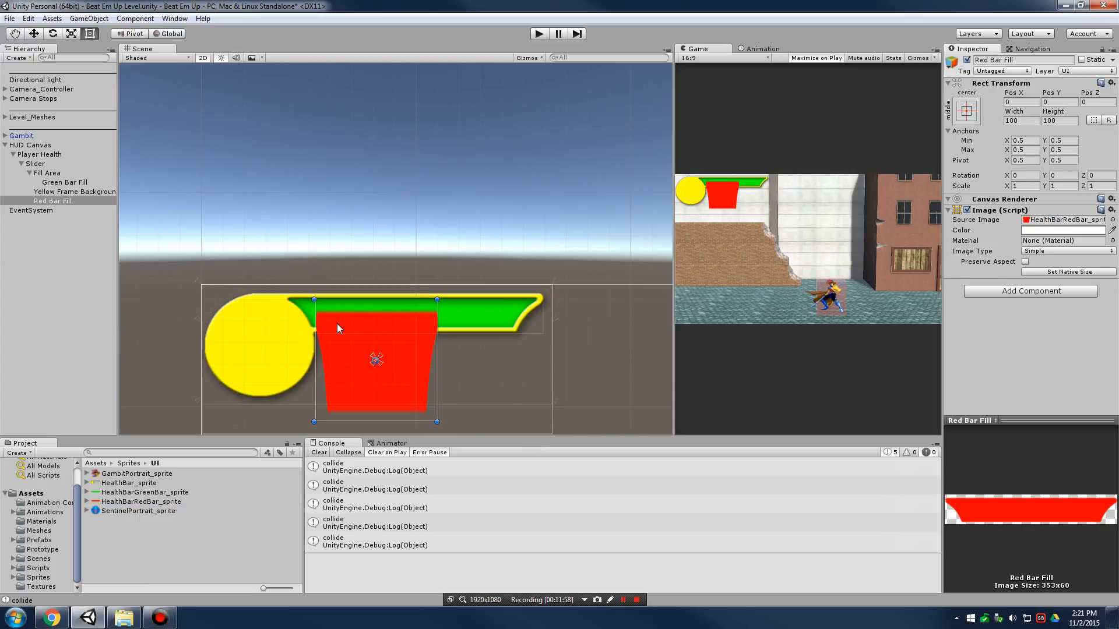
pyautogui.moveTo(68, 204); pyautogui.dragTo(60, 172)
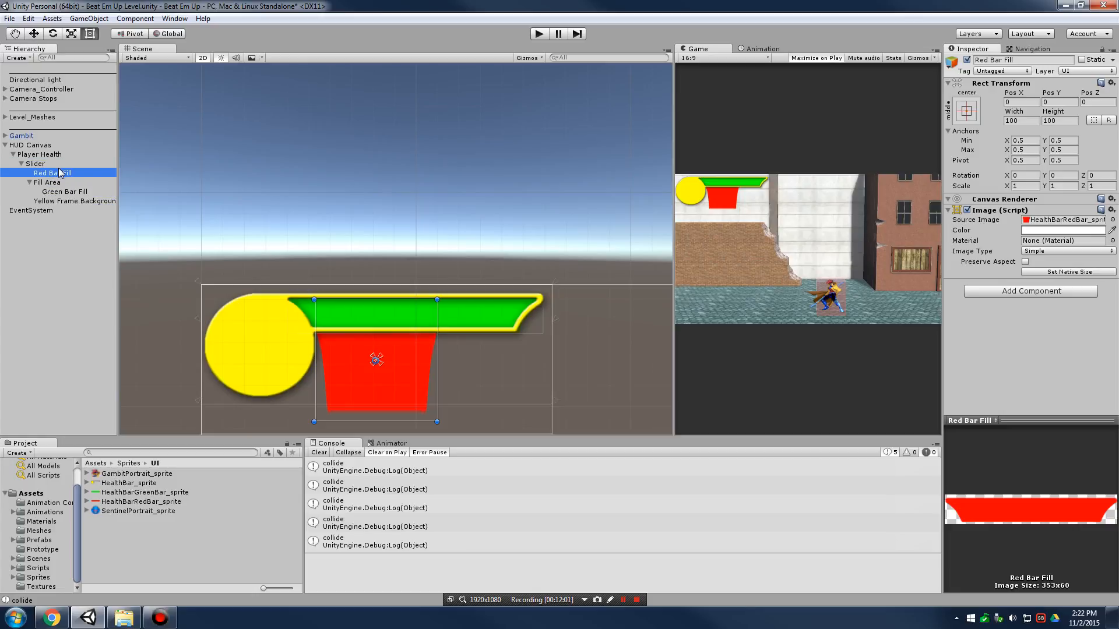
pyautogui.click(30, 182)
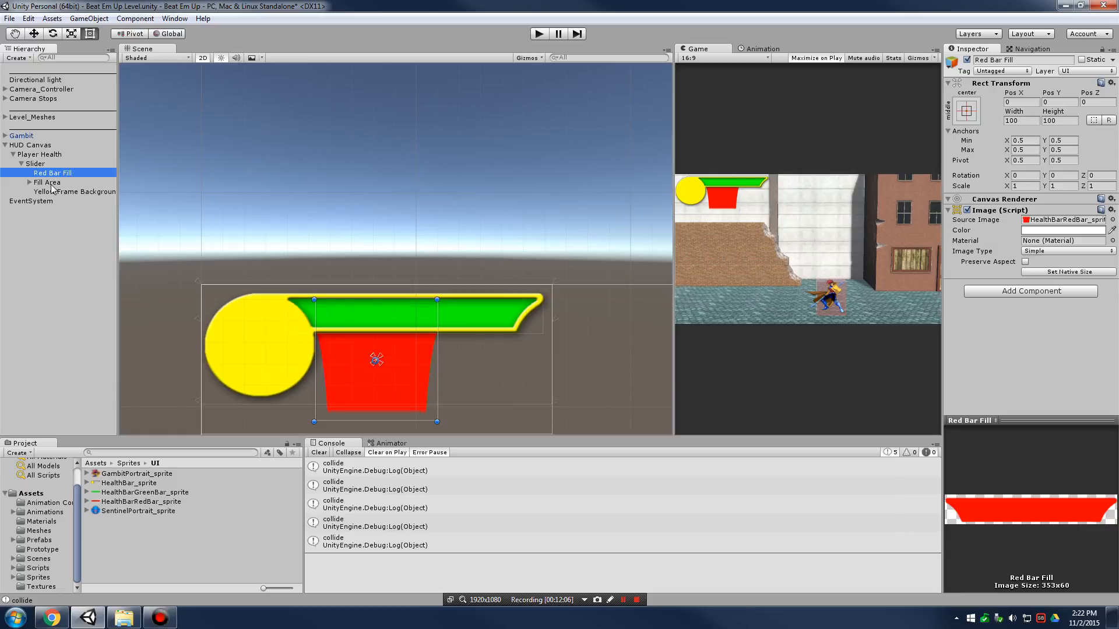
# - Move the Red Bar Fill to about Pos X -23.55, Pos Y 5.2, and lower the Slider's Value to 0
pyautogui.moveTo(329, 347); pyautogui.dragTo(337, 374)
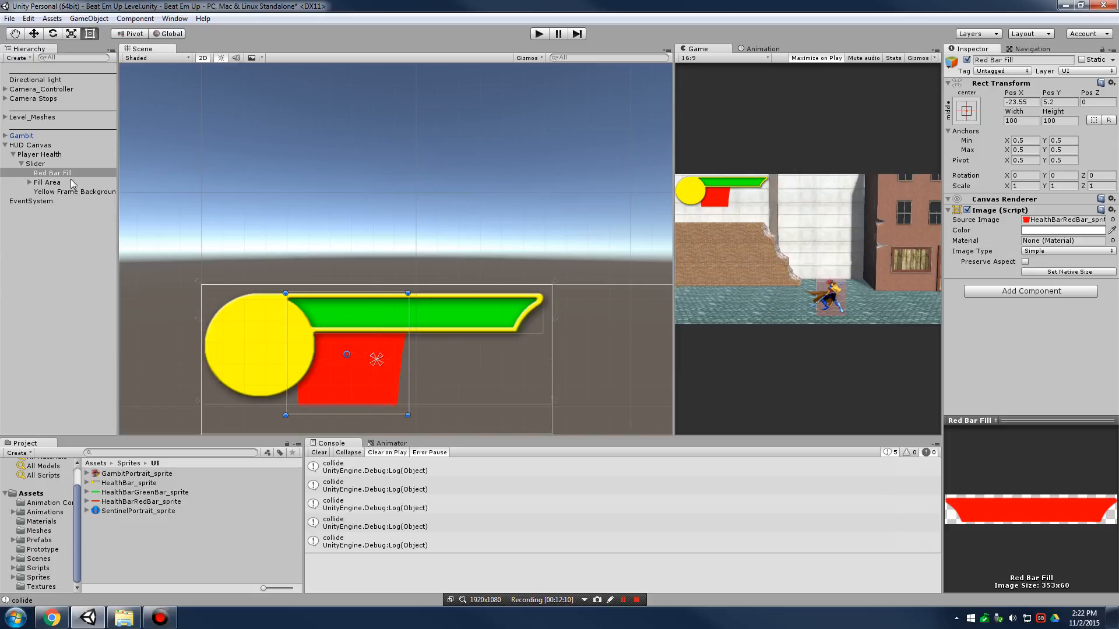
pyautogui.click(50, 164)
pyautogui.moveTo(1080, 328); pyautogui.dragTo(984, 325)
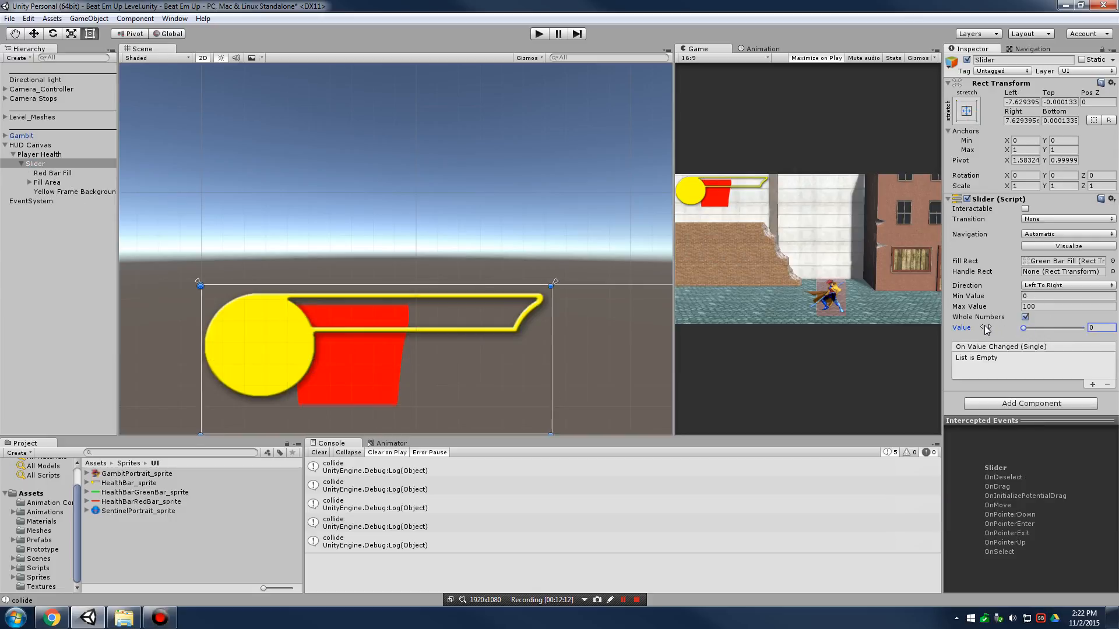
pyautogui.click(66, 175)
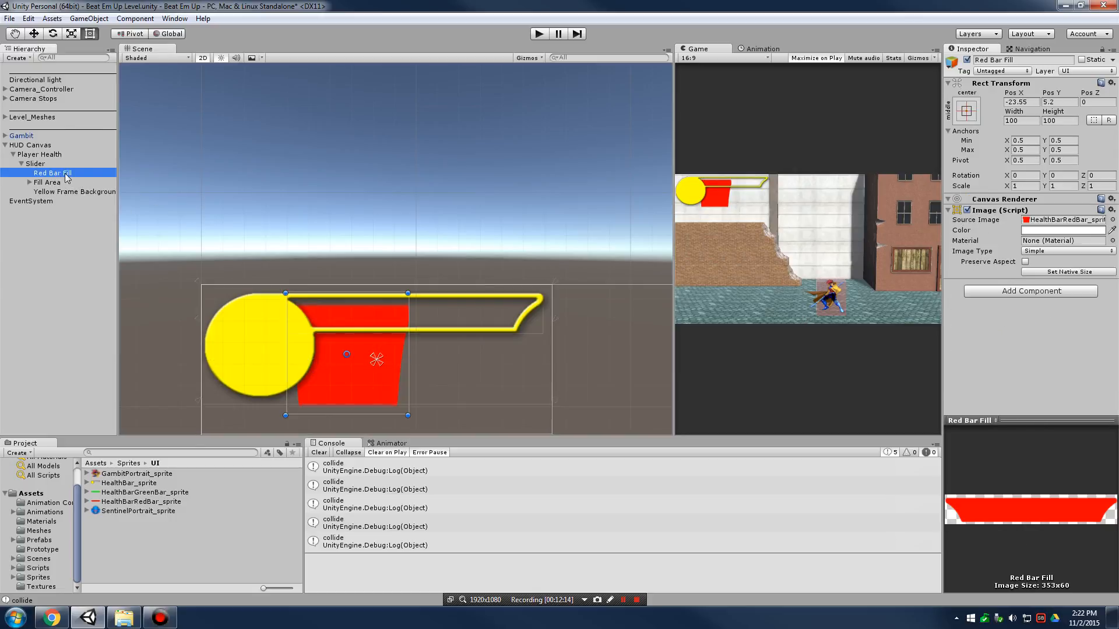
pyautogui.click(36, 163)
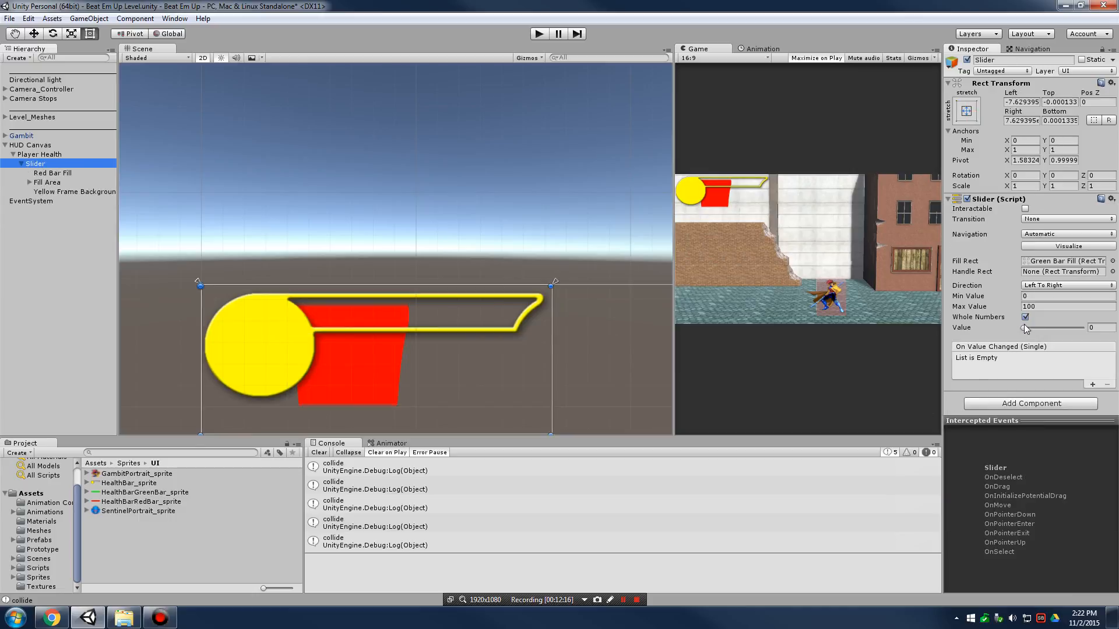
pyautogui.moveTo(1024, 330)
pyautogui.mouseDown()
pyautogui.moveTo(1065, 328)
pyautogui.moveTo(999, 331)
pyautogui.mouseUp()
# - Stretch the Red Bar Fill to fit the yellow frame, about 209.3 wide and 32.1 high at Pos X 31.1, Pos Y 37.1
pyautogui.click(53, 174)
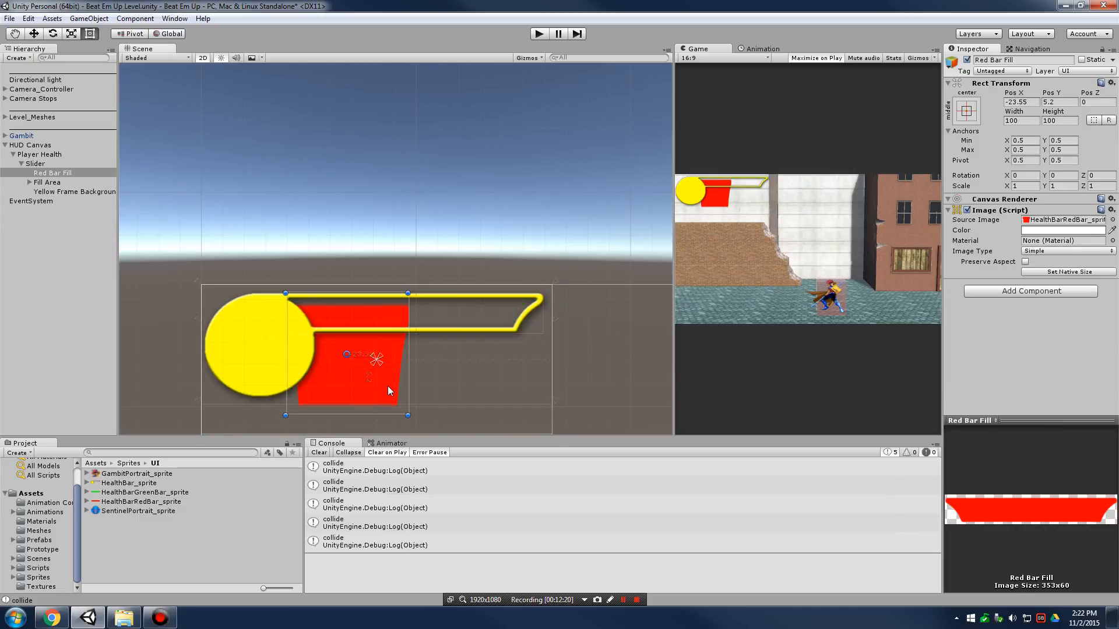
pyautogui.moveTo(387, 385); pyautogui.dragTo(537, 334)
pyautogui.moveTo(537, 285); pyautogui.dragTo(542, 295)
pyautogui.moveTo(539, 334); pyautogui.dragTo(532, 333)
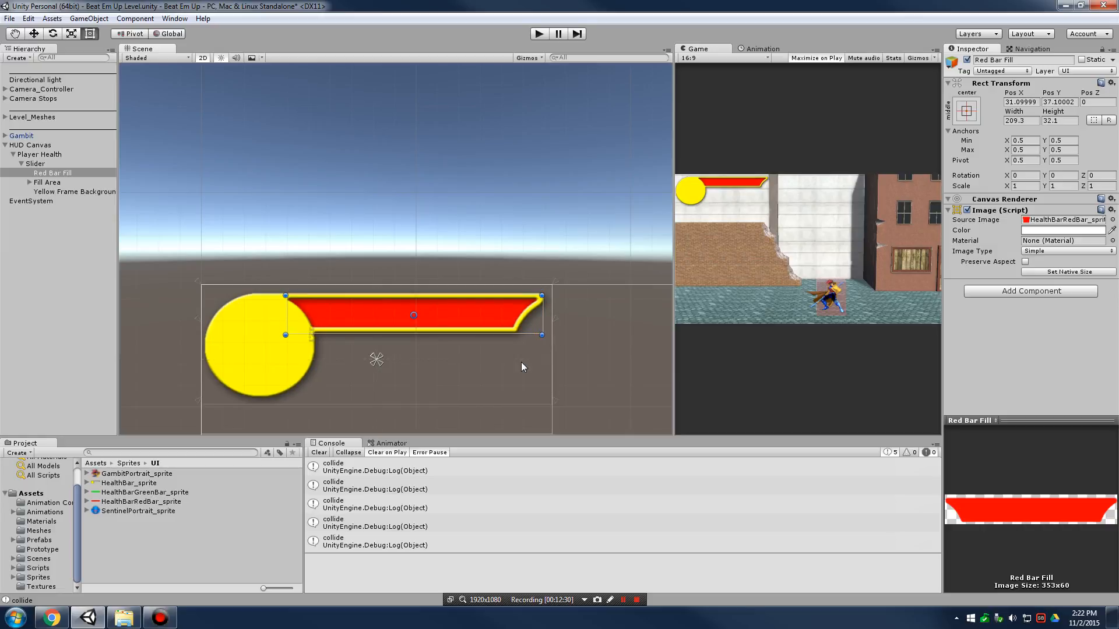
# - Raise the Slider's Value back to 100 and collapse the Slider in the hierarchy
pyautogui.click(35, 165)
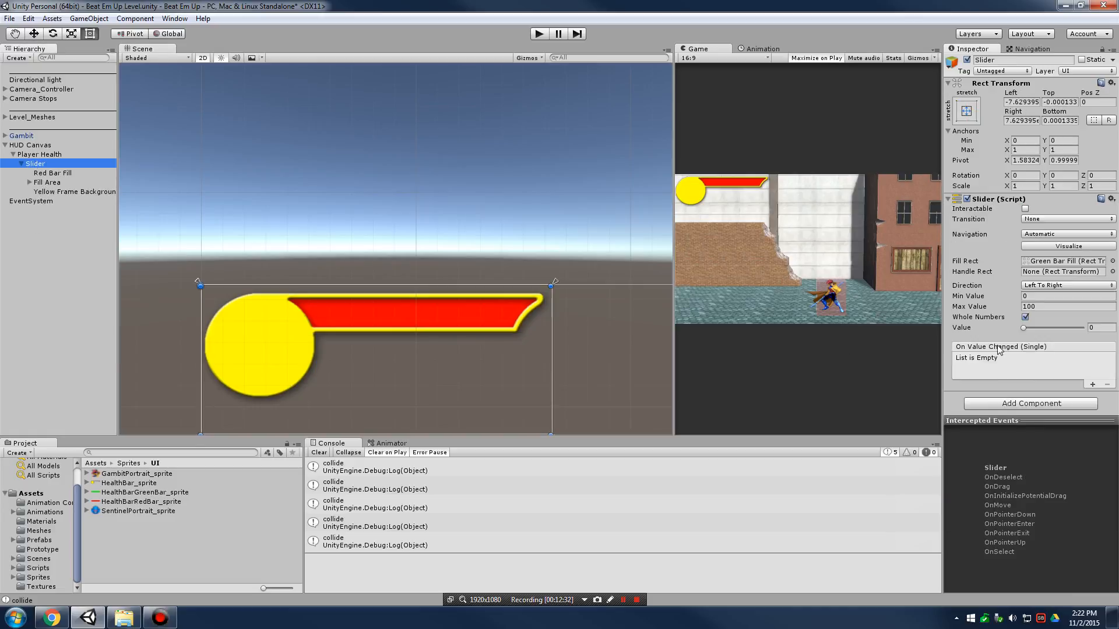
pyautogui.moveTo(1024, 331); pyautogui.dragTo(1084, 330)
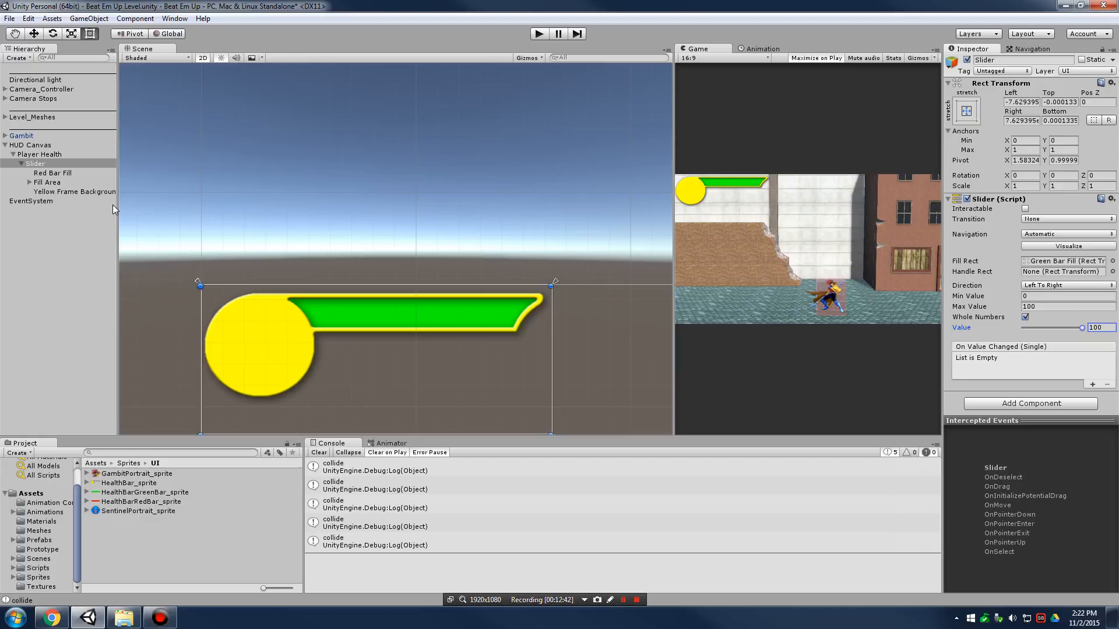
pyautogui.click(23, 165)
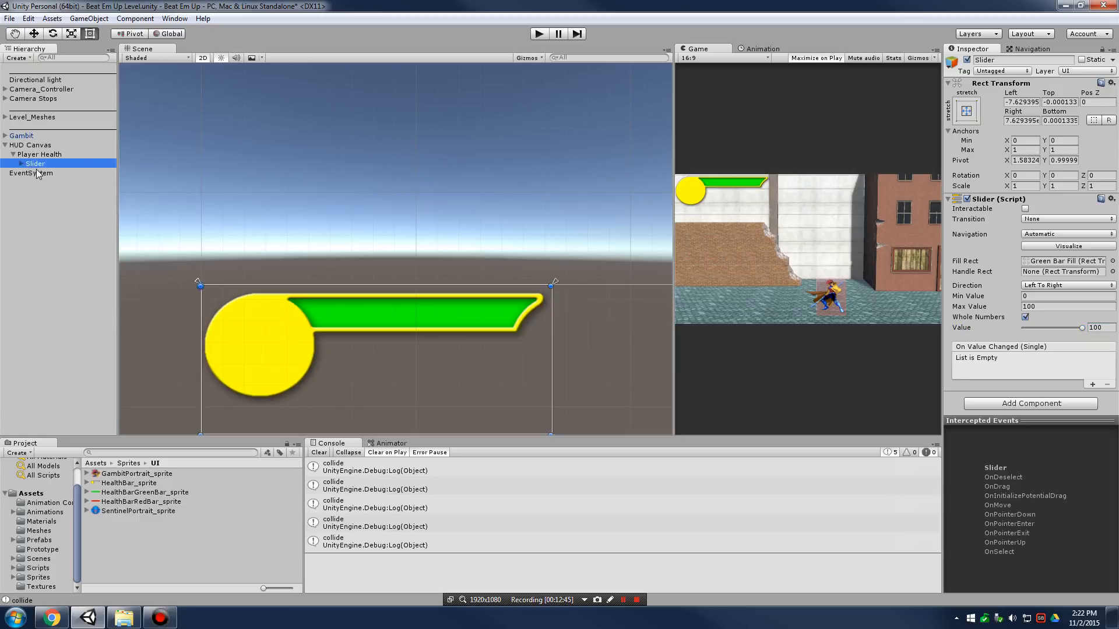
# - Add a UI Image as a child of Player Health and name it Portrait
pyautogui.click(42, 155)
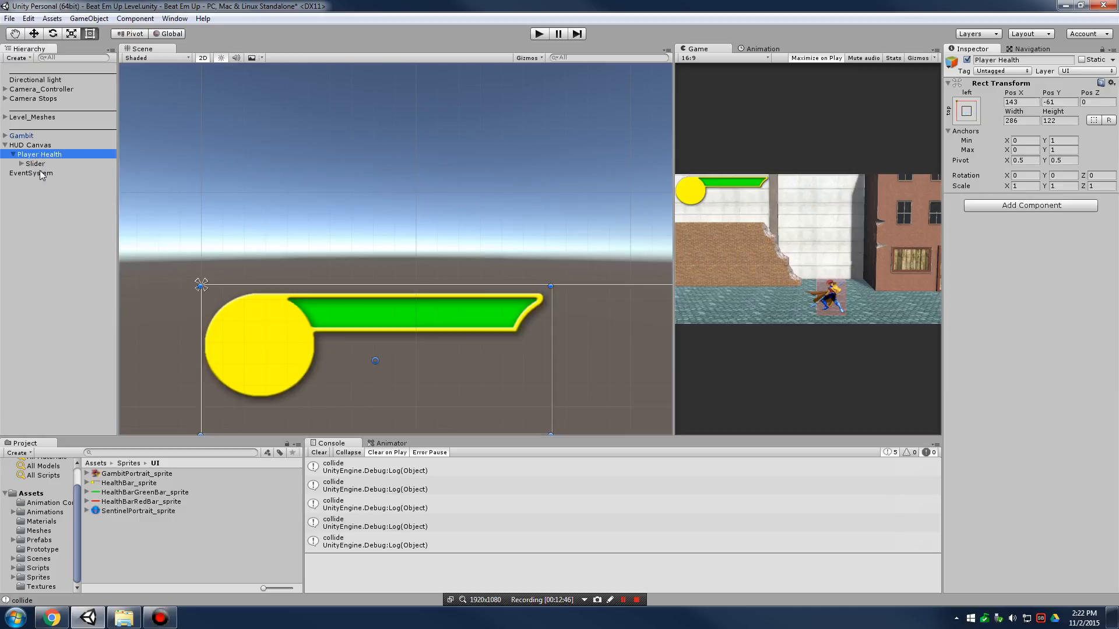
pyautogui.click(14, 155)
pyautogui.click(14, 155)
pyautogui.rightClick(57, 156)
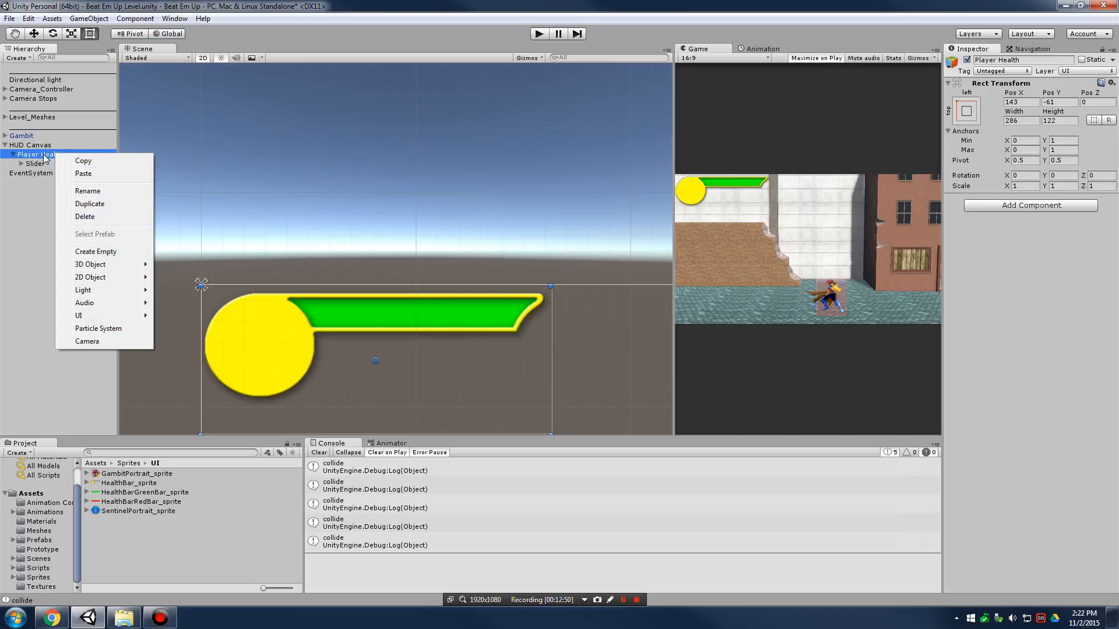
pyautogui.moveTo(129, 315)
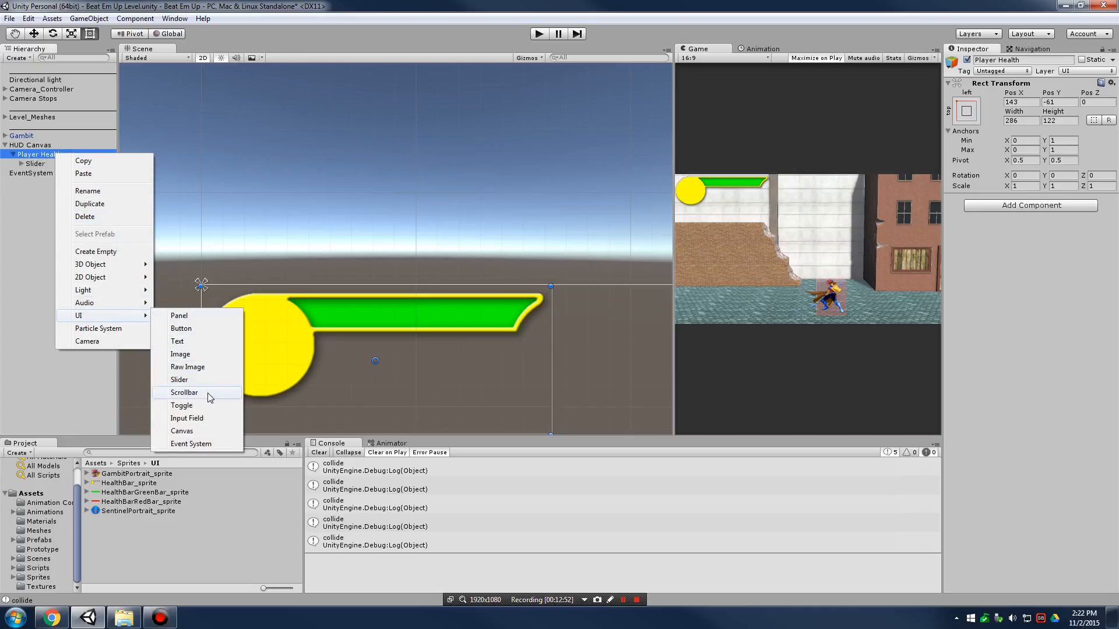
pyautogui.click(203, 355)
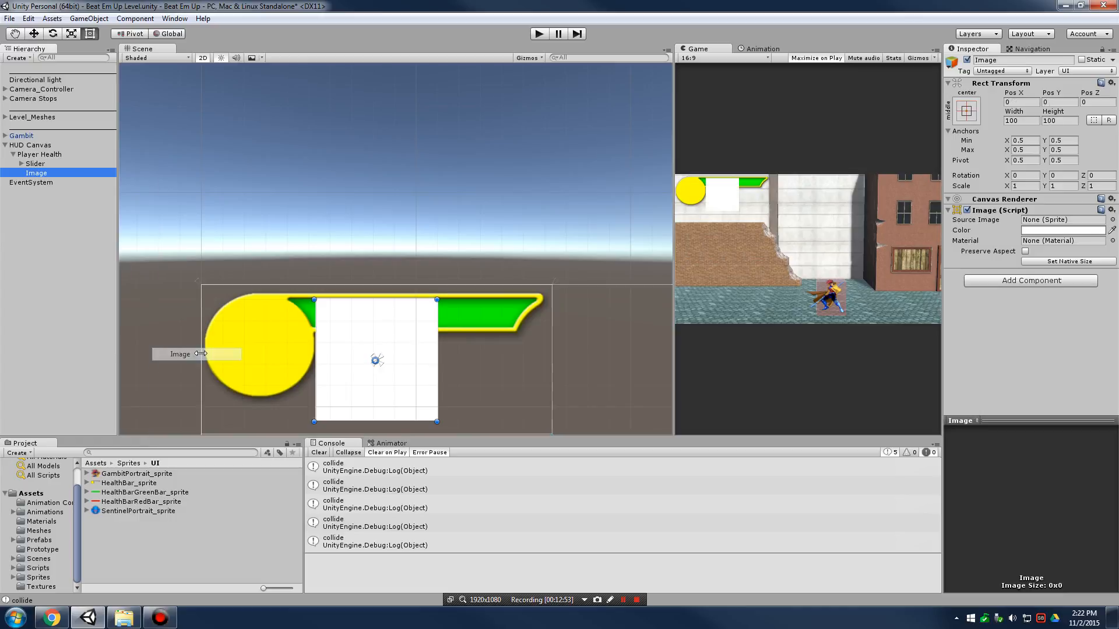
pyautogui.click(38, 174)
pyautogui.write('P')
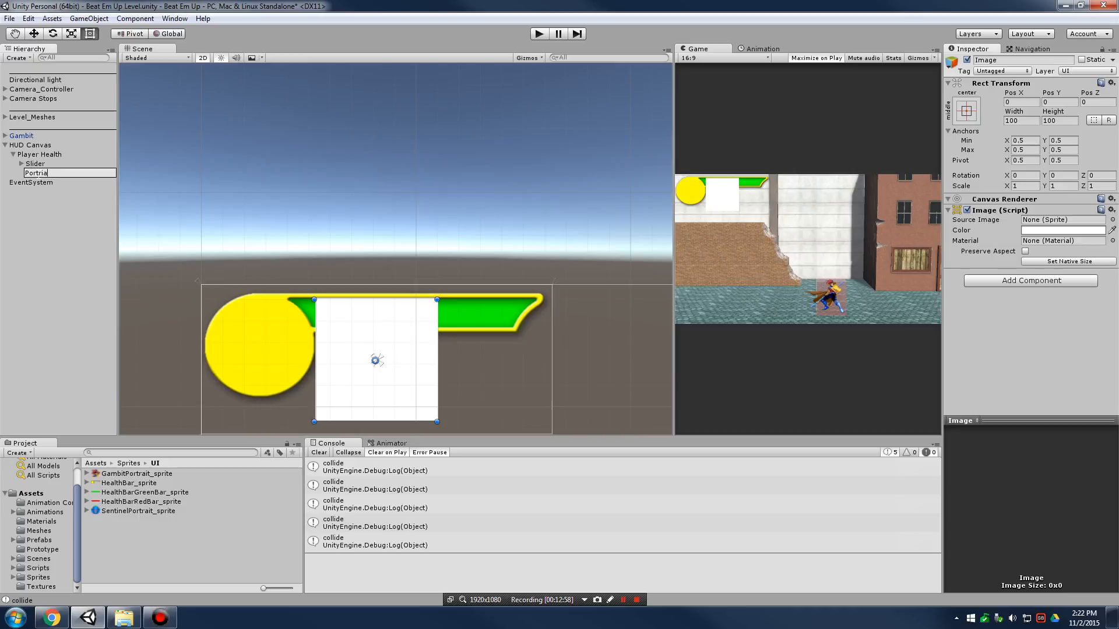
pyautogui.write('ortrait')
pyautogui.press('Return')
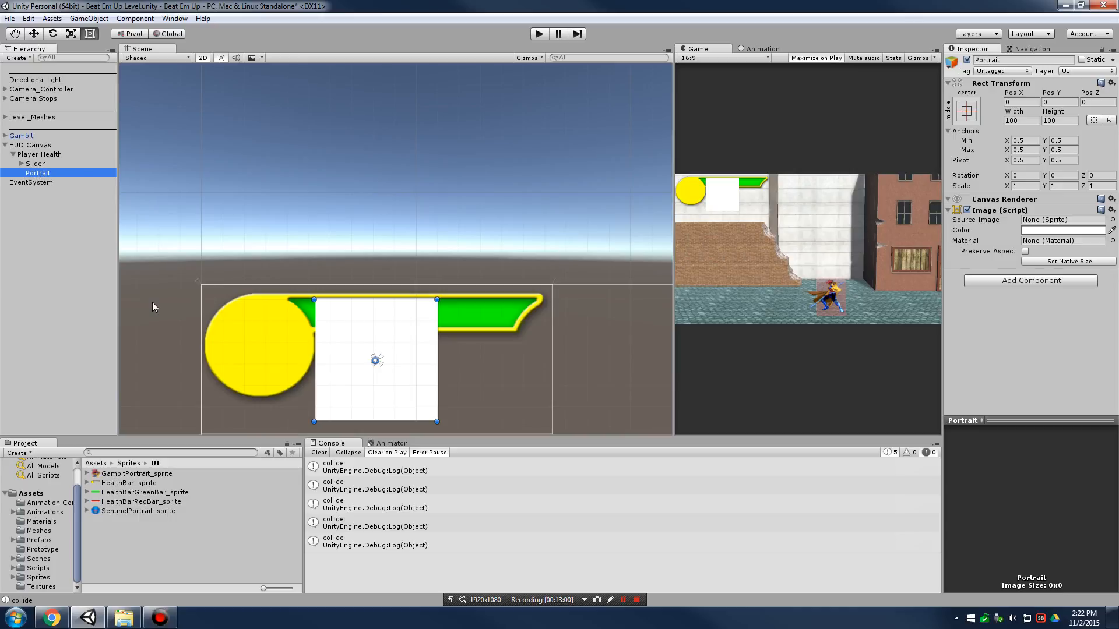
# - Assign GambitPortrait_sprite to the Portrait and fit it over the yellow circle at about 90 wide and 87.2 high
pyautogui.moveTo(158, 485)
pyautogui.mouseDown()
pyautogui.moveTo(284, 457)
pyautogui.moveTo(705, 48)
pyautogui.moveTo(1046, 226)
pyautogui.mouseUp()
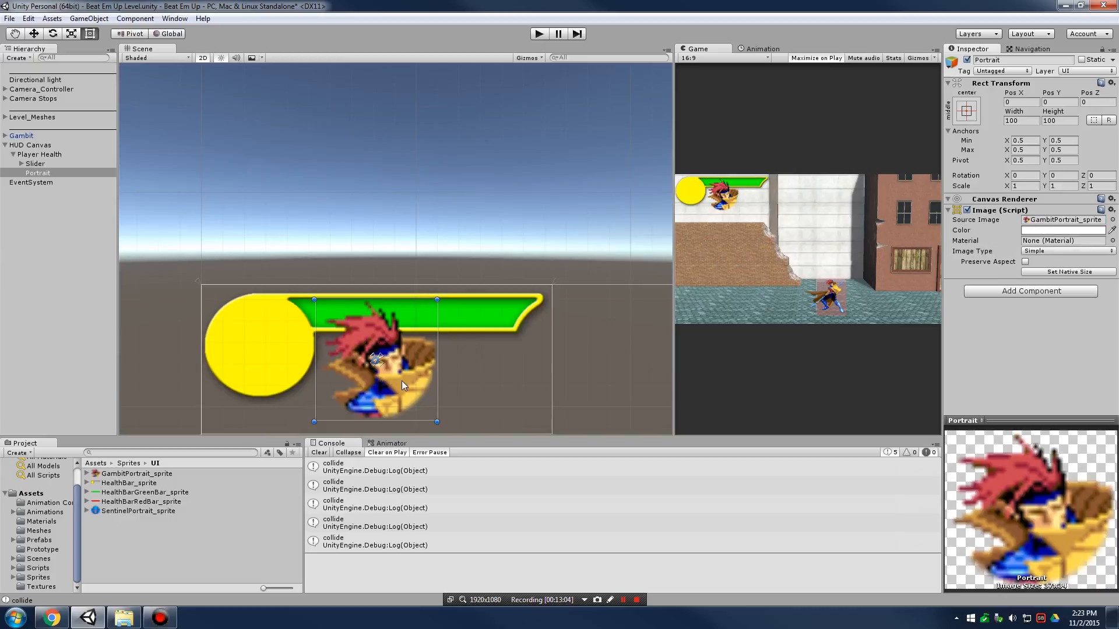
pyautogui.moveTo(402, 385); pyautogui.dragTo(285, 361)
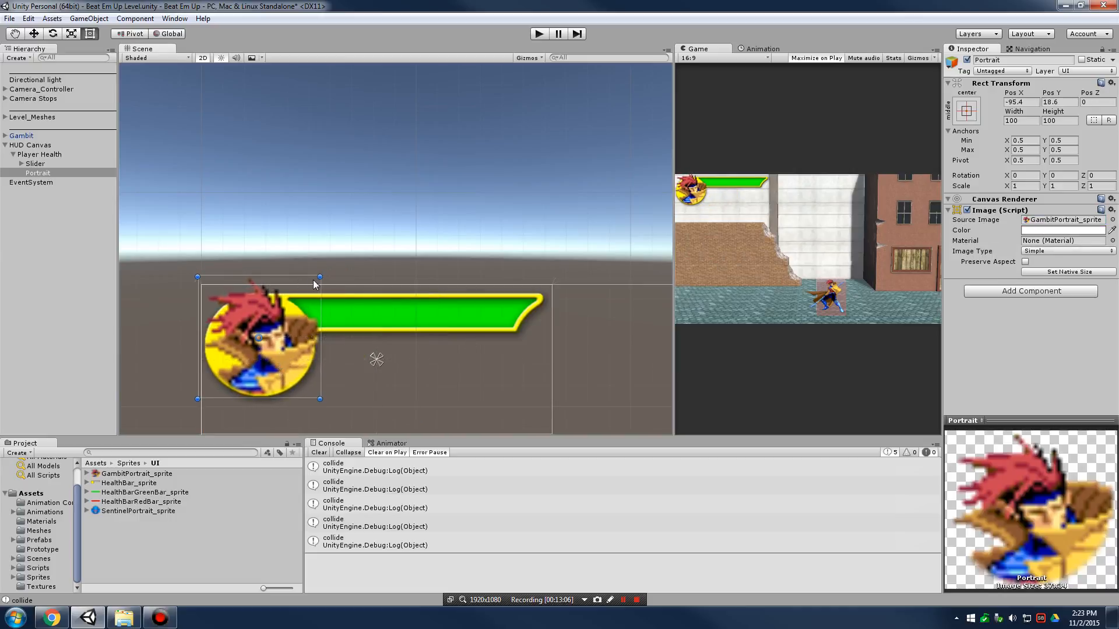
pyautogui.moveTo(313, 279); pyautogui.dragTo(307, 296)
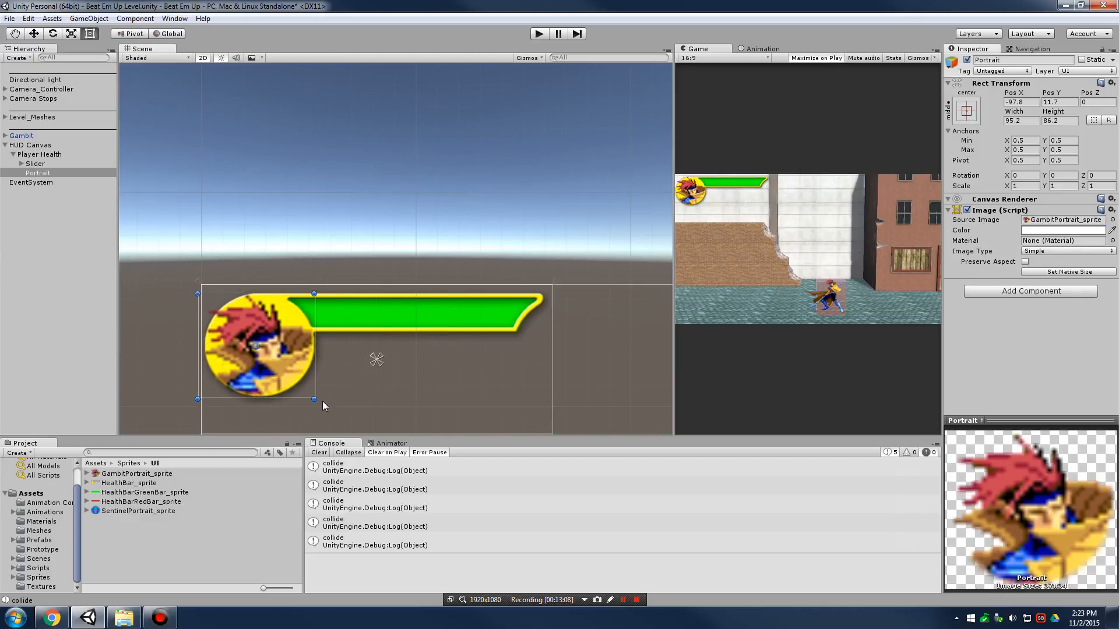
pyautogui.moveTo(198, 399); pyautogui.dragTo(203, 399)
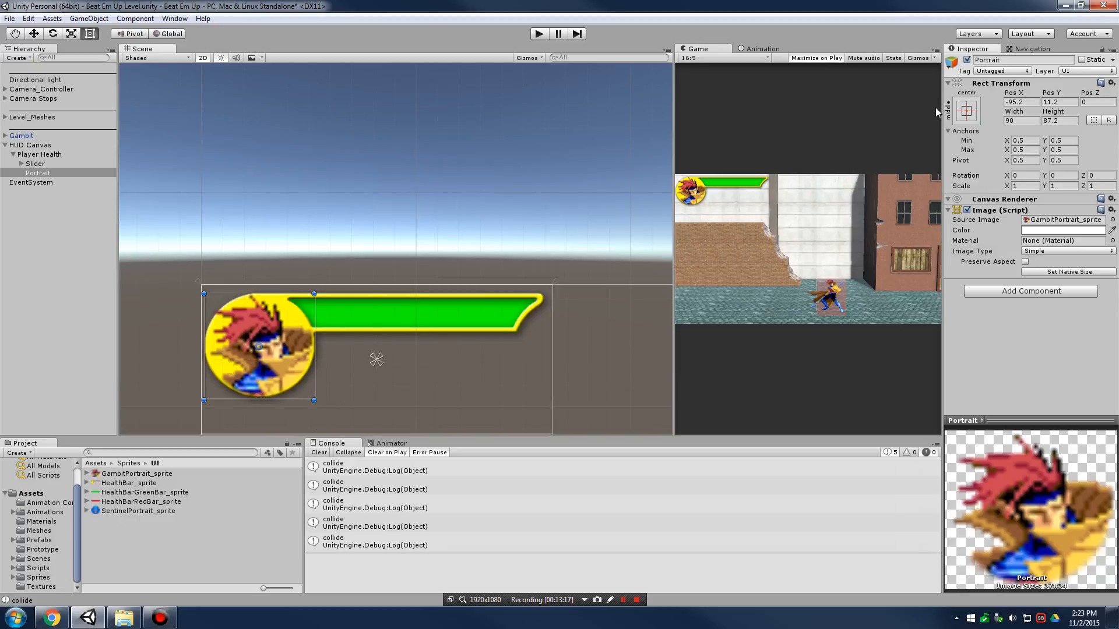
# - Apply the top-left anchor preset to the Portrait
pyautogui.click(966, 112)
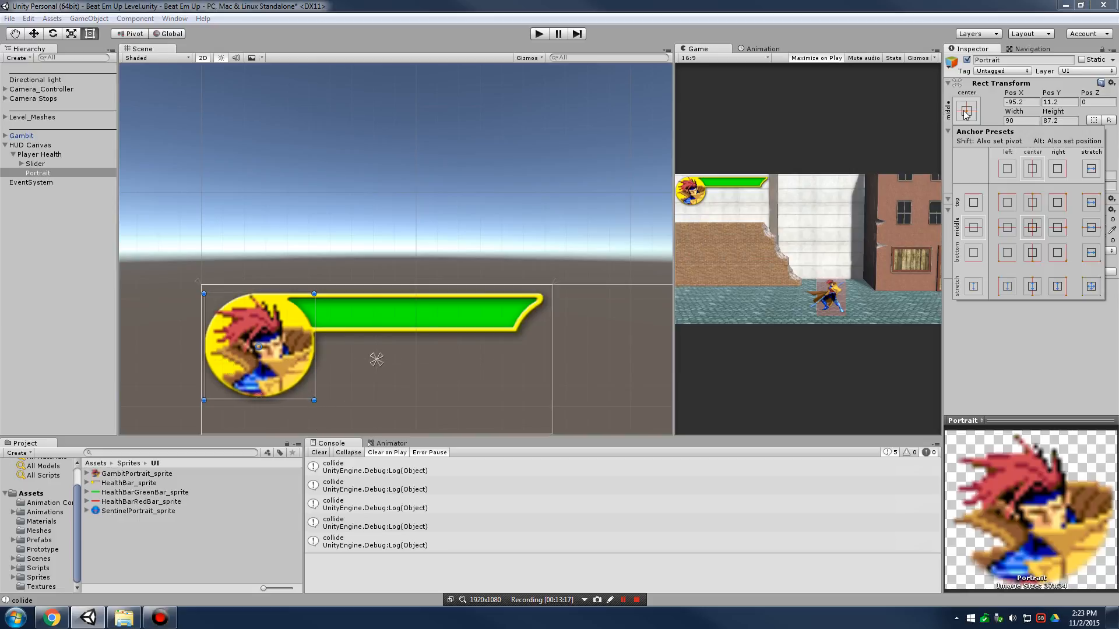
pyautogui.click(1009, 204)
pyautogui.click(917, 124)
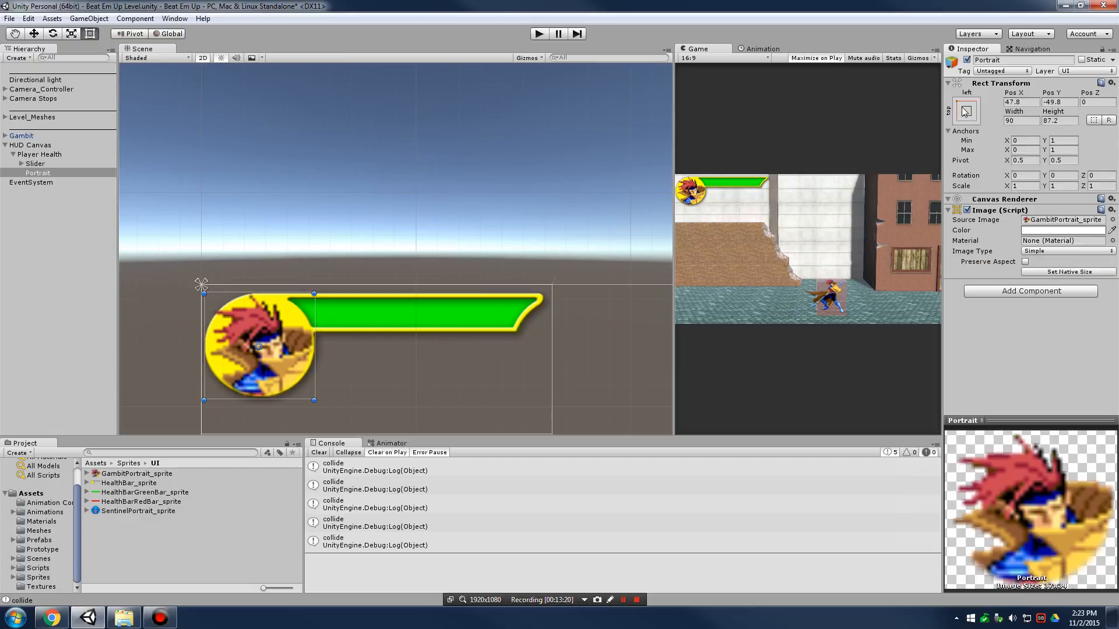
pyautogui.click(966, 112)
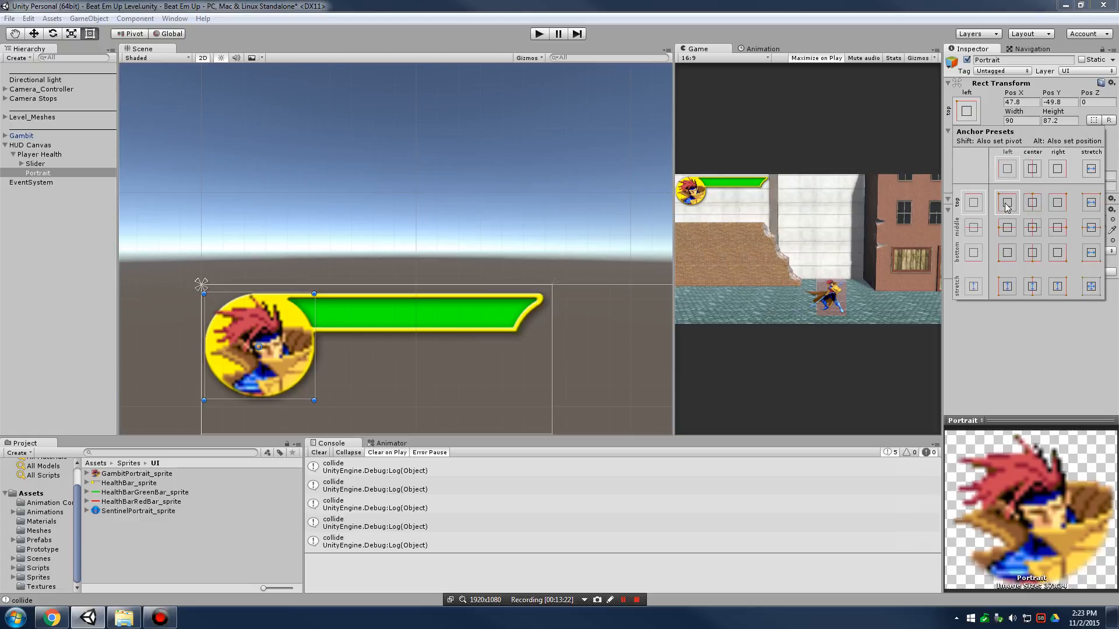
# - Widen the Game view, collapse Player Health in the hierarchy and select it
pyautogui.middleClick(379, 233)
pyautogui.moveTo(429, 228); pyautogui.dragTo(402, 147, button='middle')
pyautogui.moveTo(673, 139); pyautogui.dragTo(626, 151)
pyautogui.moveTo(689, 151); pyautogui.dragTo(646, 148)
pyautogui.click(281, 92)
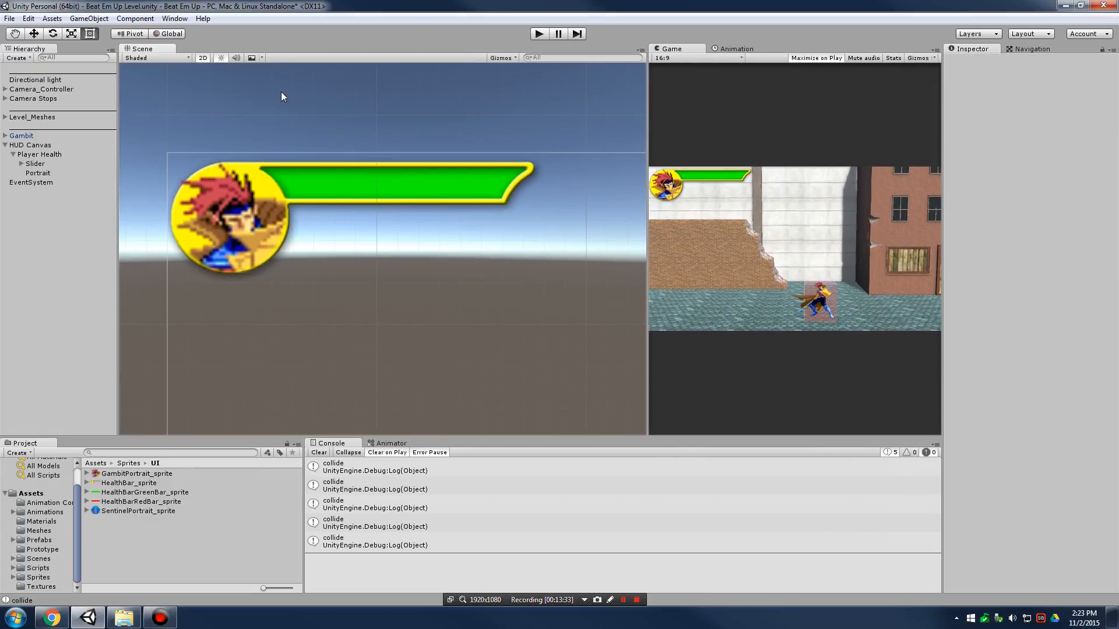
pyautogui.click(13, 154)
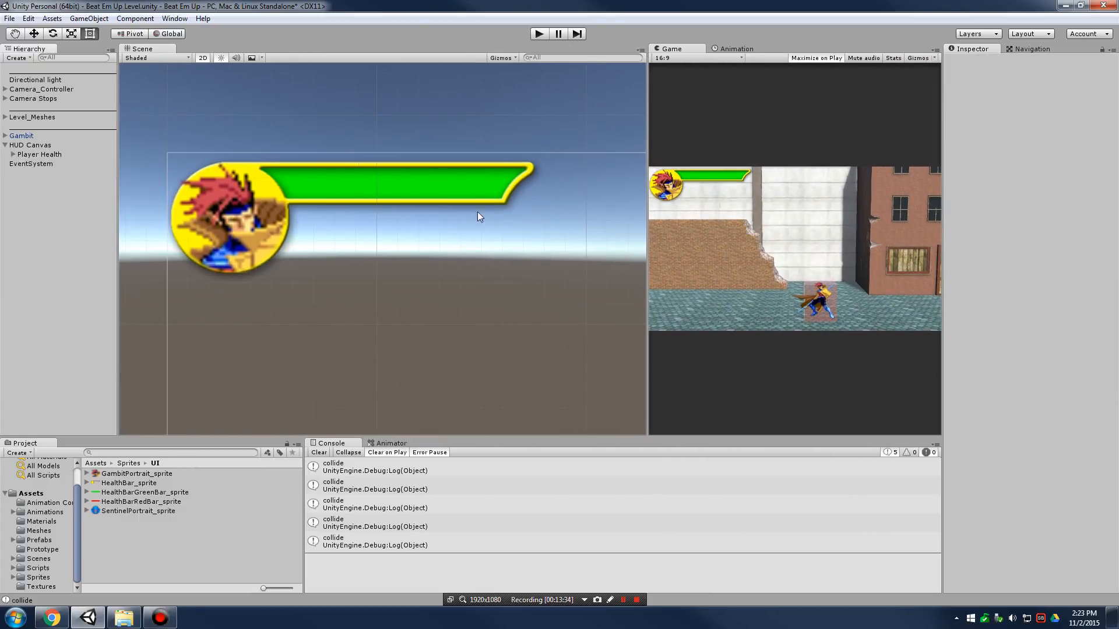
pyautogui.click(40, 155)
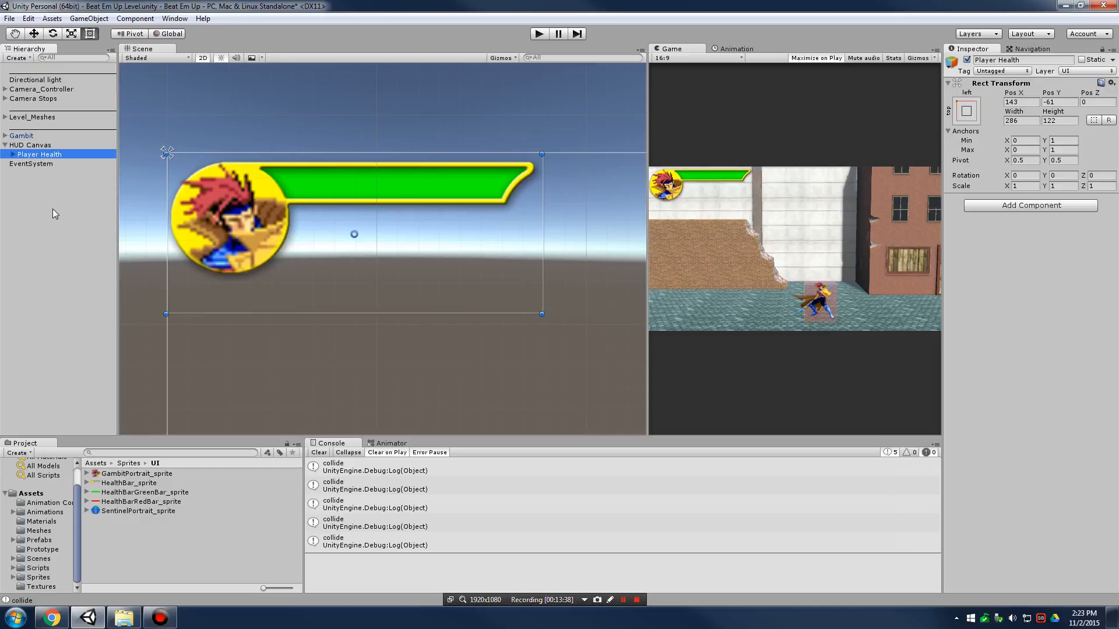
# - Duplicate the Player Health object under HUD Canvas and name the copy Enemy Health
pyautogui.hotkey('ctrl', 'd')
pyautogui.press('F2')
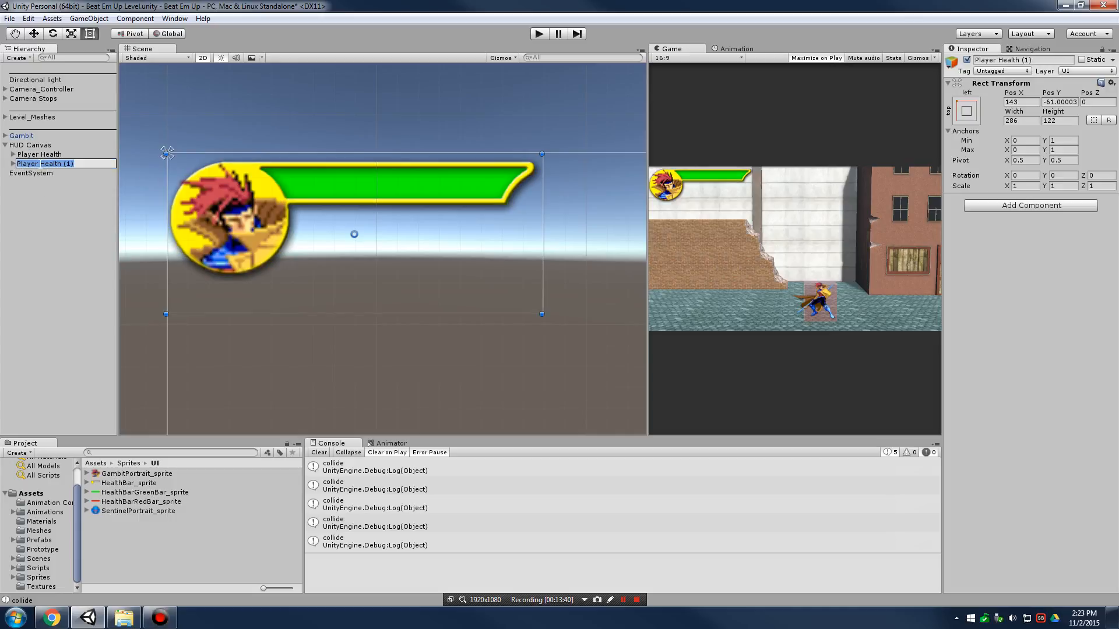
pyautogui.moveTo(38, 164); pyautogui.dragTo(8, 163)
pyautogui.write('Enemy Health')
pyautogui.press('Return')
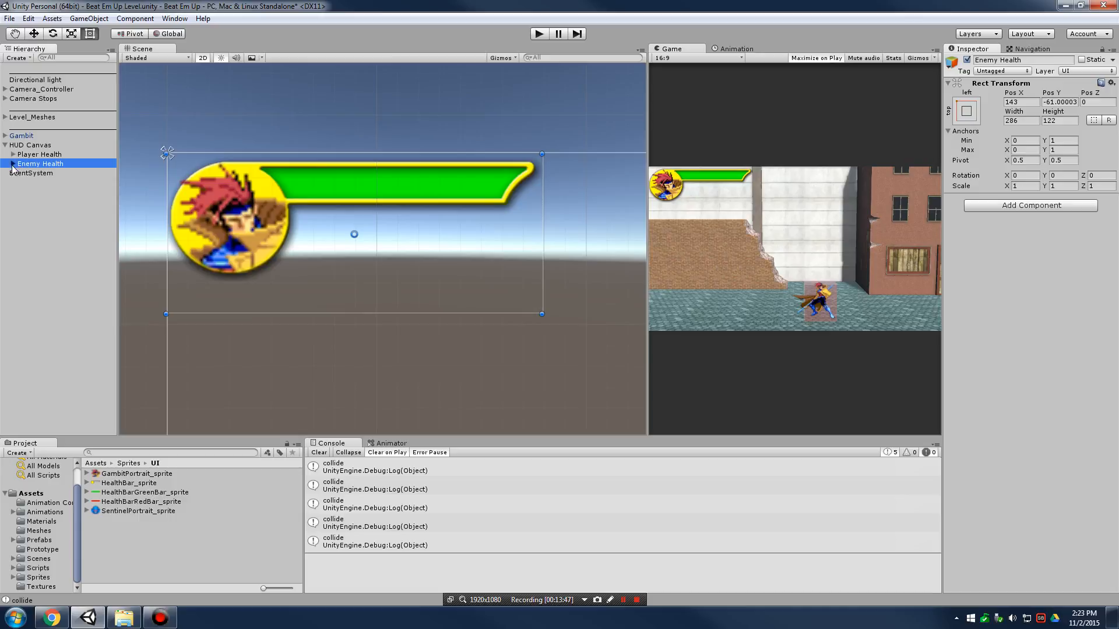
# - Mirror Enemy Health horizontally by setting its X scale to -1
pyautogui.click(13, 163)
pyautogui.scroll(-3, 505, 130)
pyautogui.scroll(-4, 437, 140)
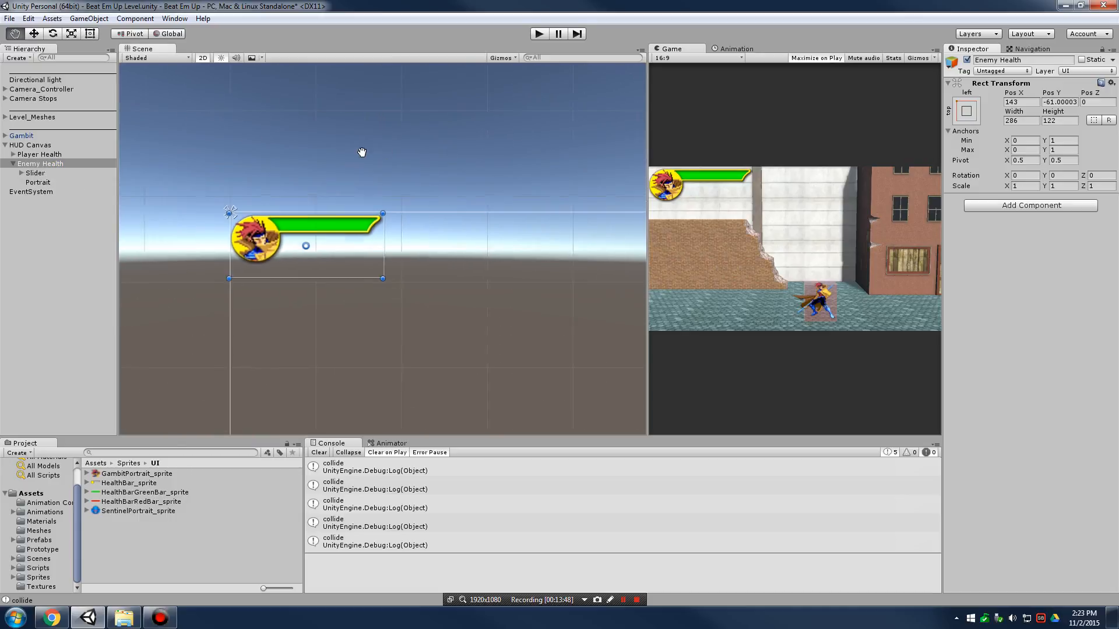
pyautogui.click(47, 165)
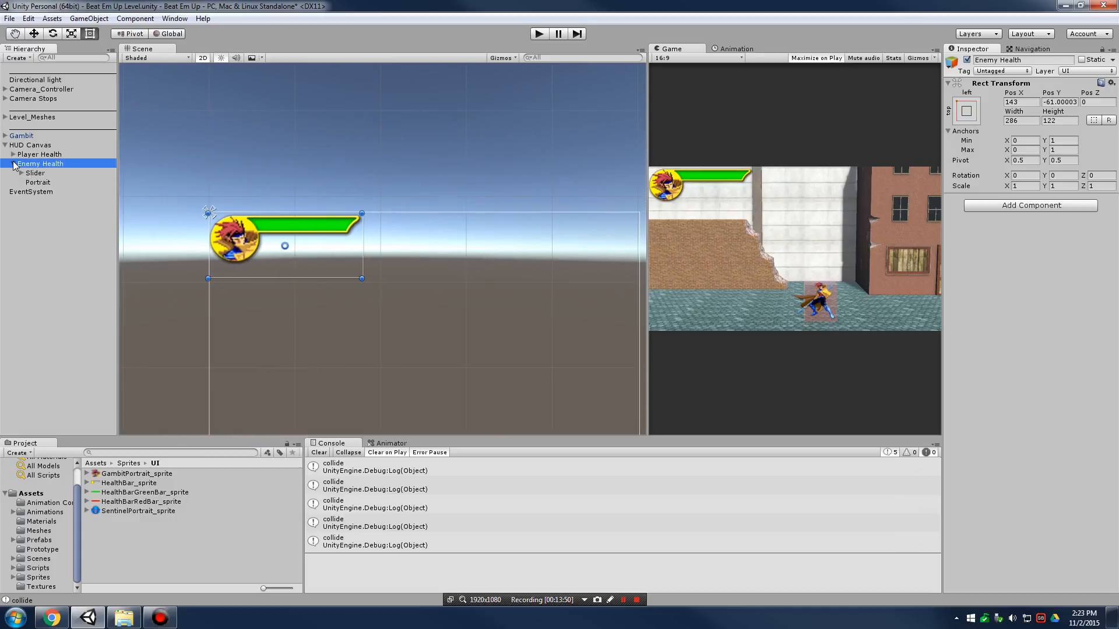
pyautogui.press('Left')
pyautogui.click(1026, 187)
pyautogui.write('-1')
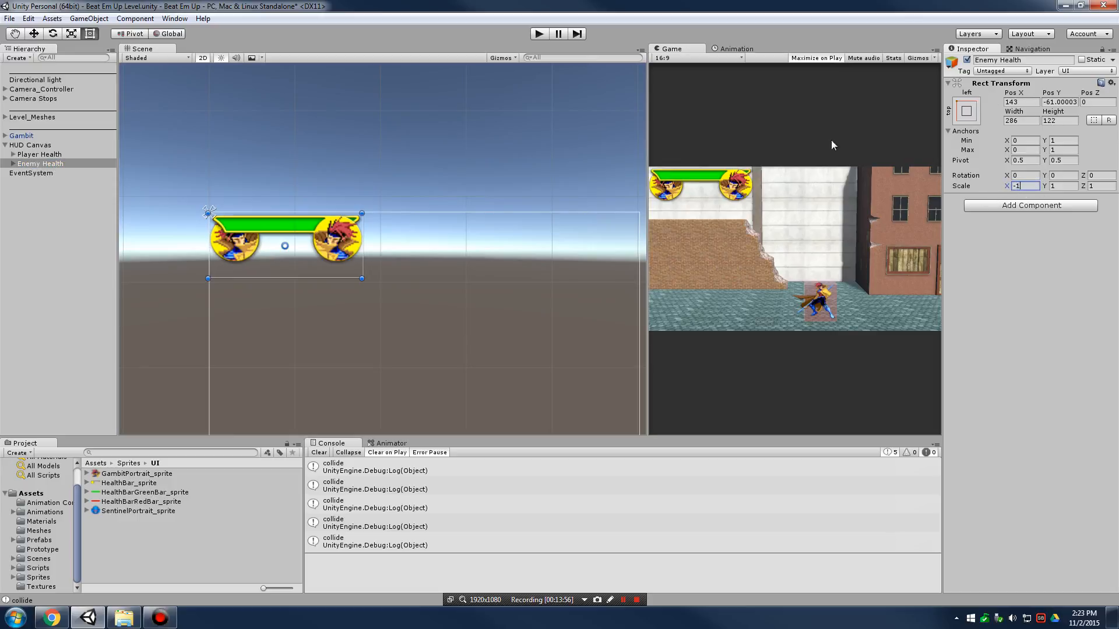
# - Move Enemy Health to the canvas's top-right corner, at about X 657, Y -61, and apply the top-right anchor preset
pyautogui.moveTo(338, 240); pyautogui.dragTo(269, 240, button='middle')
pyautogui.moveTo(268, 240)
pyautogui.mouseDown()
pyautogui.moveTo(450, 257)
pyautogui.moveTo(533, 251)
pyautogui.mouseUp()
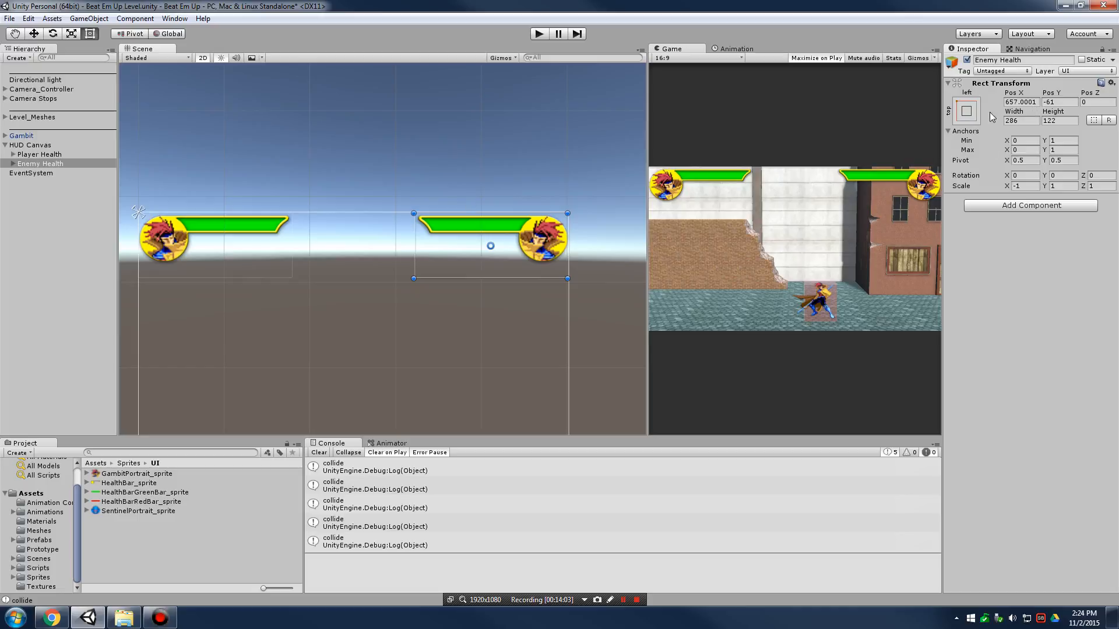
pyautogui.click(967, 112)
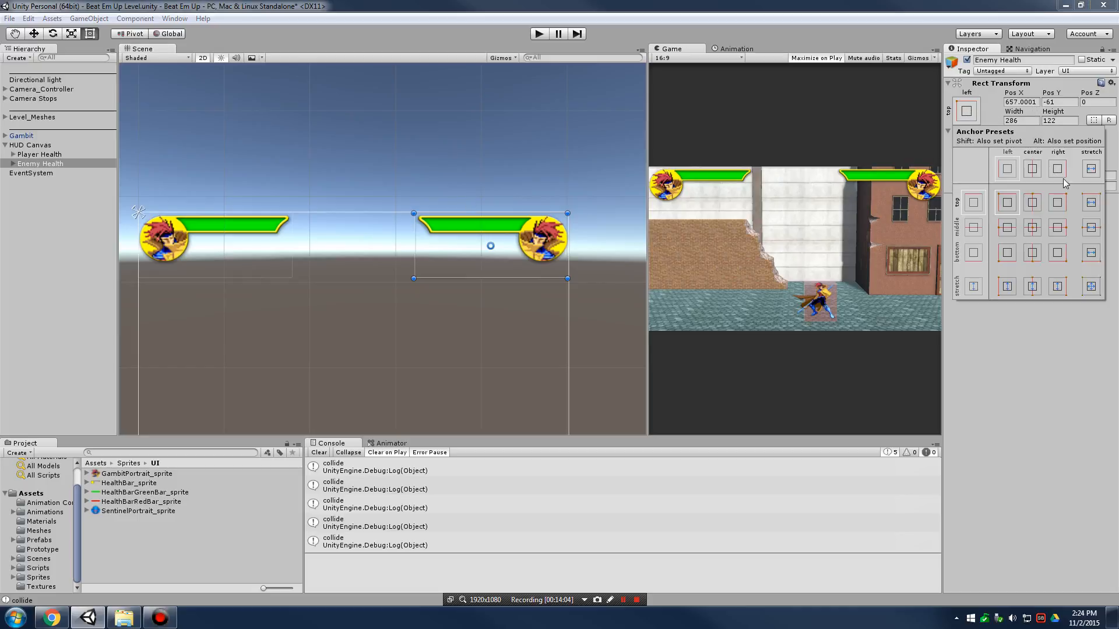
pyautogui.click(1061, 206)
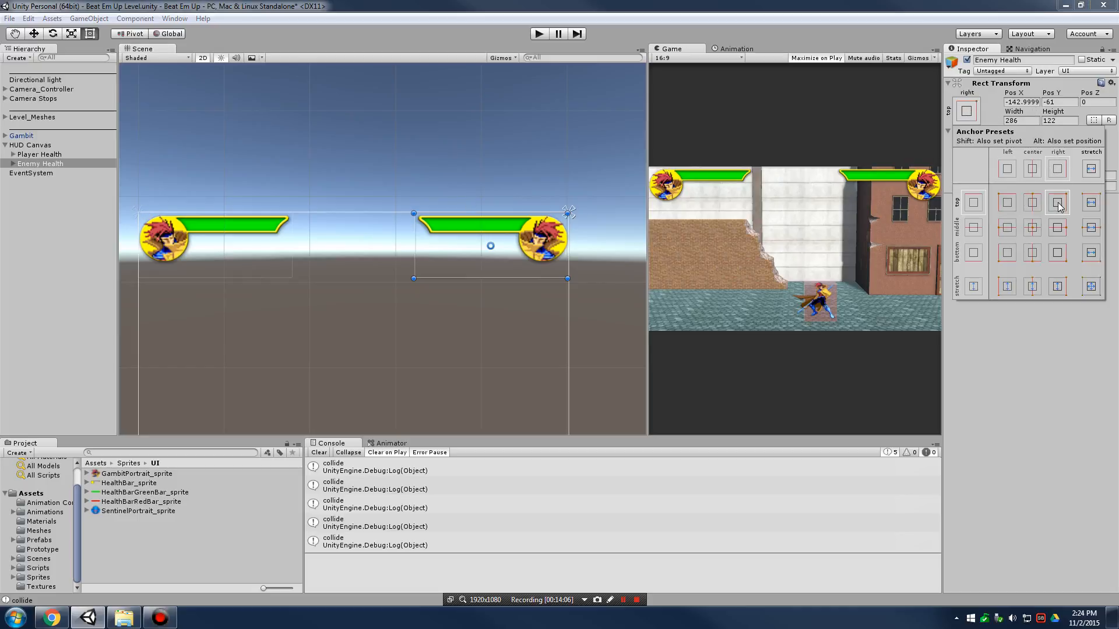
pyautogui.click(543, 187)
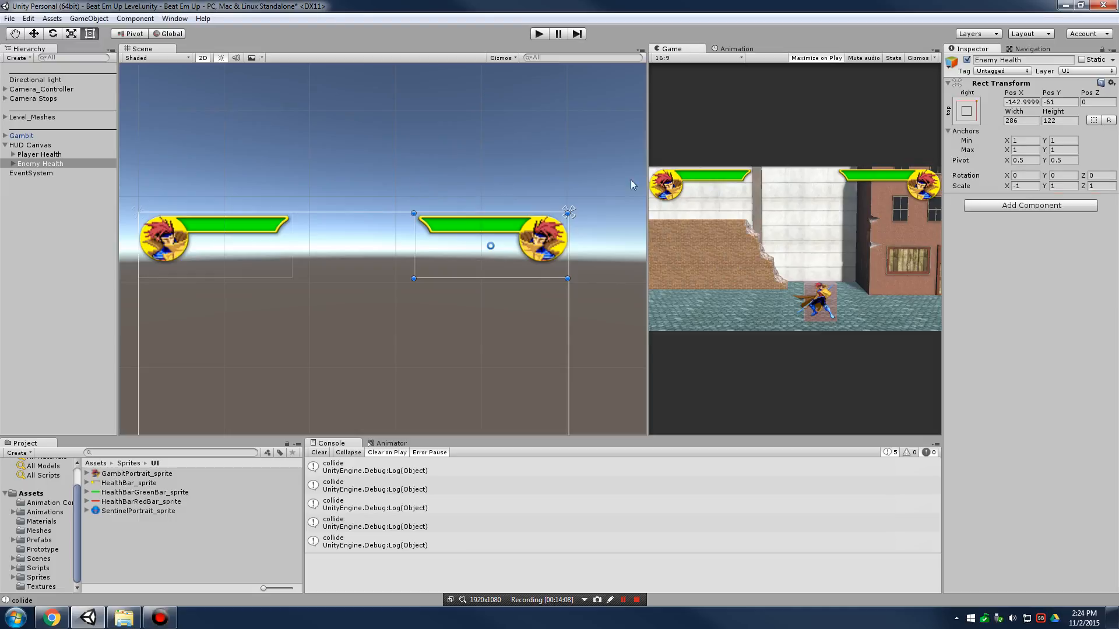
pyautogui.moveTo(647, 181); pyautogui.dragTo(591, 170)
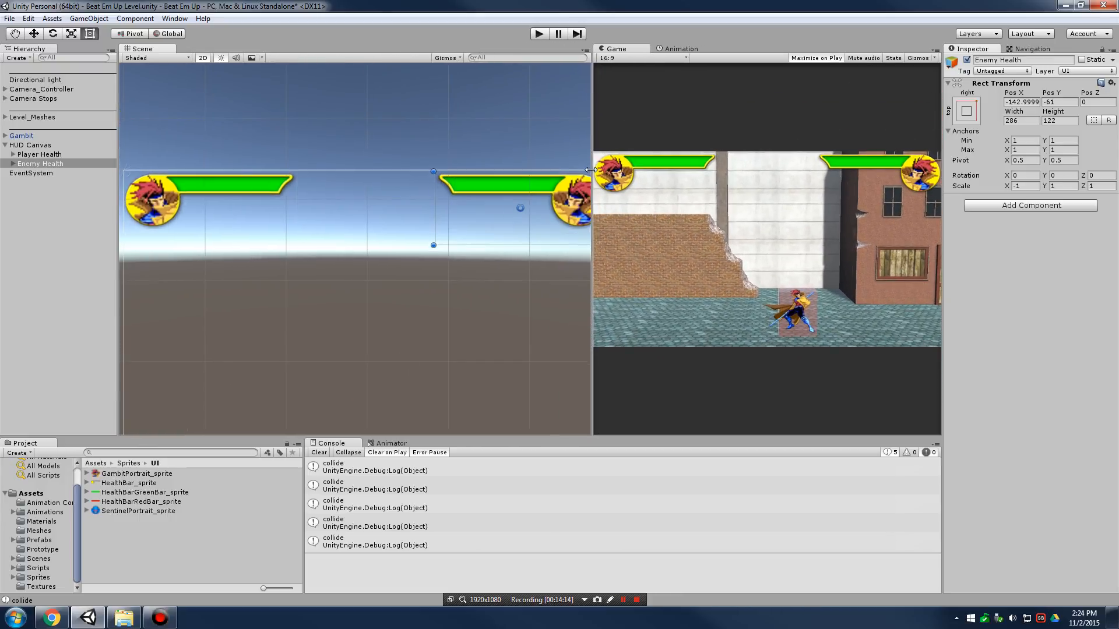
# - Assign SentinelPortrait_sprite as the source image of Enemy Health's Portrait and enlarge the Game view
pyautogui.click(13, 164)
pyautogui.click(36, 173)
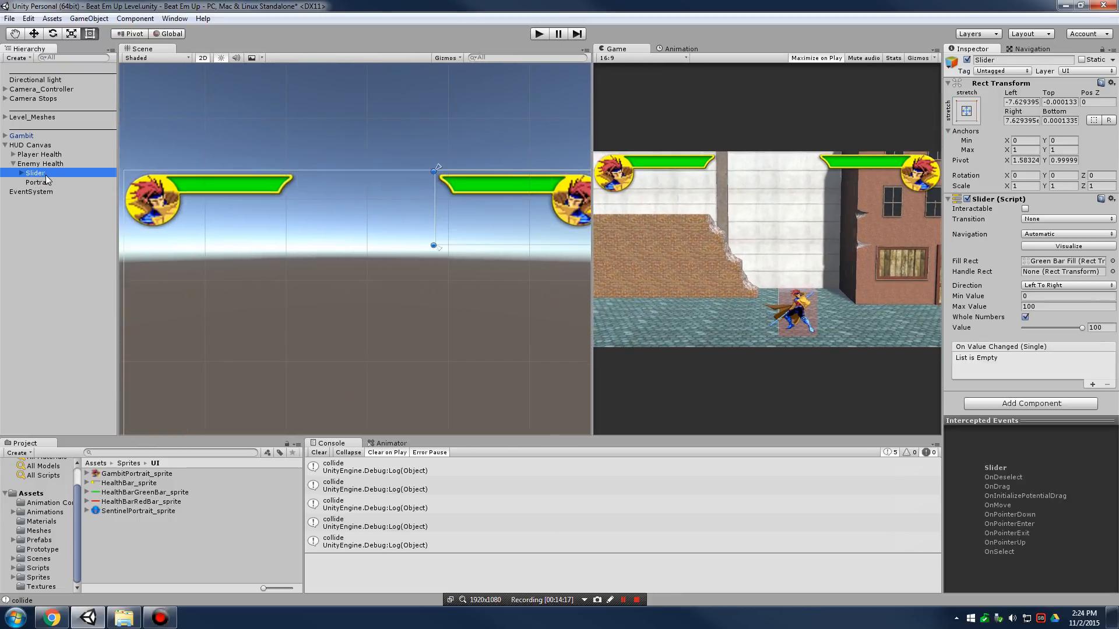
pyautogui.moveTo(1083, 329)
pyautogui.mouseDown()
pyautogui.moveTo(992, 327)
pyautogui.moveTo(1105, 327)
pyautogui.mouseUp()
pyautogui.click(37, 183)
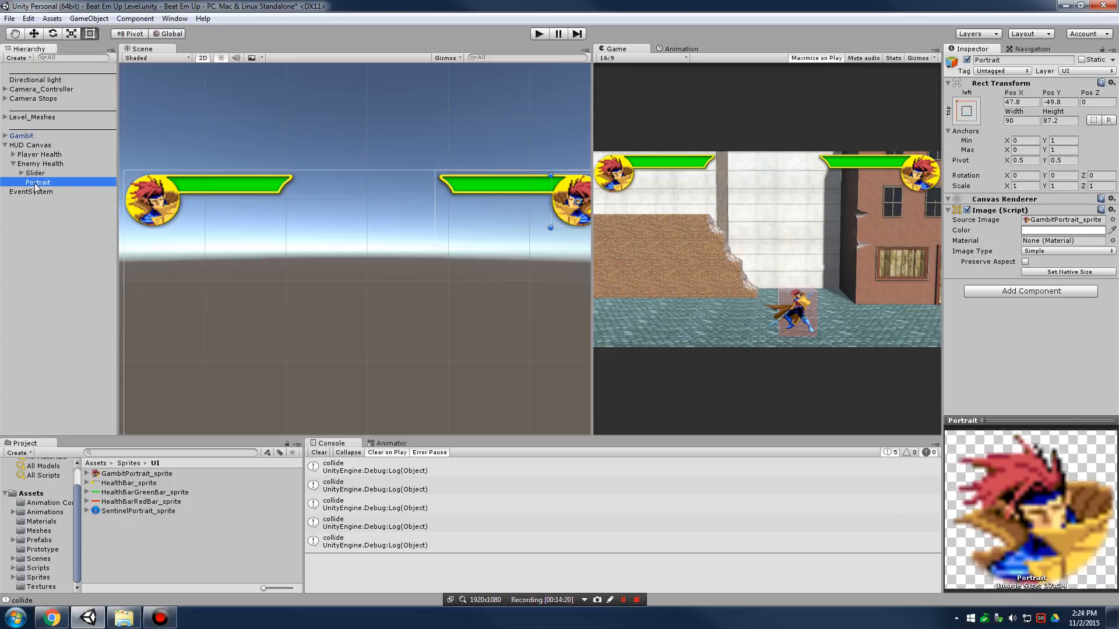
pyautogui.moveTo(132, 511)
pyautogui.mouseDown()
pyautogui.moveTo(702, 386)
pyautogui.moveTo(1046, 225)
pyautogui.mouseUp()
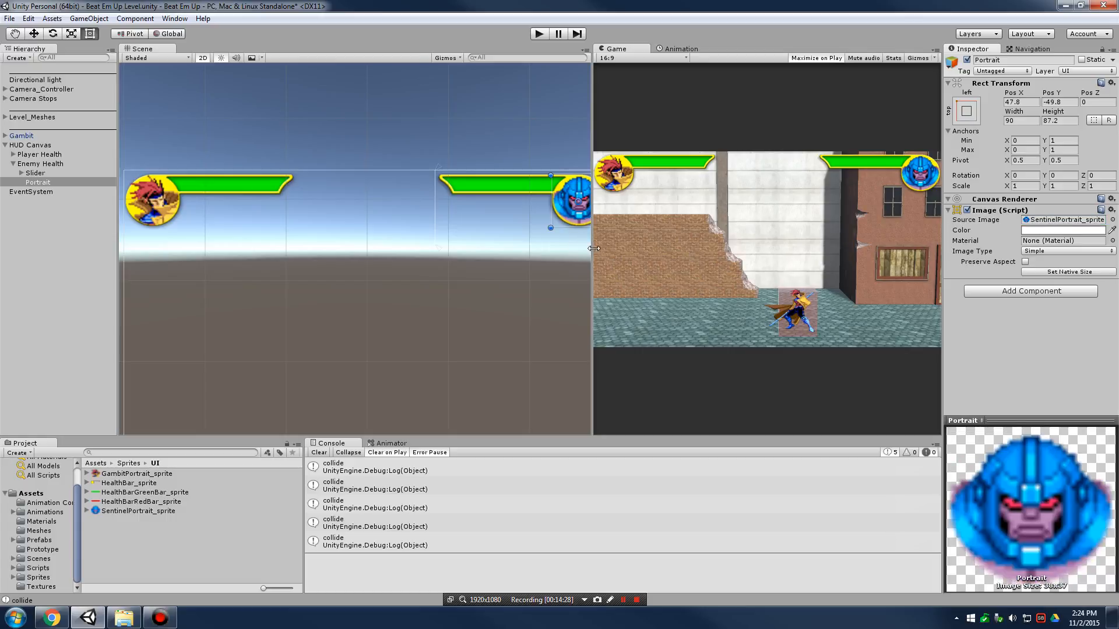
pyautogui.moveTo(592, 247)
pyautogui.mouseDown()
pyautogui.moveTo(350, 245)
pyautogui.moveTo(535, 245)
pyautogui.mouseUp()
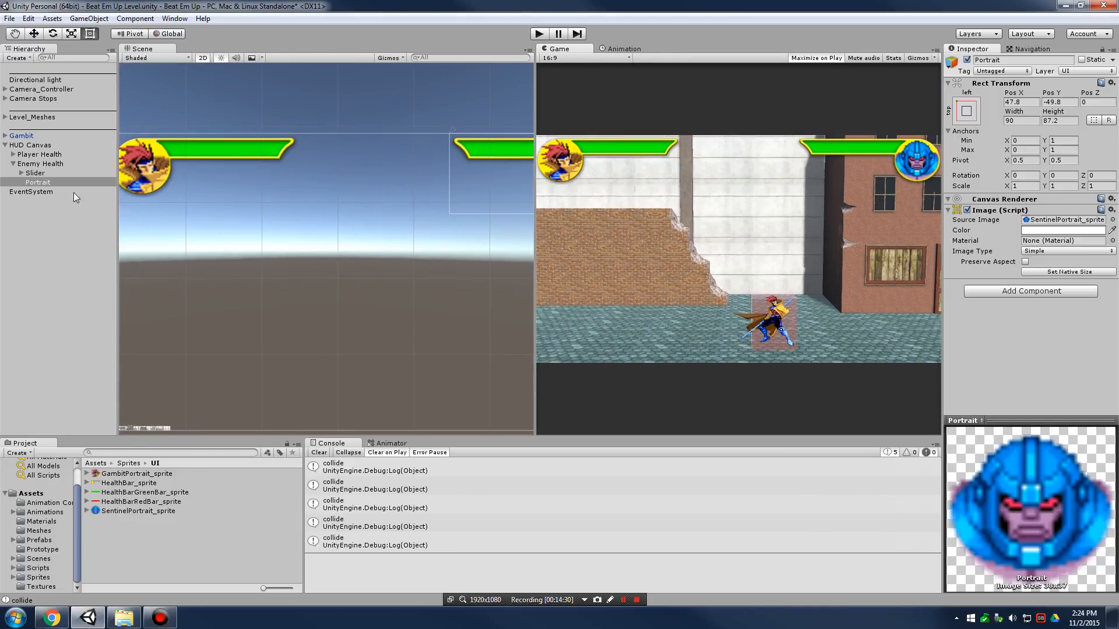
pyautogui.click(13, 164)
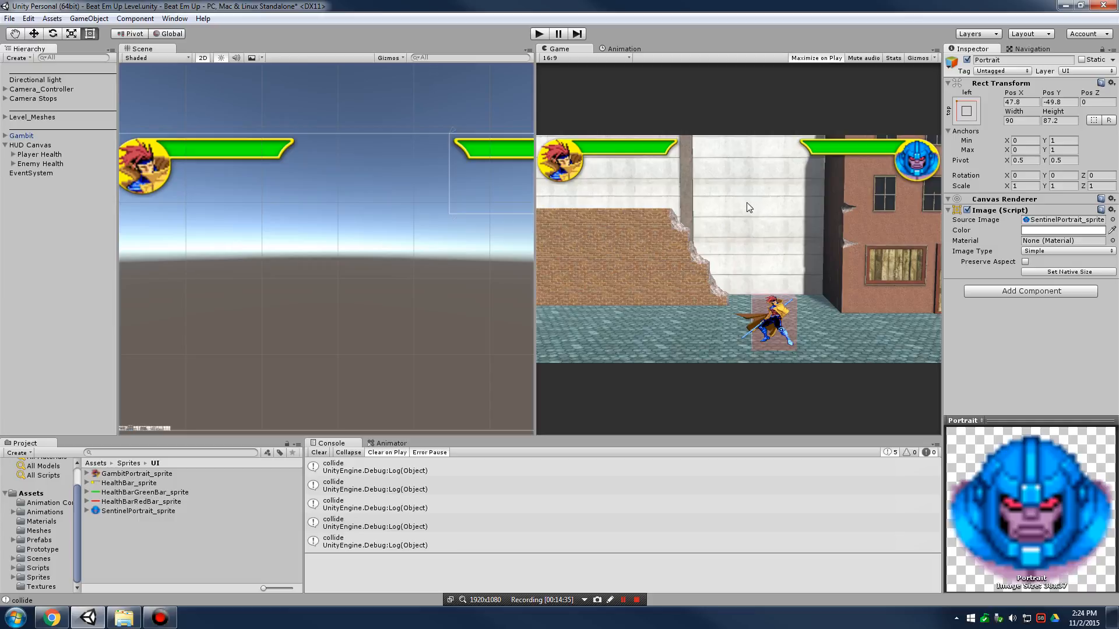
# - Set the Max Value of Enemy Health's Slider to 81 and try out its value control
pyautogui.click(42, 164)
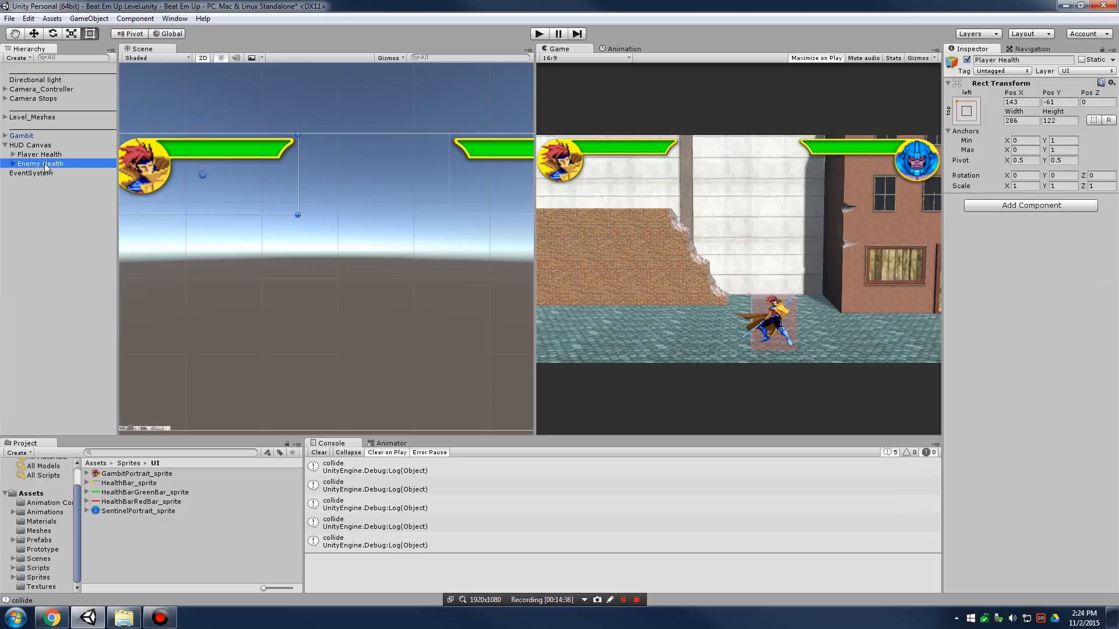
pyautogui.press('Right')
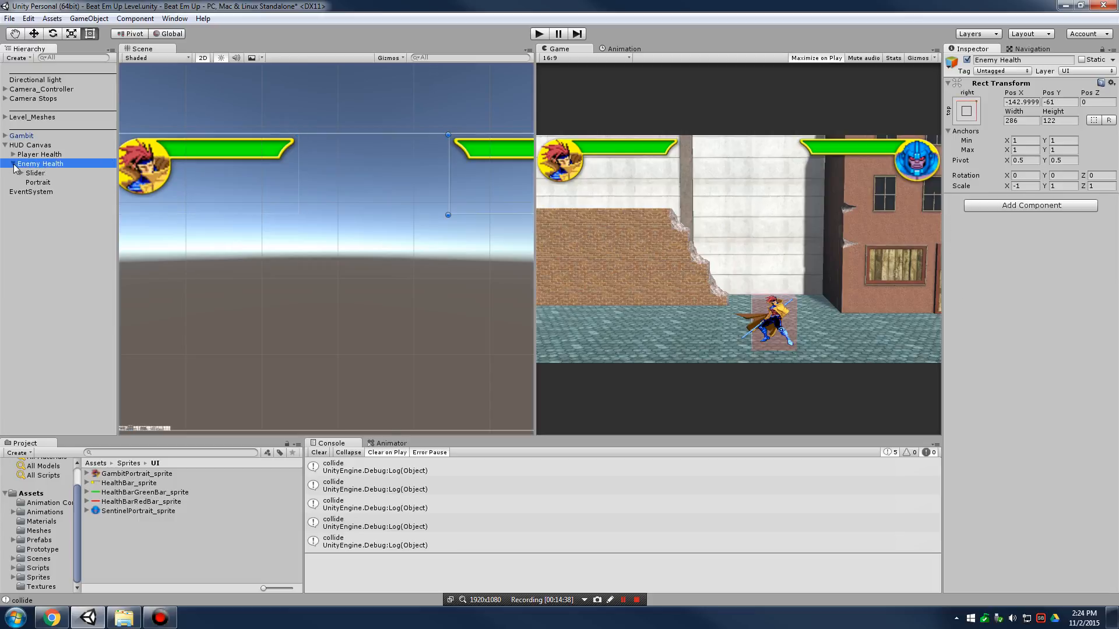
pyautogui.click(35, 173)
pyautogui.click(21, 173)
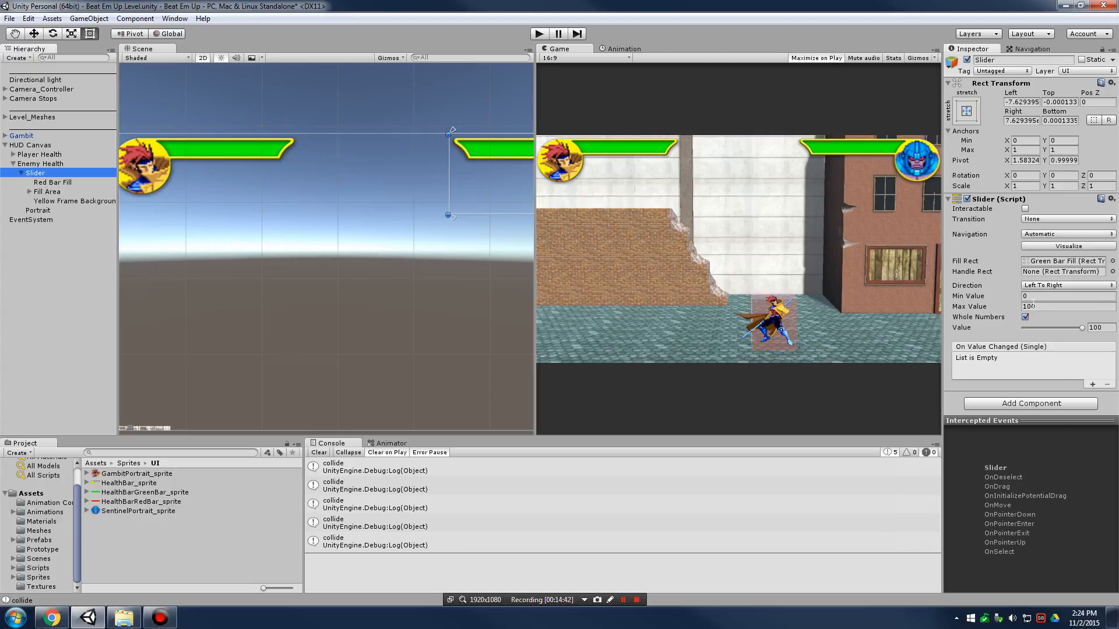
pyautogui.click(1013, 304)
pyautogui.moveTo(984, 309); pyautogui.dragTo(950, 313)
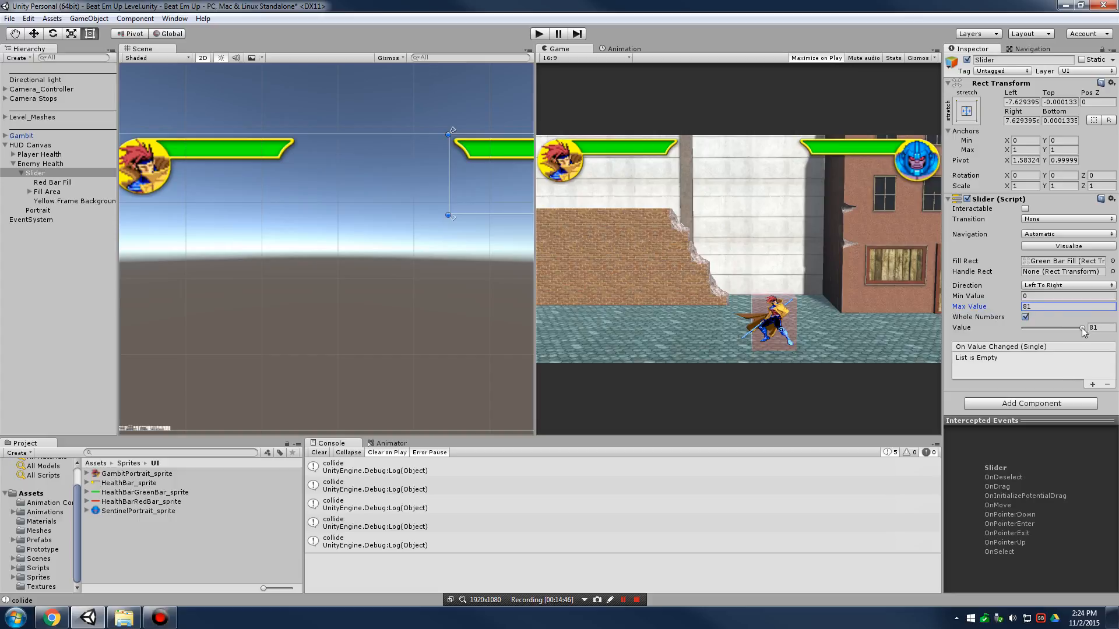
pyautogui.moveTo(1082, 328)
pyautogui.mouseDown()
pyautogui.moveTo(1012, 329)
pyautogui.moveTo(1108, 321)
pyautogui.mouseUp()
# - Inspect Enemy Health's Portrait, collapse Enemy Health in the hierarchy and clear the selection
pyautogui.click(48, 210)
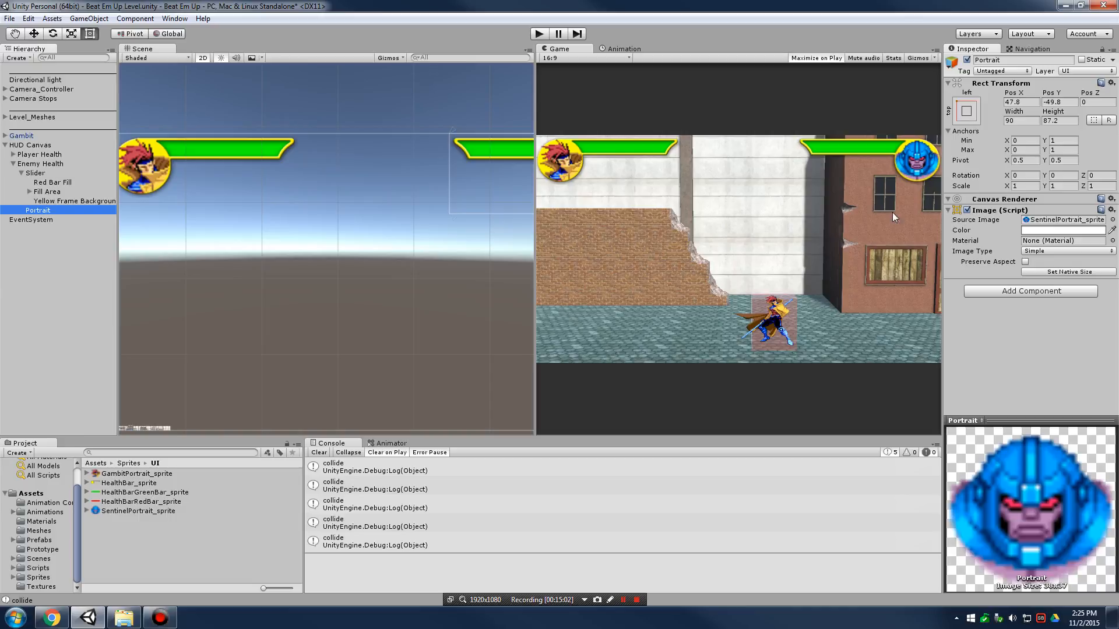
pyautogui.click(14, 165)
pyautogui.click(76, 222)
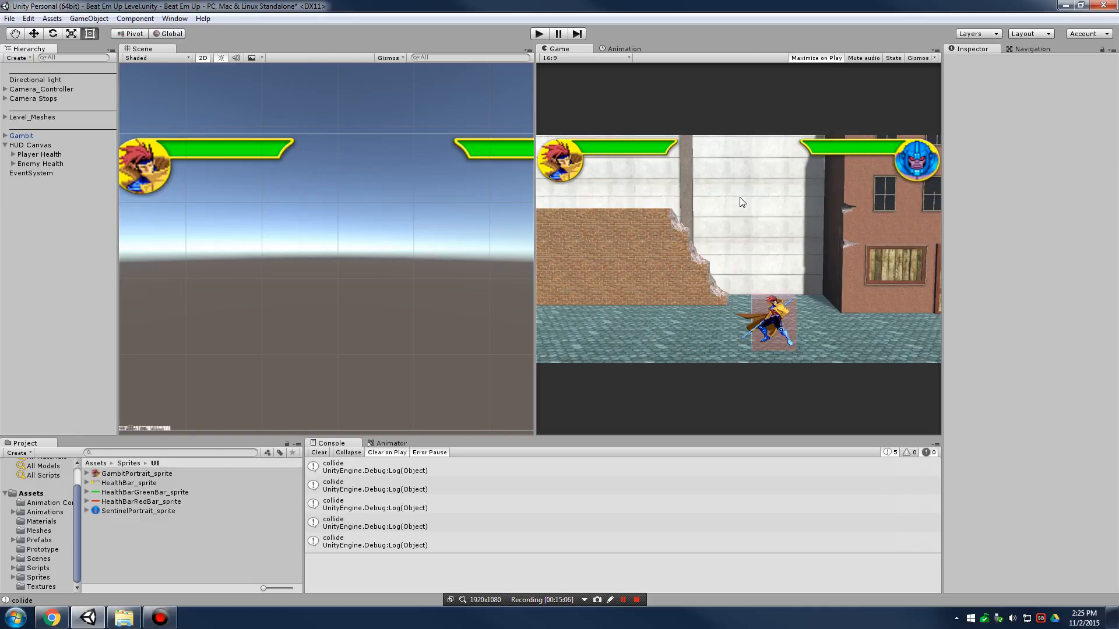